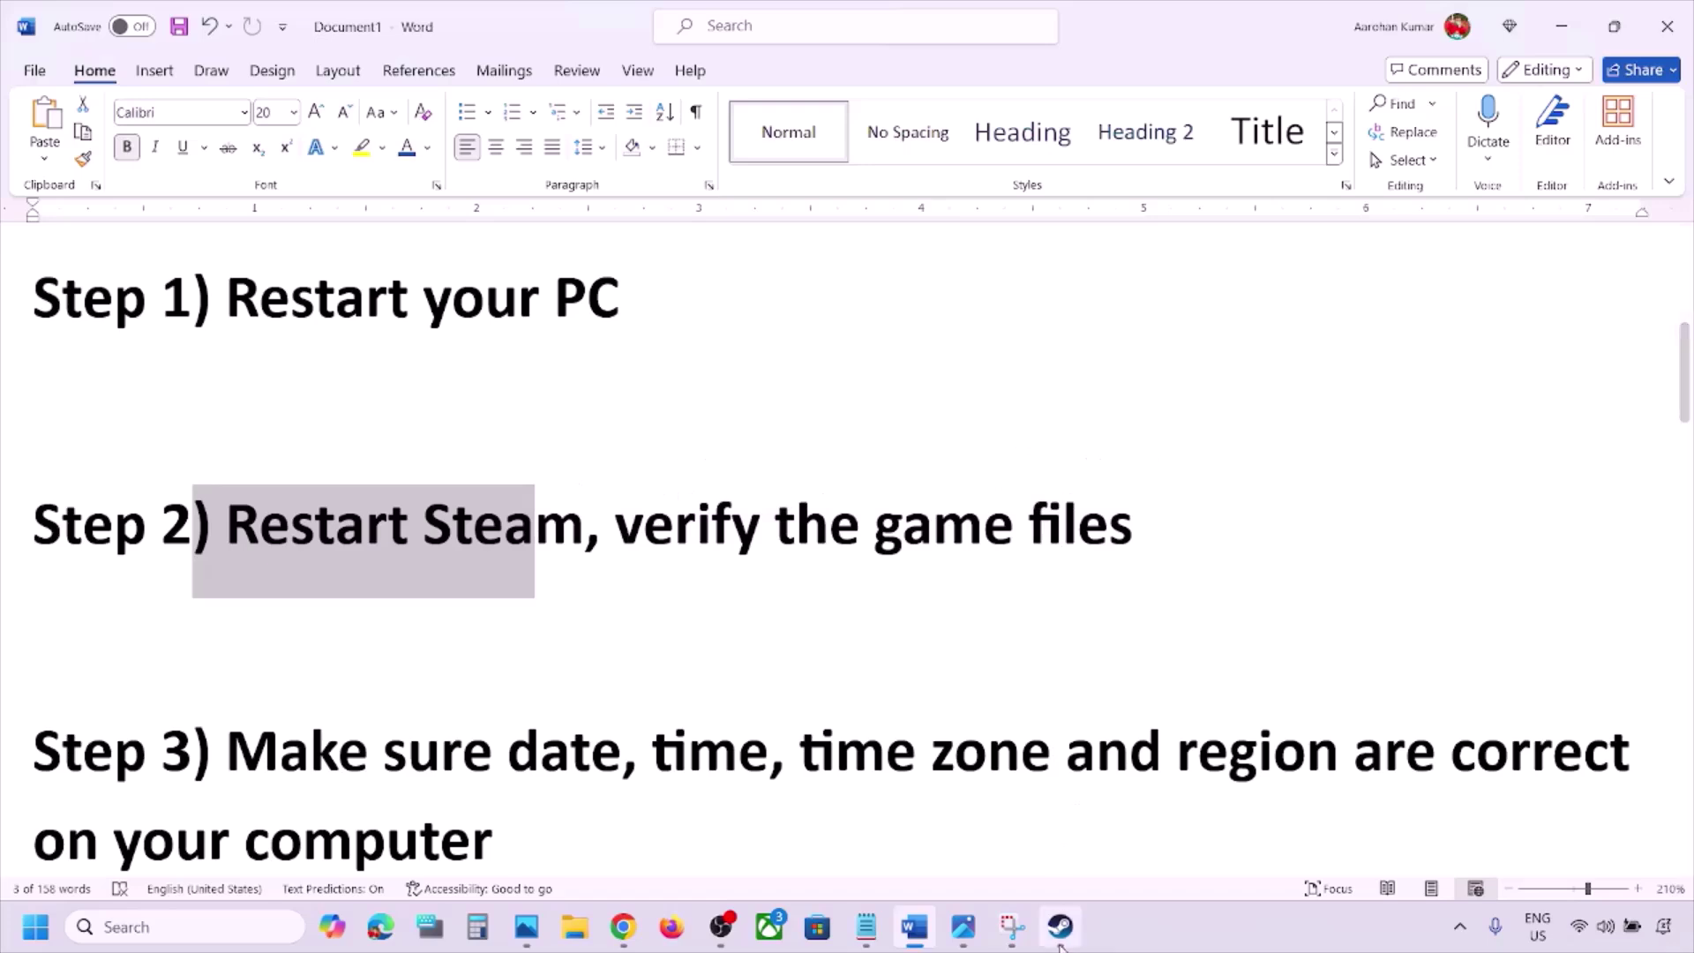
Step: Switch to Steam to locate its Exit command, and run Steam as administrator from a Windows search for "steam"
{"action": "left_click", "coordinate": [1060, 927]}
{"action": "left_click", "coordinate": [54, 19]}
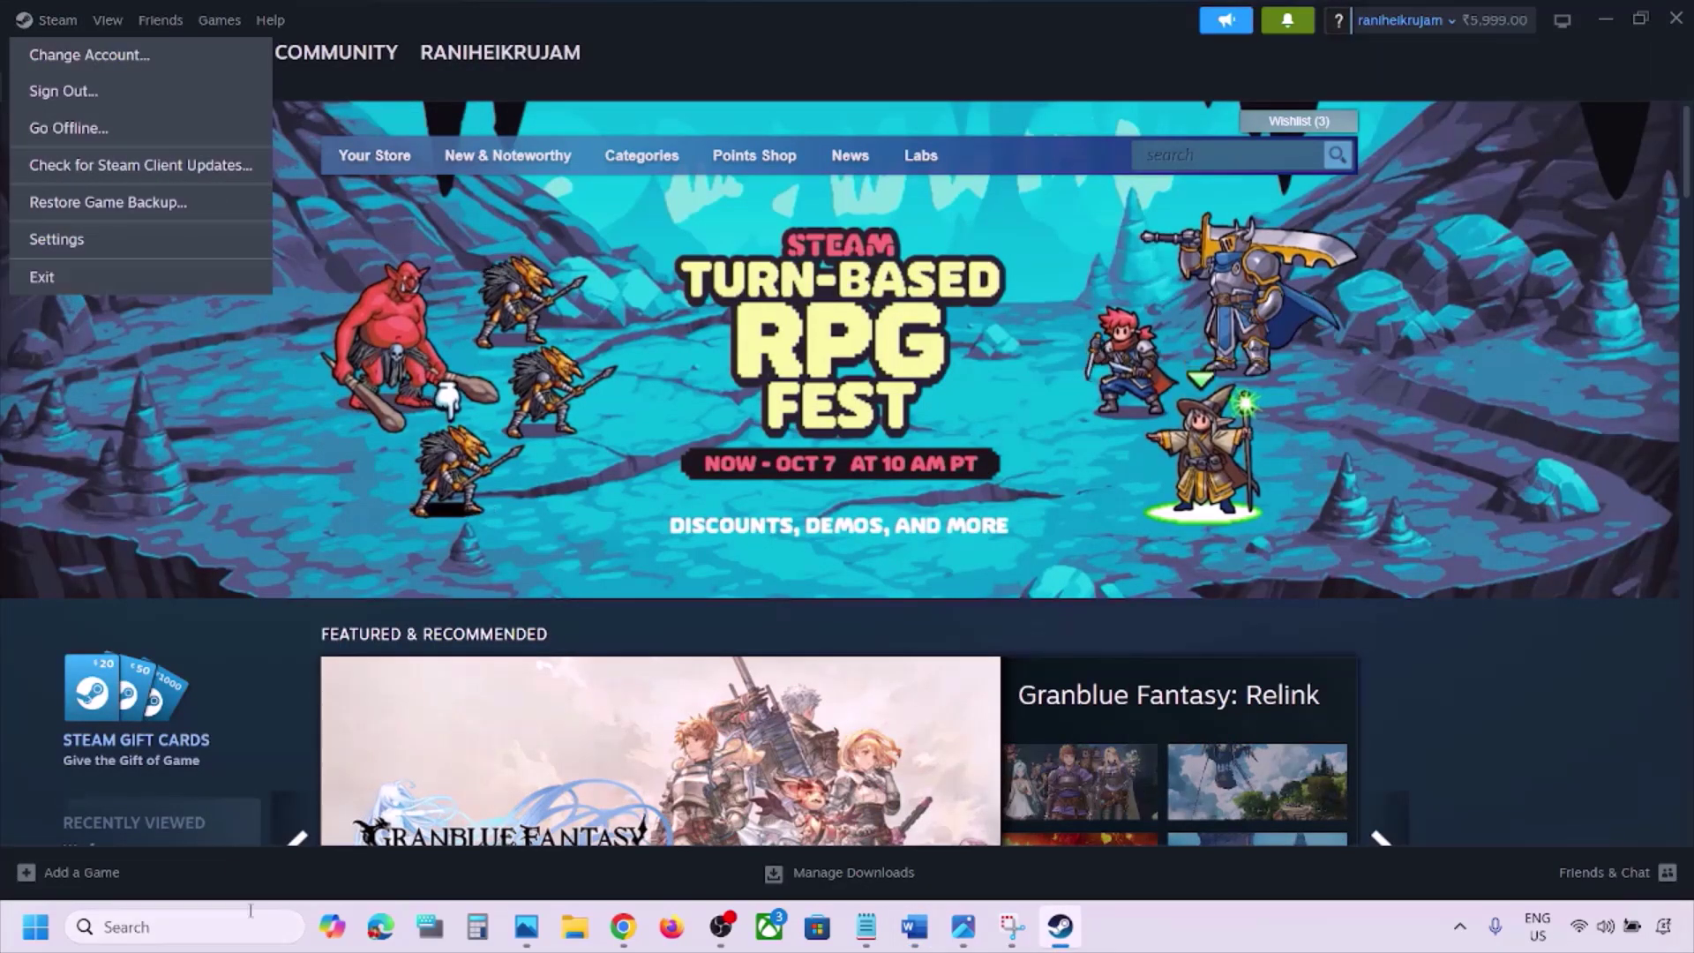
{"action": "left_click", "coordinate": [171, 927]}
{"action": "type", "text": "steam"}
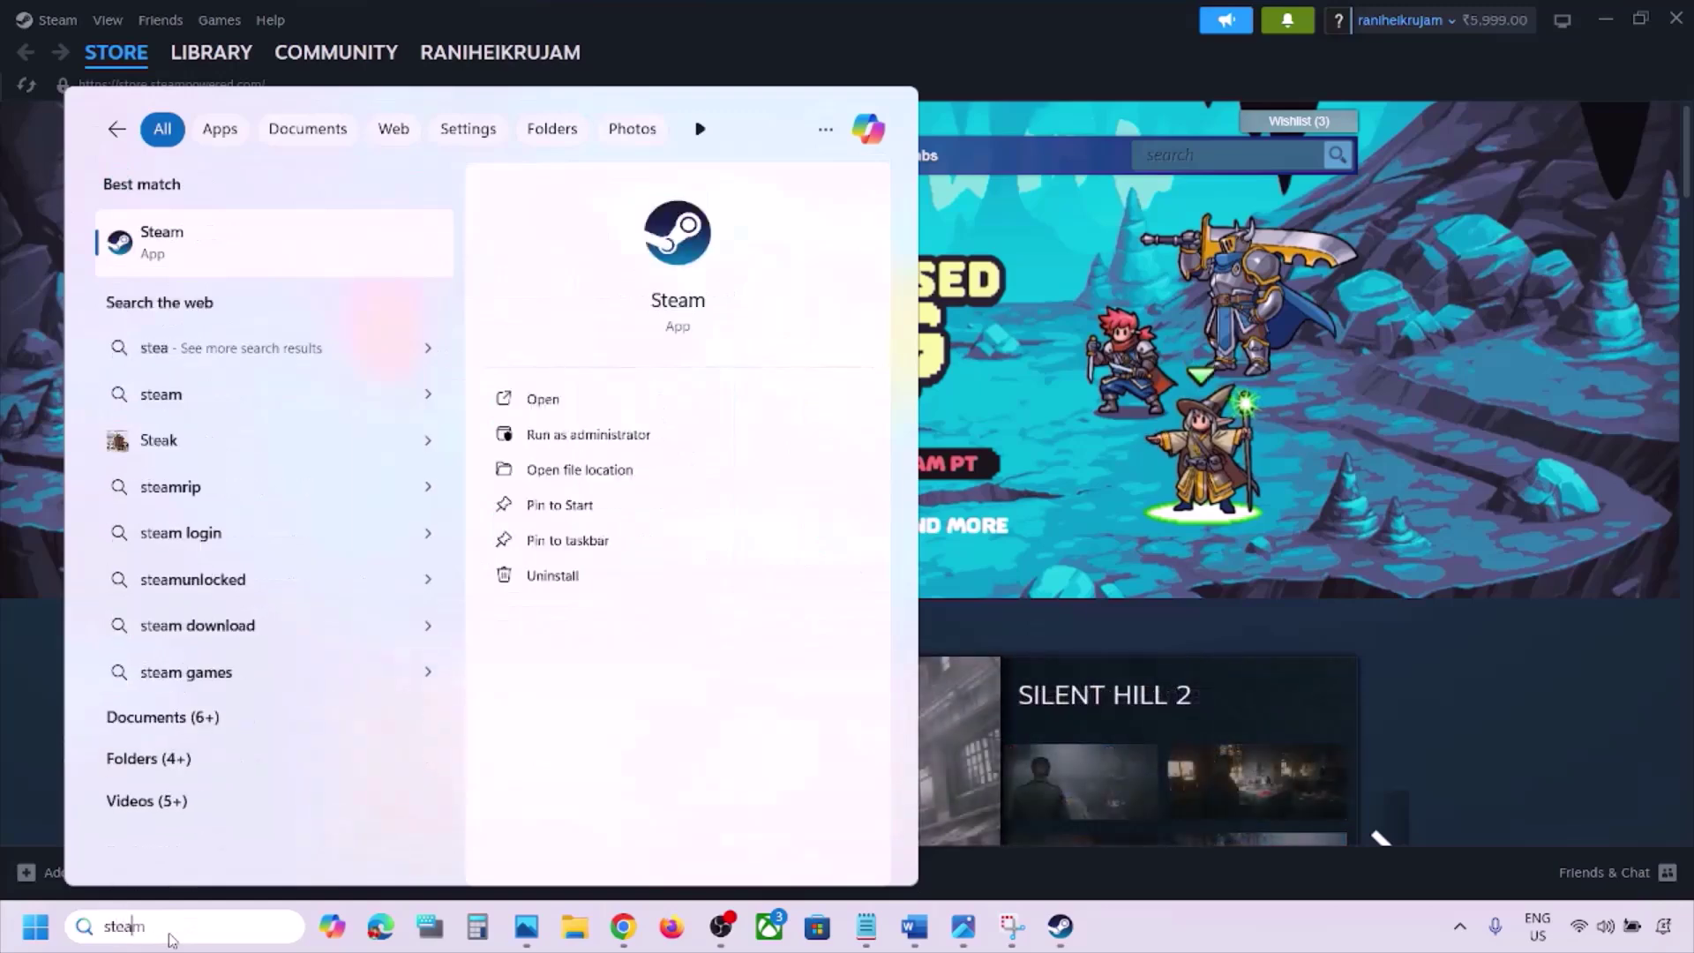
{"action": "right_click", "coordinate": [187, 258]}
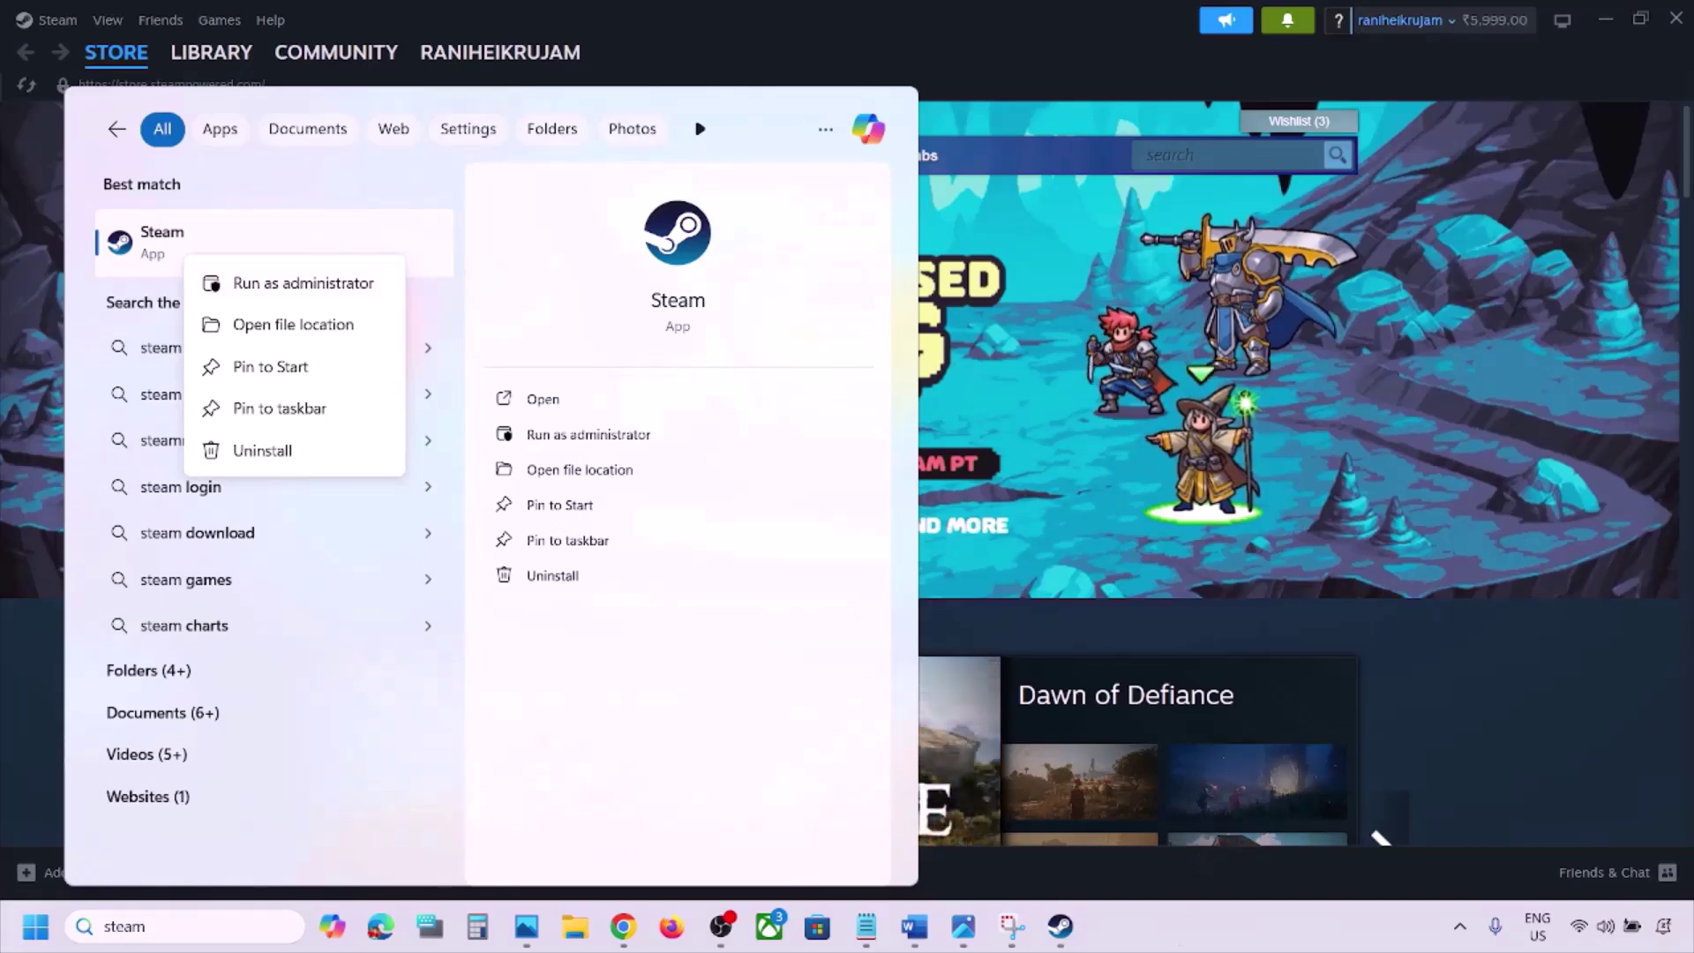
{"action": "left_click", "coordinate": [355, 290]}
Step: Return to the Word notes, highlight "verify the game files" in Step 2, and view the example screenshots starting with 0.png
{"action": "left_click", "coordinate": [933, 925]}
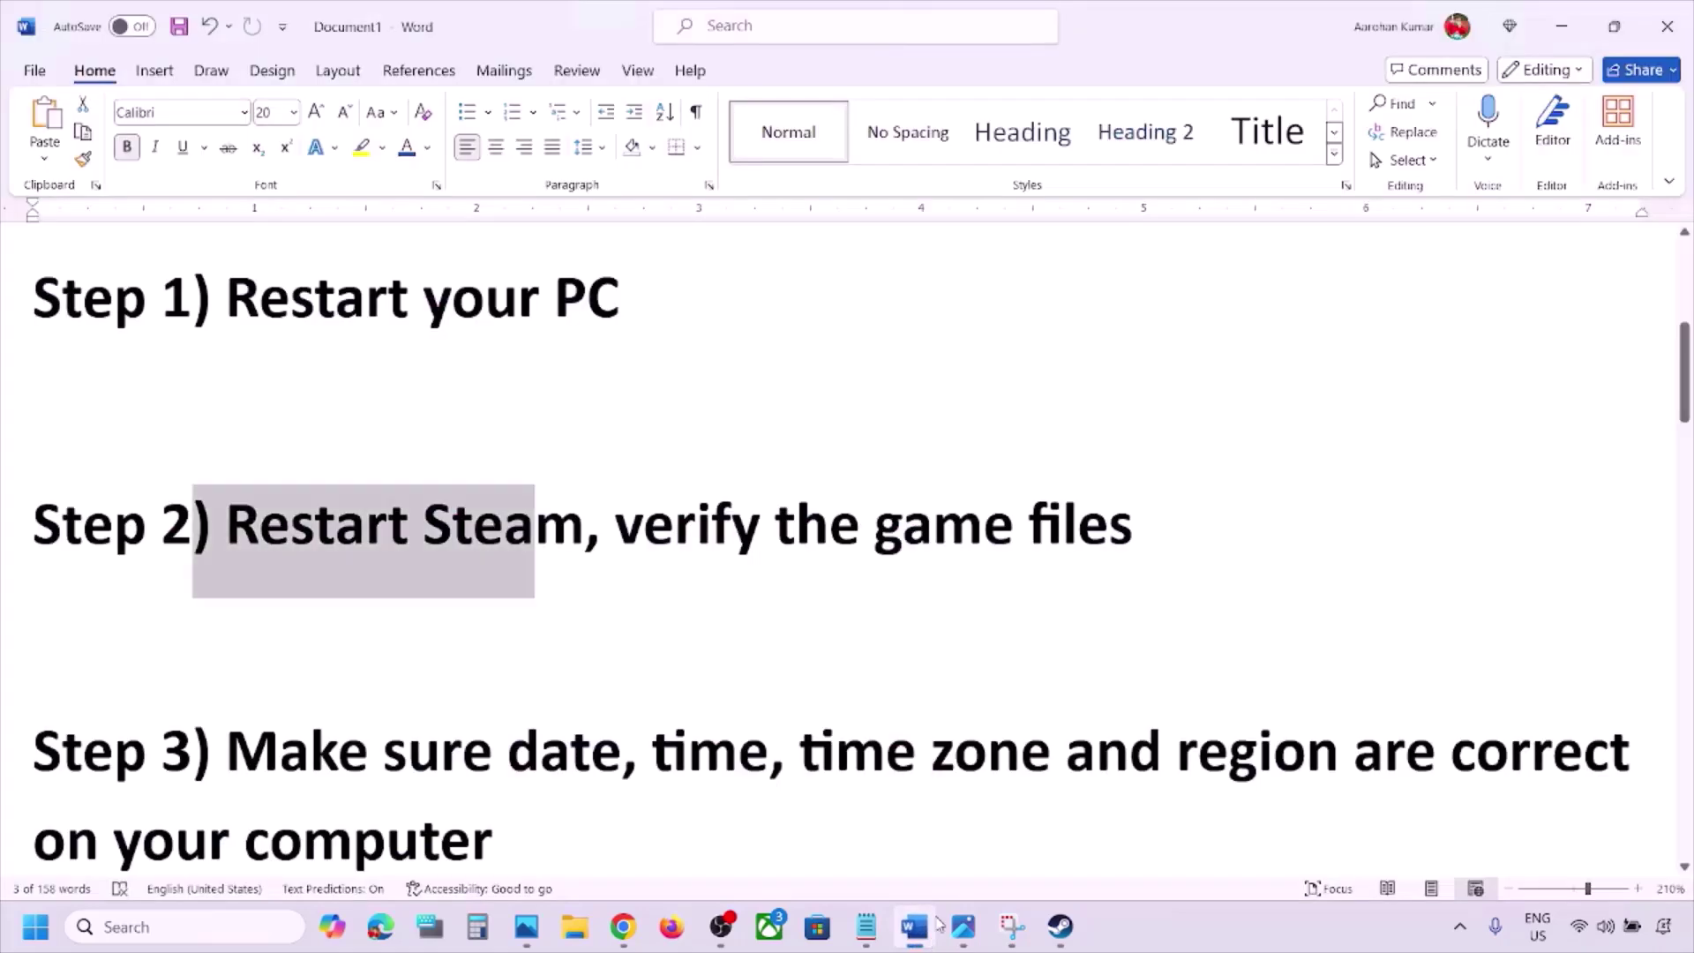
{"action": "left_click_drag", "start_coordinate": [616, 527], "coordinate": [1112, 513]}
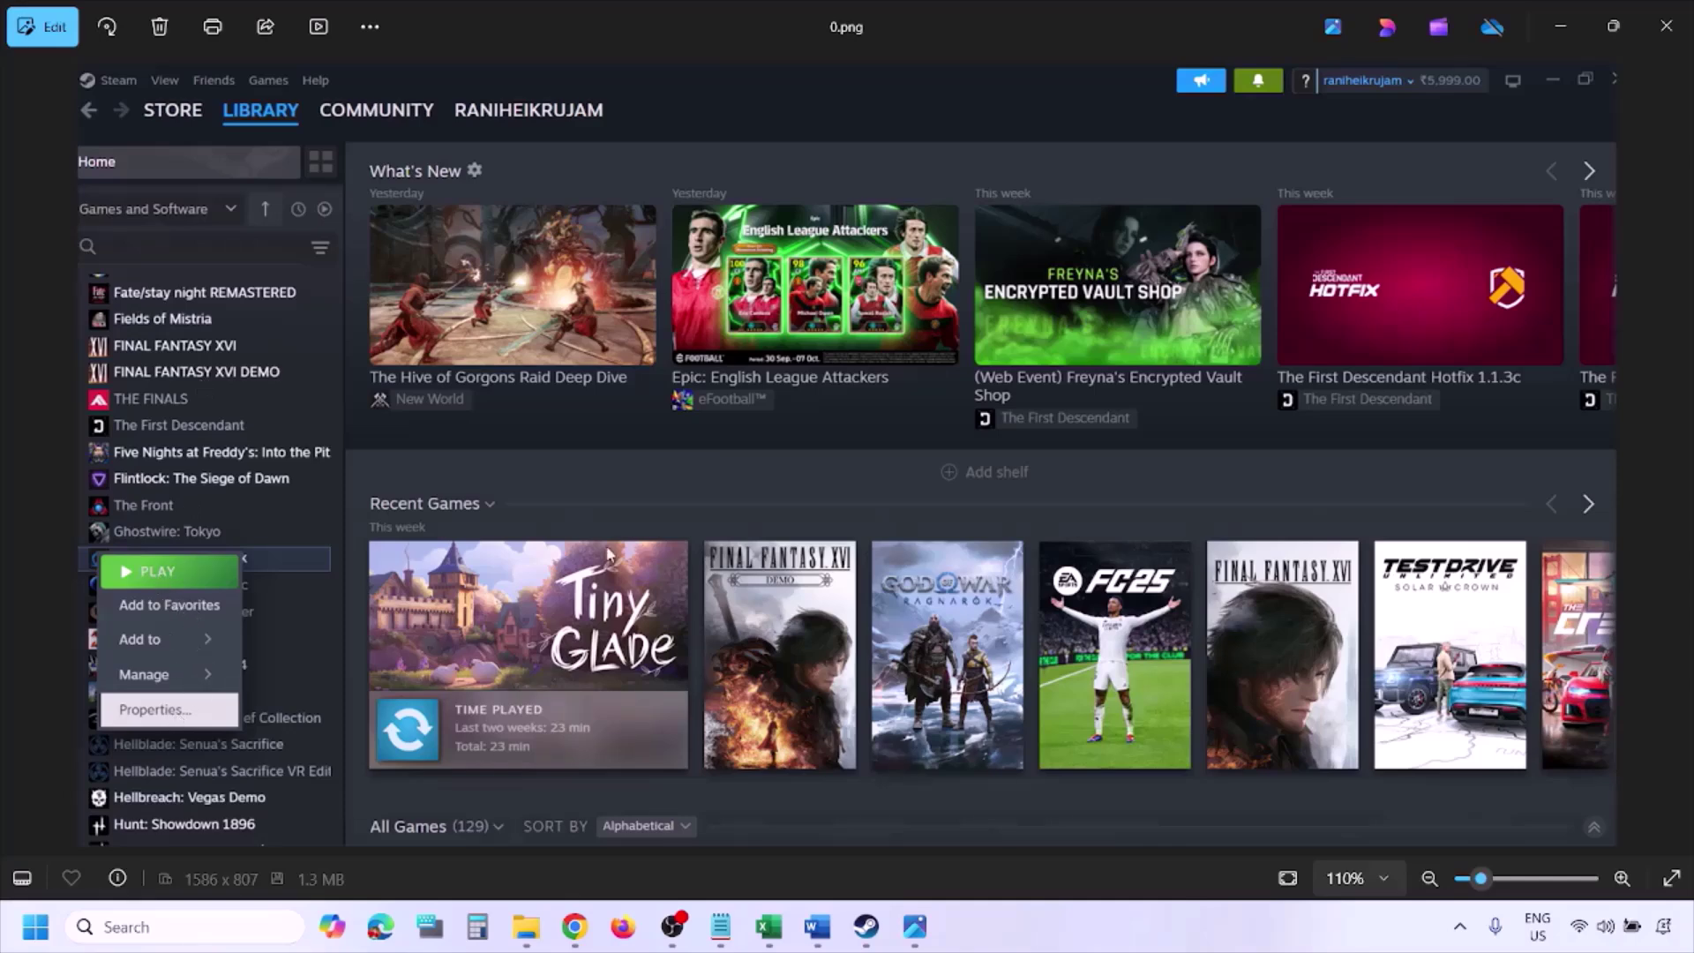
{"action": "key", "text": "ctrl+minus"}
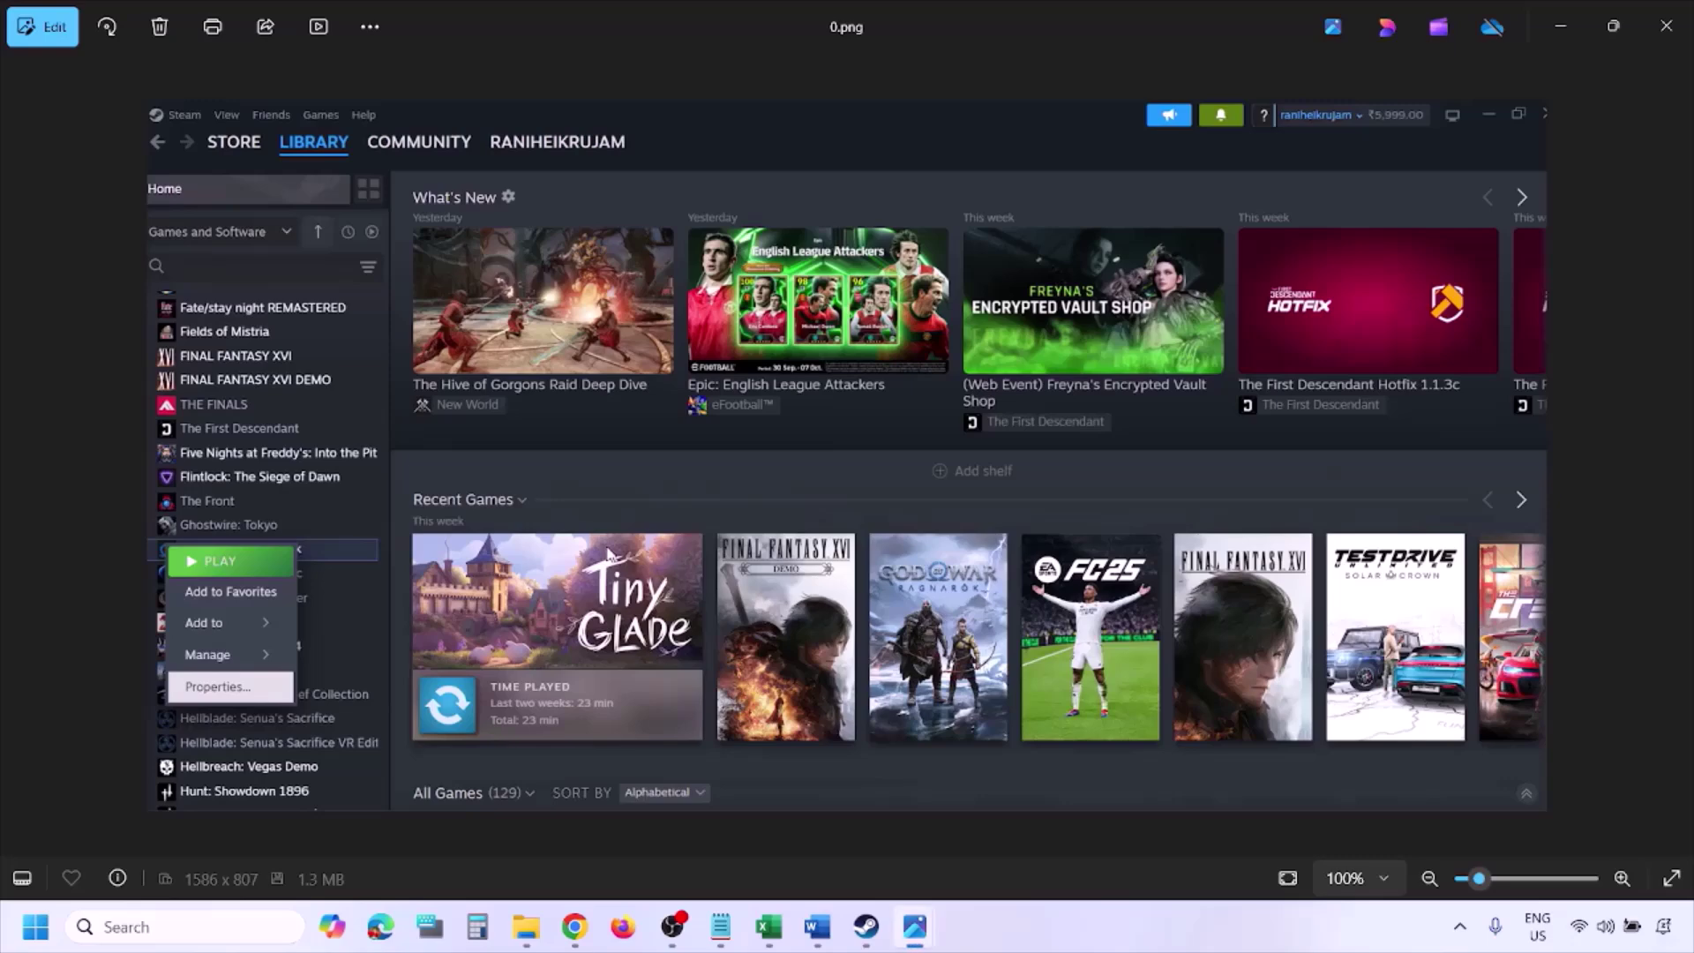
{"action": "key", "text": "Right"}
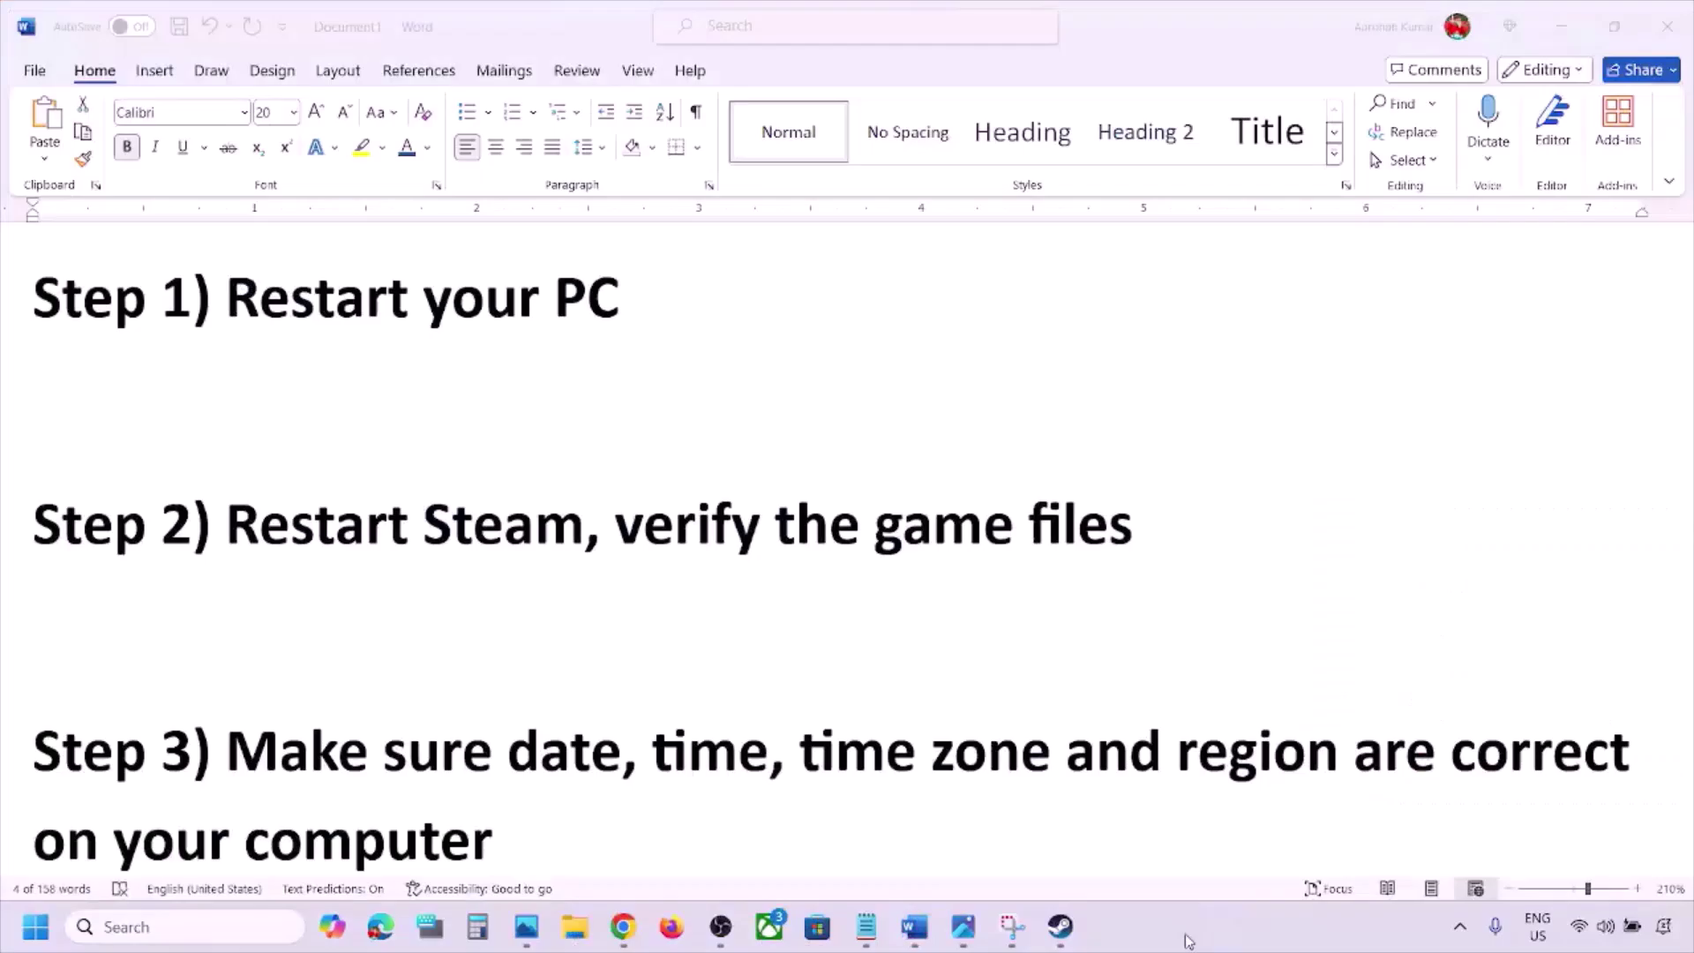
Step: Open the Windows date and time settings for Step 3 and synchronize the clock with the time server
{"action": "scroll", "coordinate": [688, 624], "scroll_direction": "down", "scroll_amount": 3}
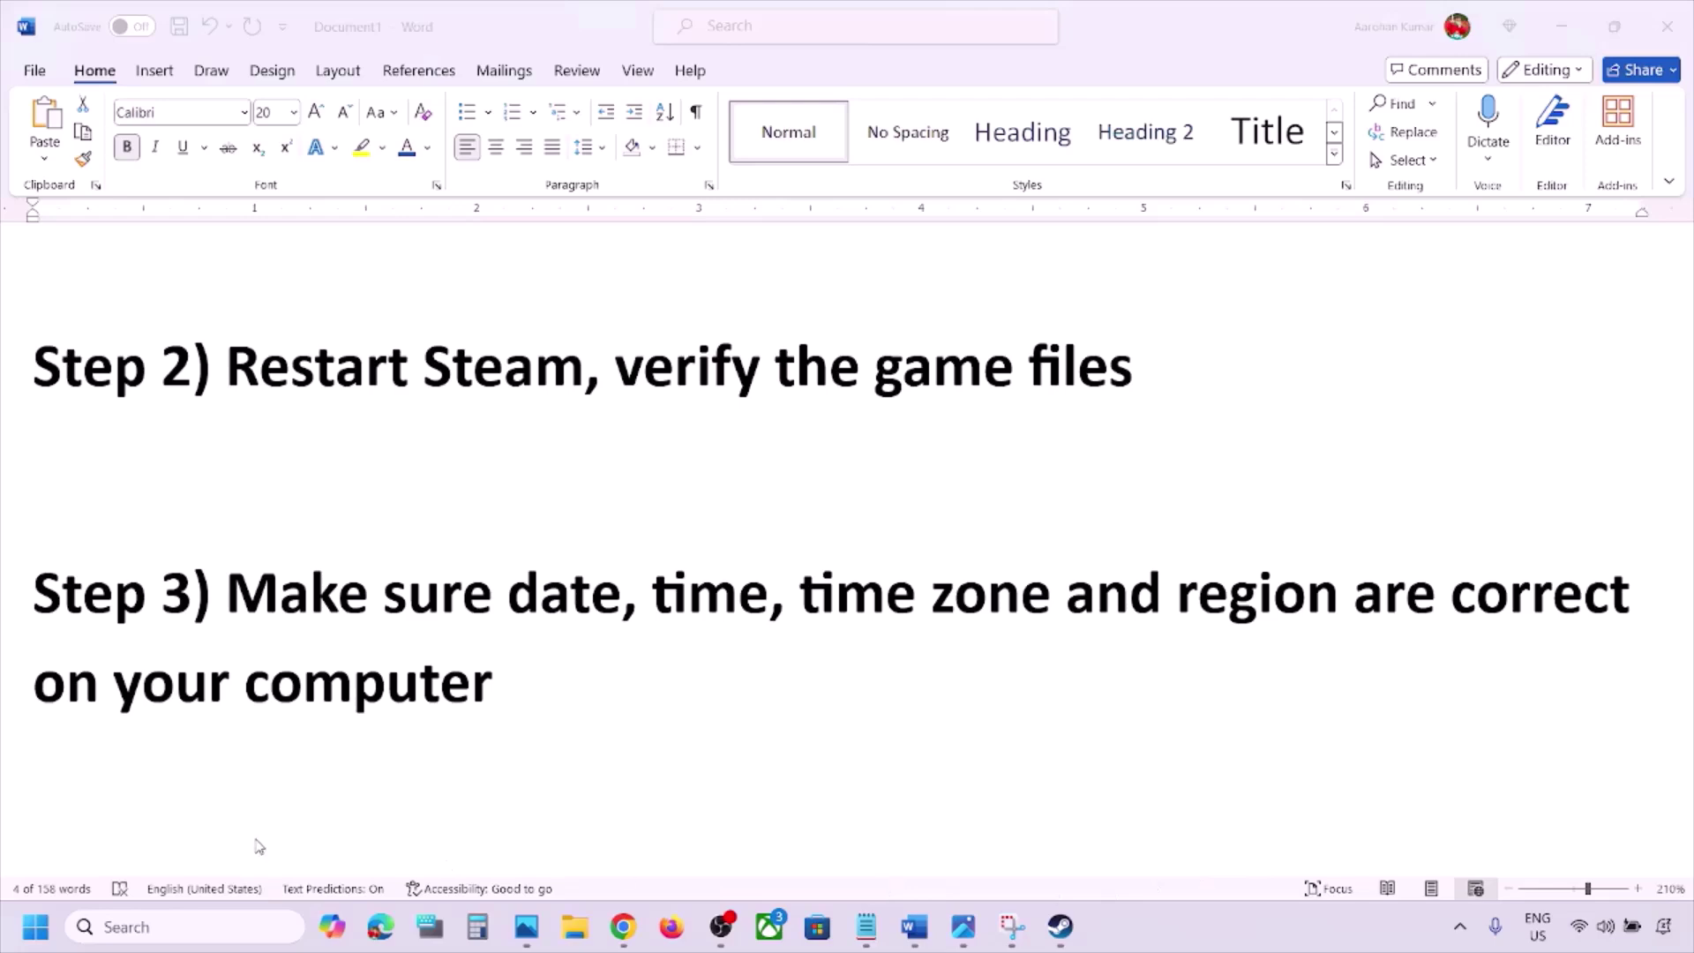
{"action": "key", "text": "super+i"}
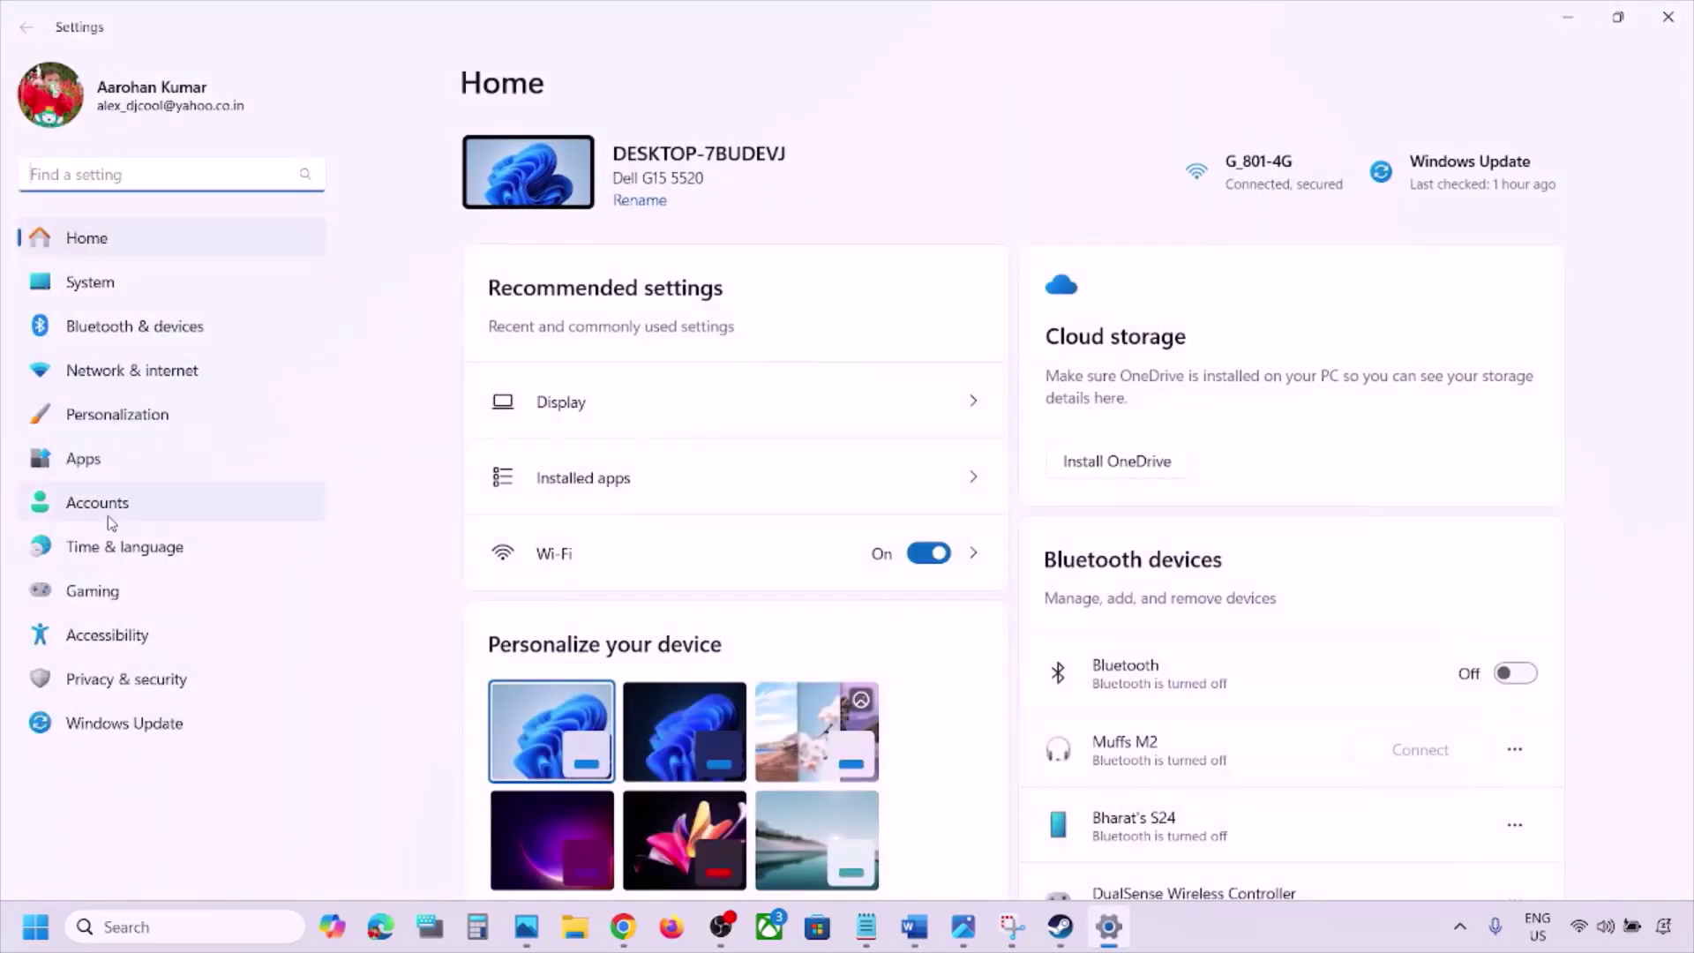
{"action": "left_click", "coordinate": [111, 548]}
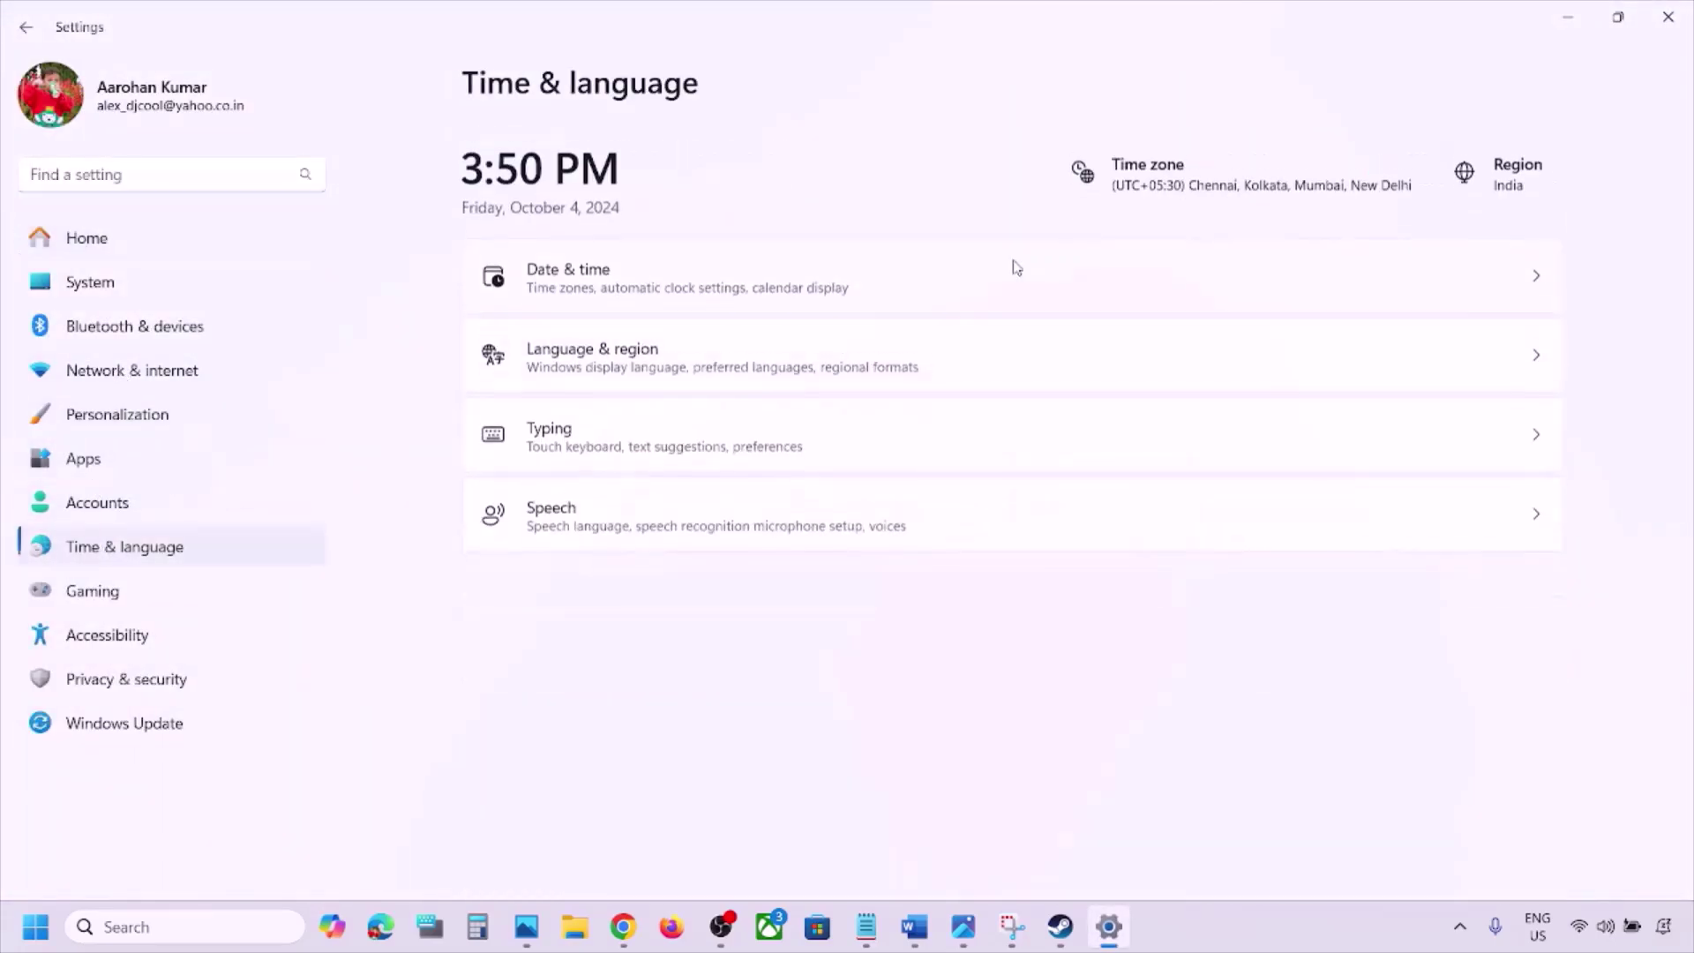
{"action": "left_click", "coordinate": [770, 282]}
{"action": "scroll", "coordinate": [805, 461], "scroll_direction": "down", "scroll_amount": 2}
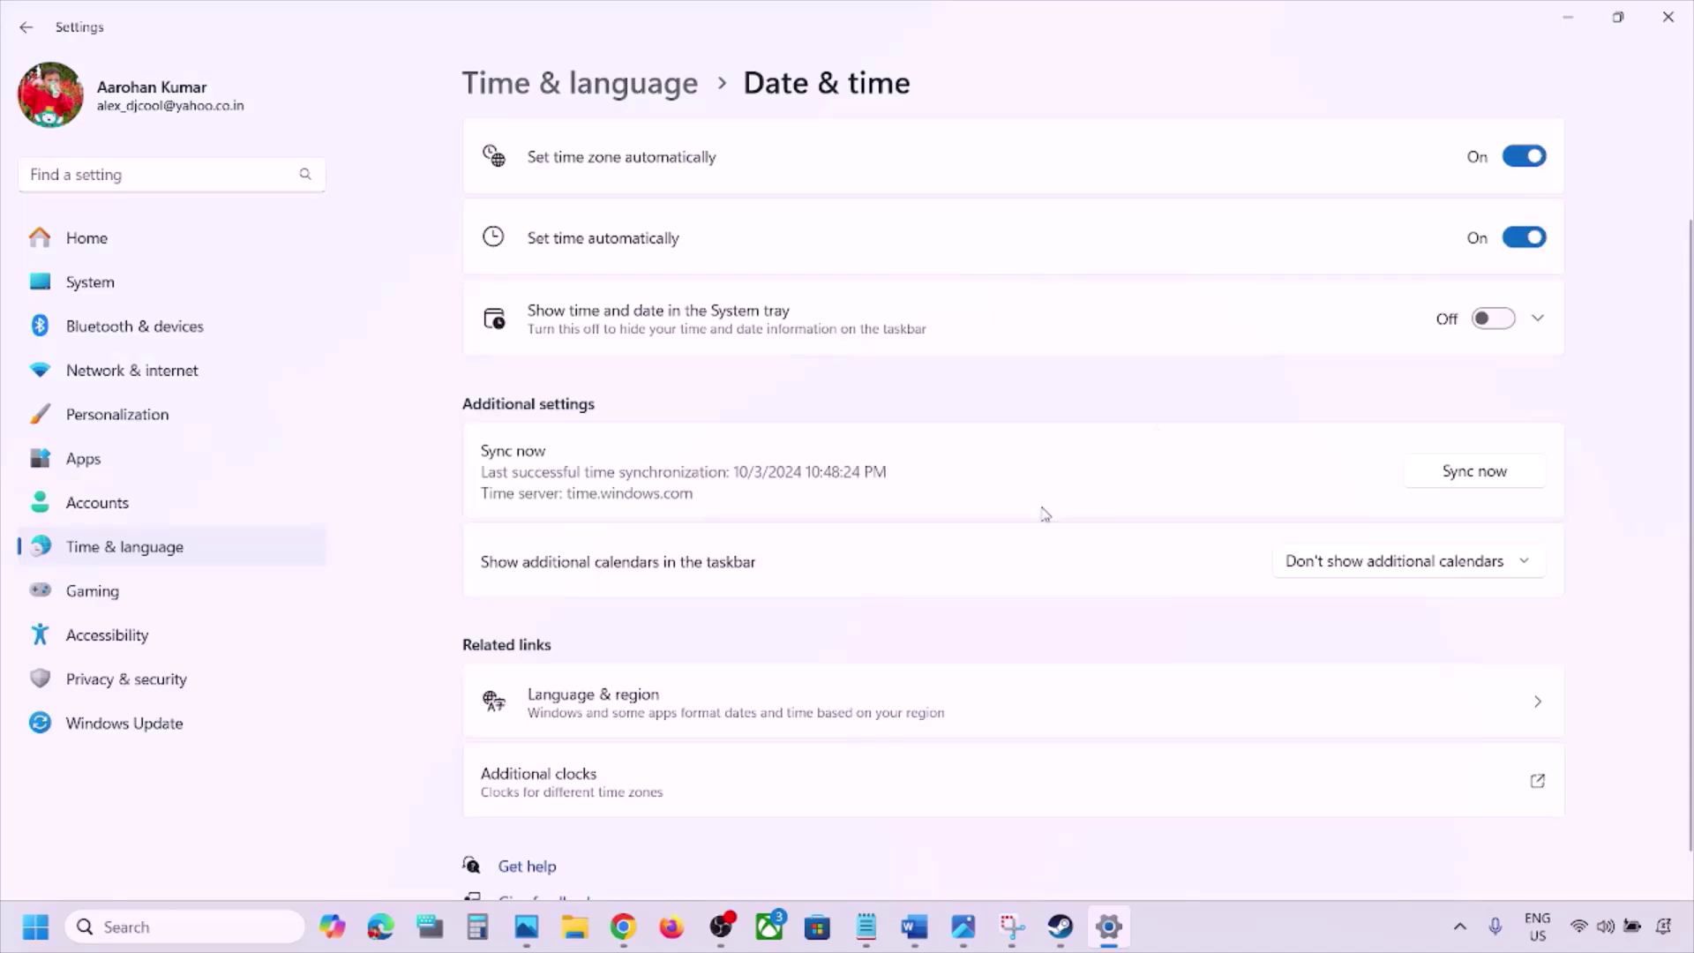
{"action": "scroll", "coordinate": [1044, 513], "scroll_direction": "down", "scroll_amount": 1}
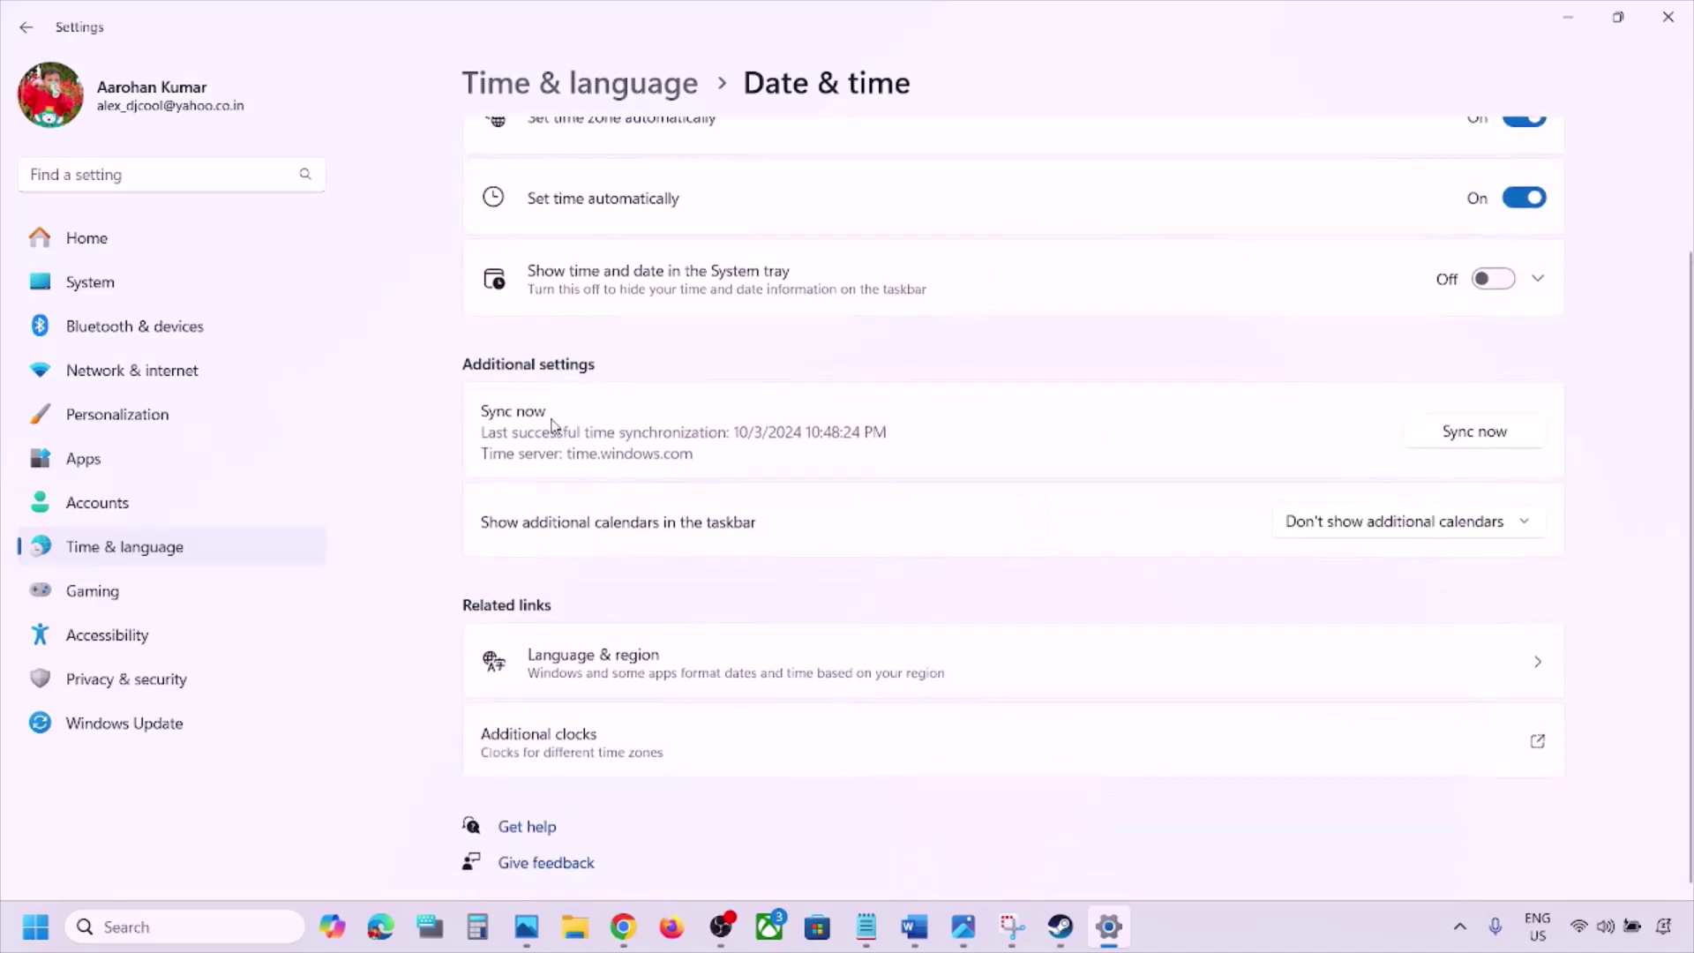
{"action": "left_click", "coordinate": [1482, 438]}
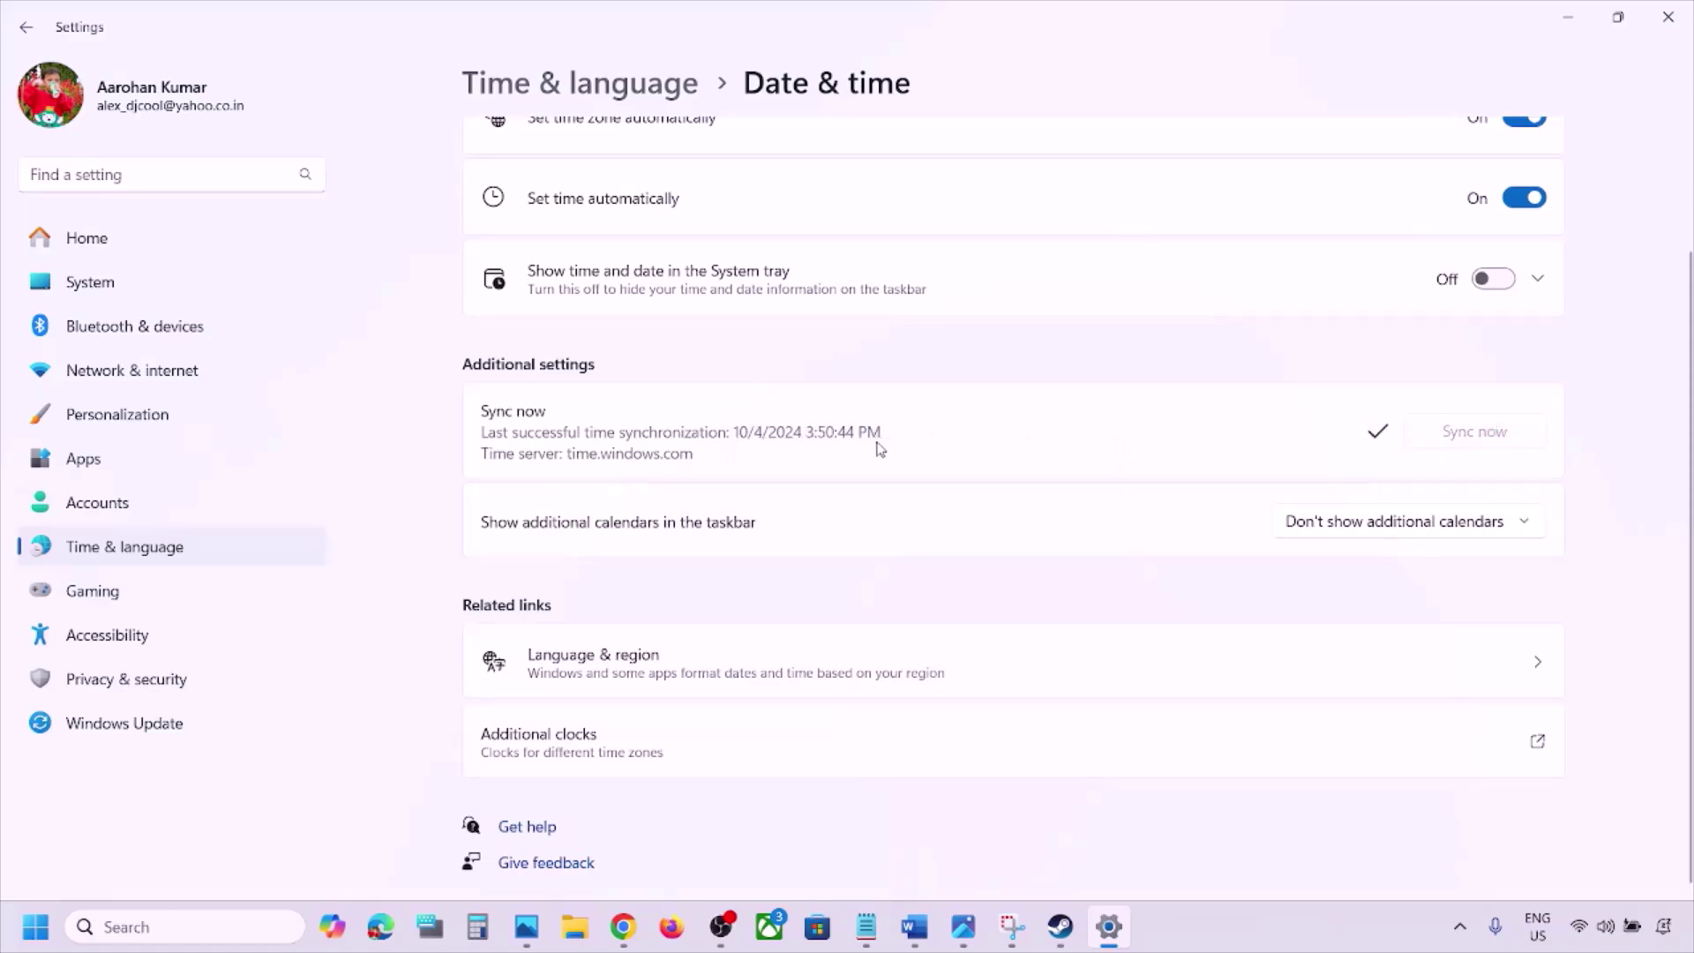
Step: Check the country or region choice in the Windows language and region settings, and close Settings
{"action": "left_click", "coordinate": [195, 551]}
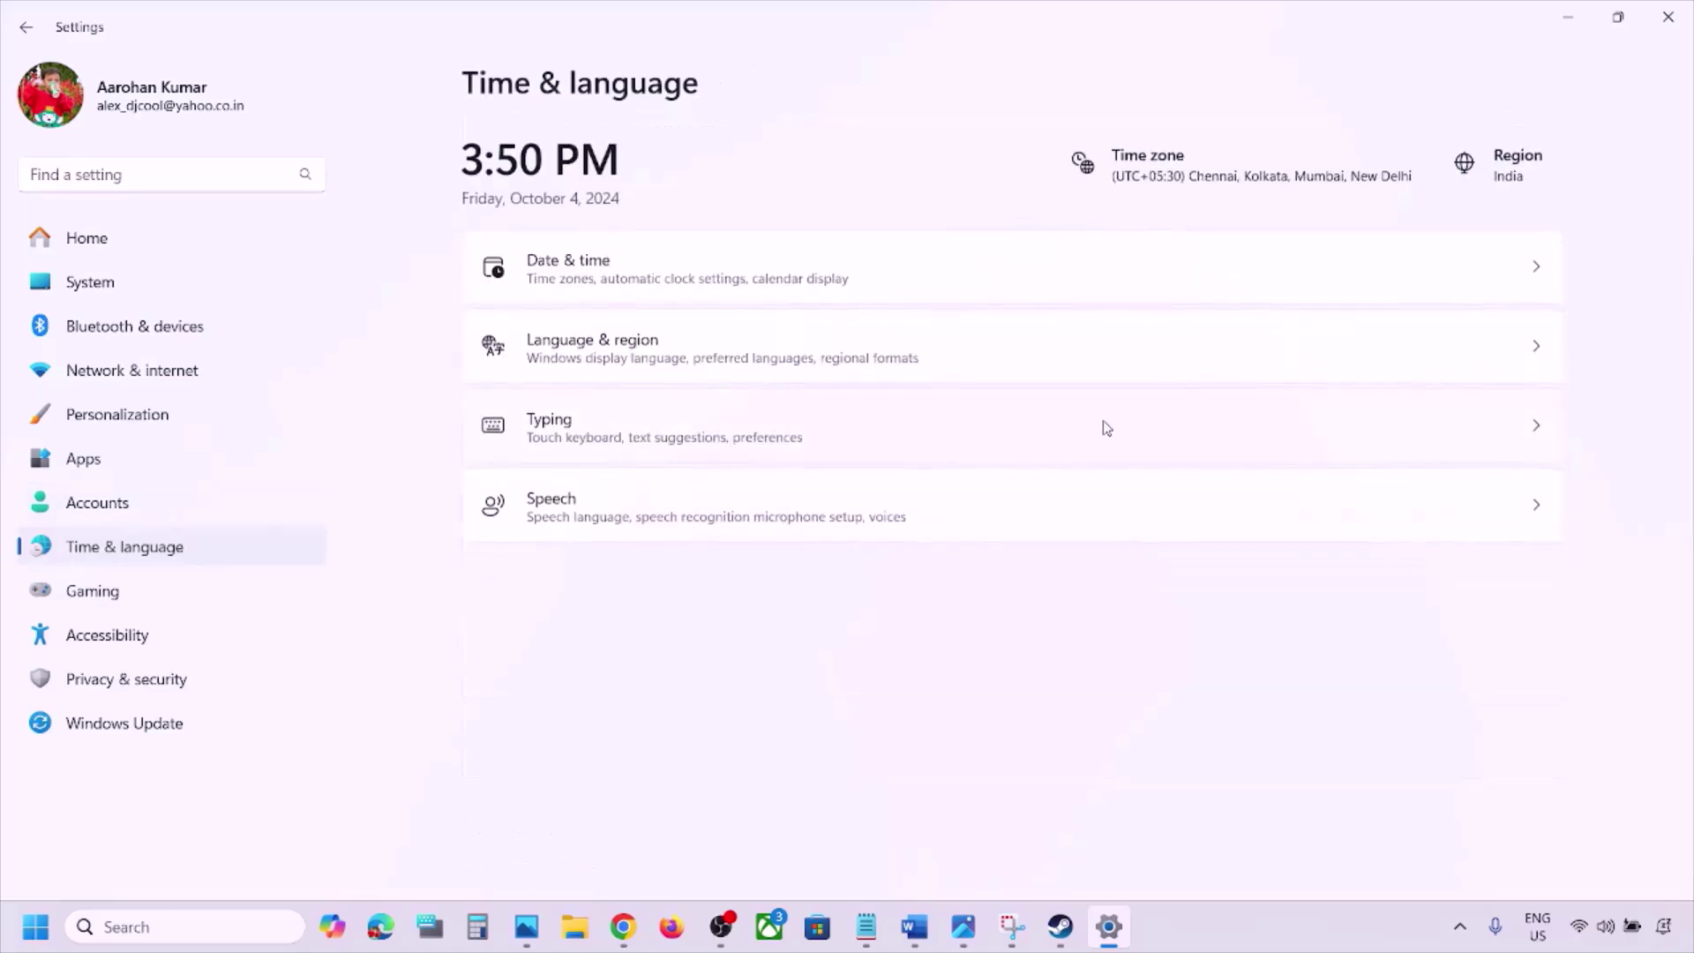
{"action": "left_click", "coordinate": [728, 341]}
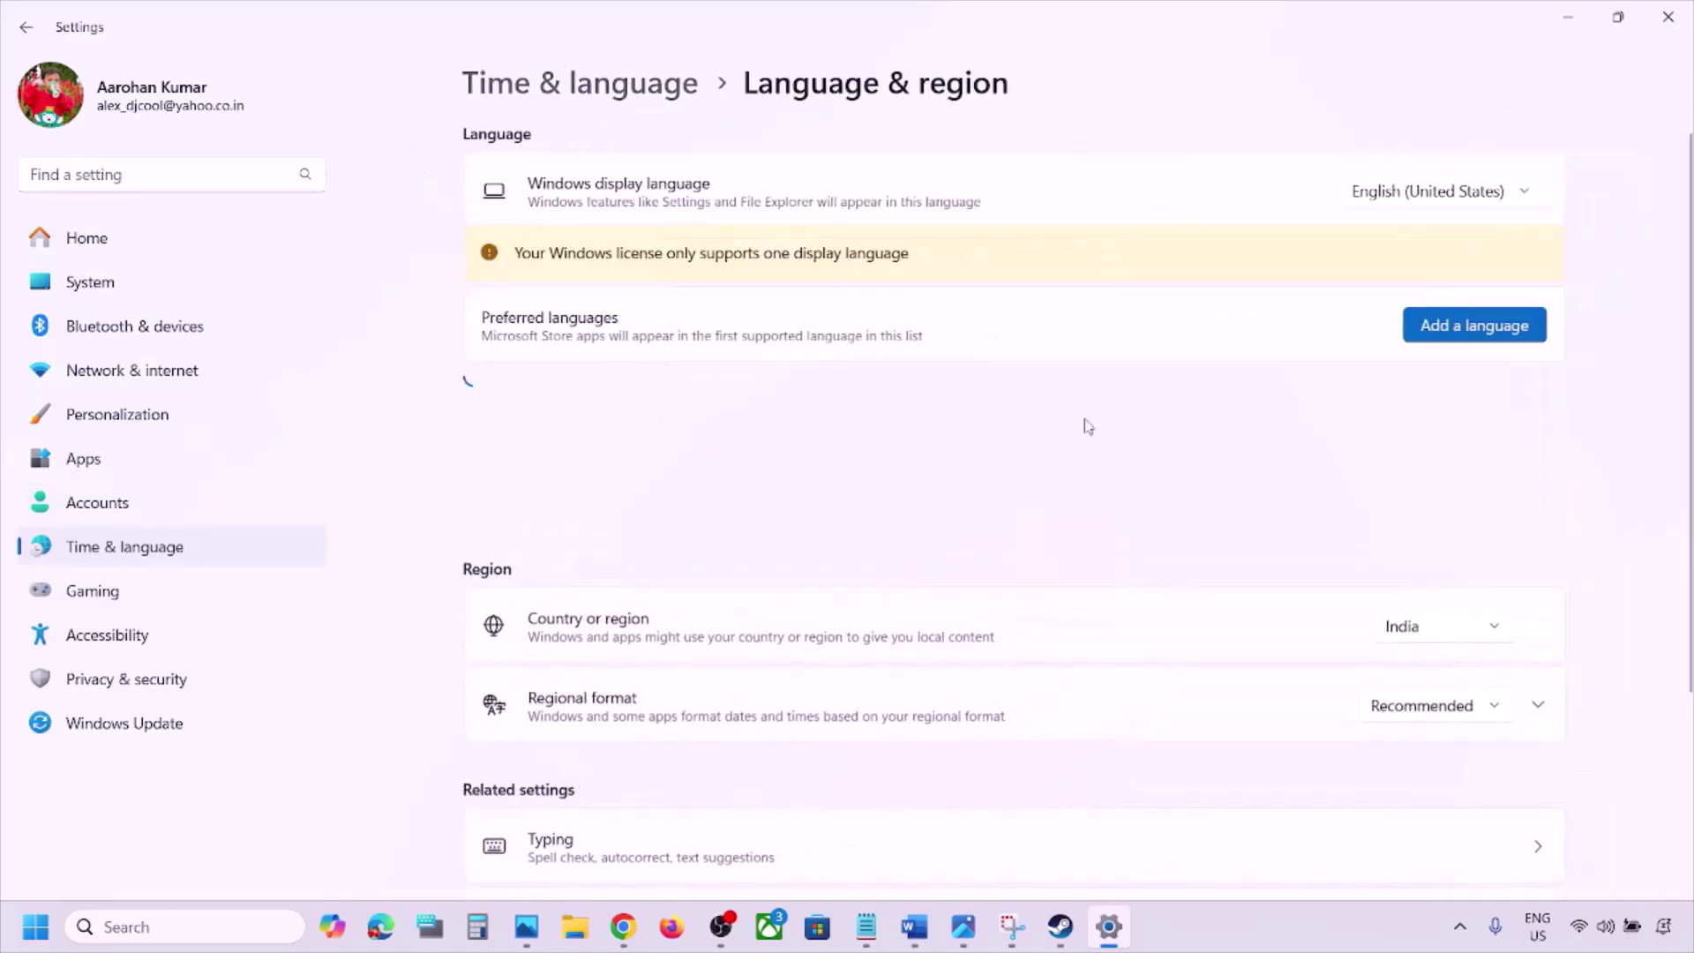
{"action": "left_click", "coordinate": [1403, 627]}
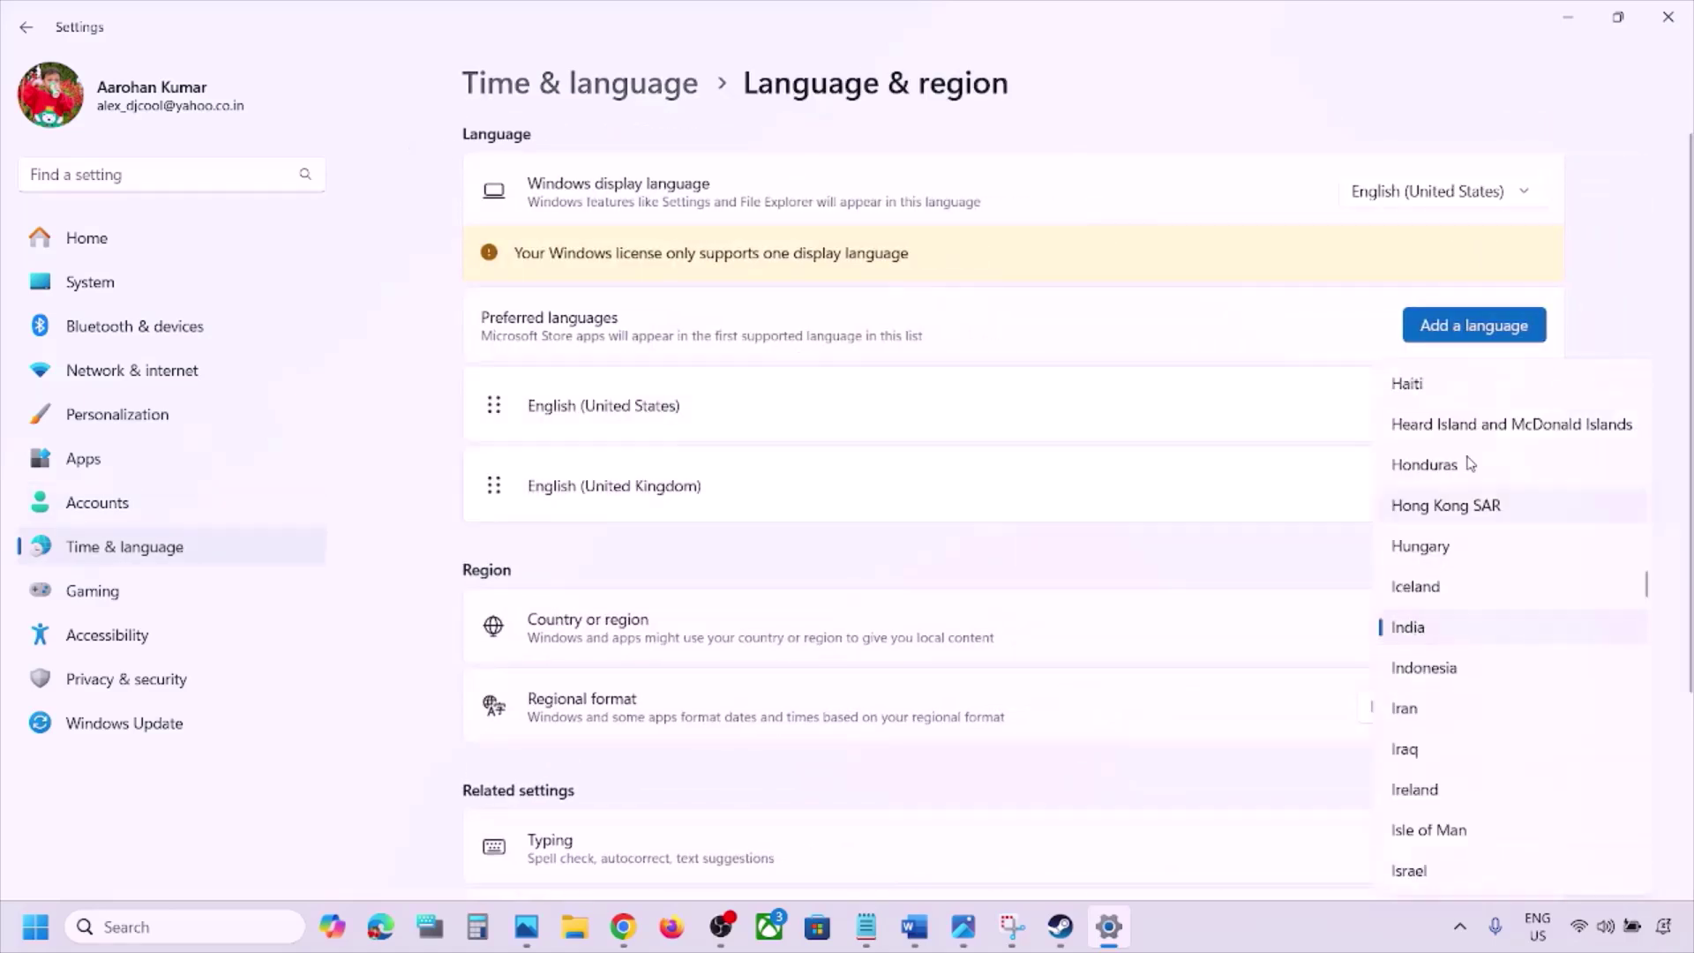
{"action": "left_click", "coordinate": [1653, 245]}
{"action": "left_click", "coordinate": [1668, 15]}
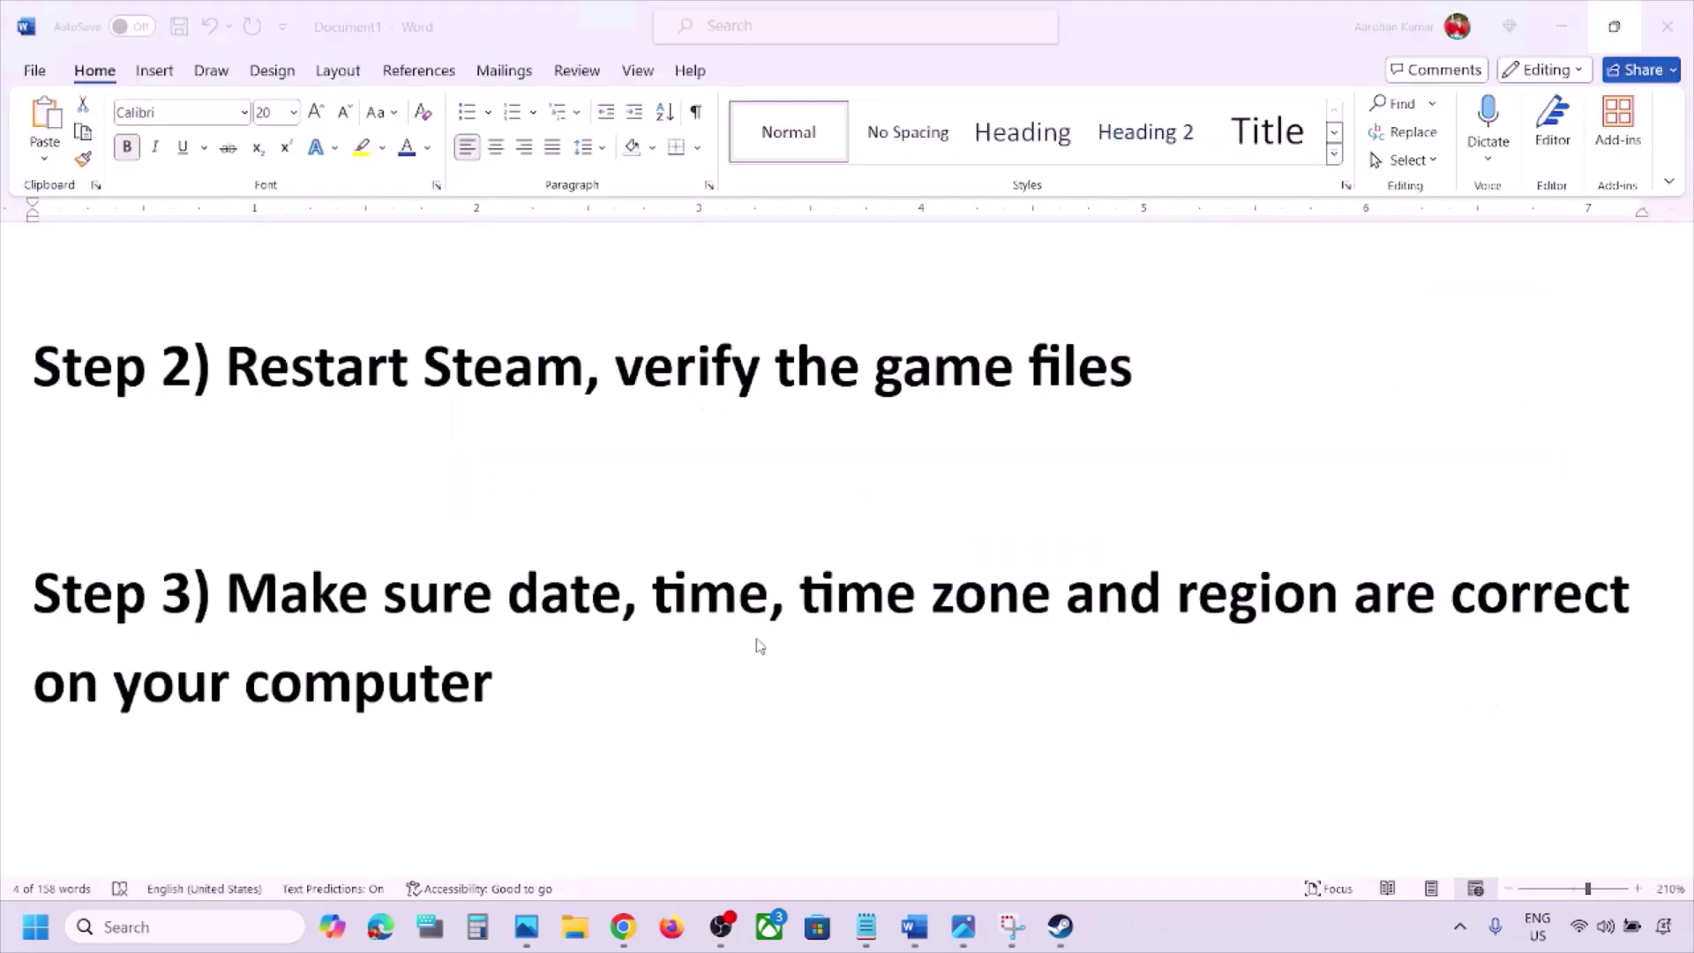
Step: Highlight "Shut down your computer" in Step 4 of the Word notes and look at the Windows power options
{"action": "scroll", "coordinate": [759, 645], "scroll_direction": "down", "scroll_amount": 5}
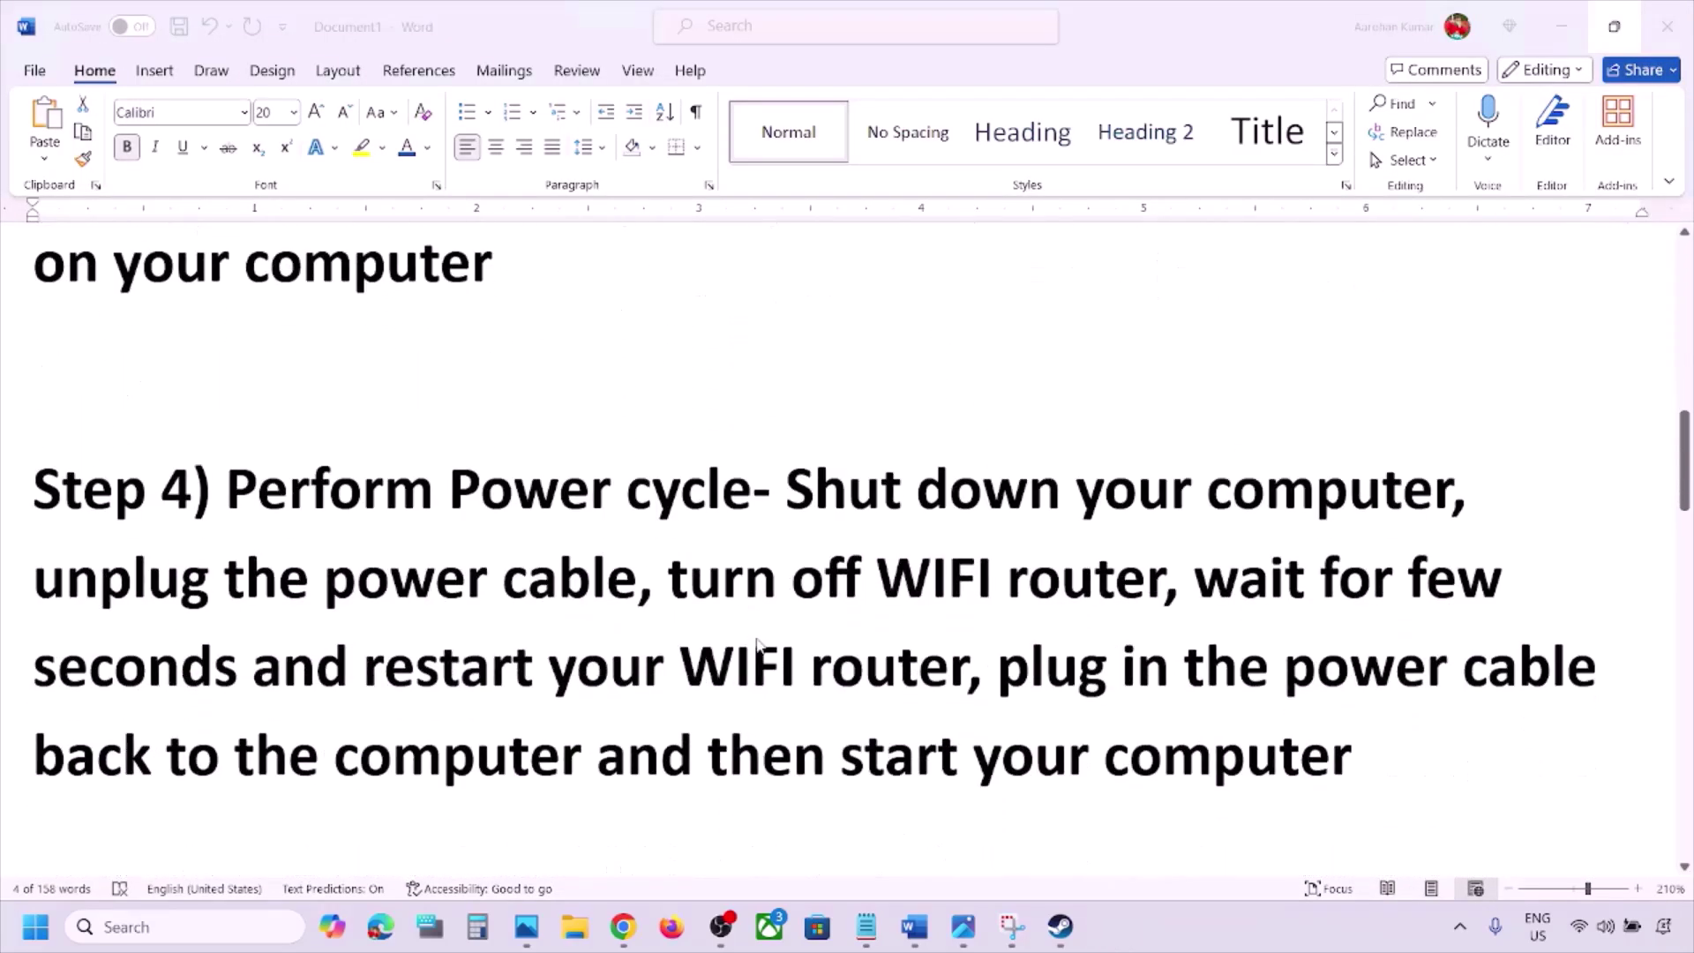
{"action": "scroll", "coordinate": [757, 646], "scroll_direction": "up", "scroll_amount": 1}
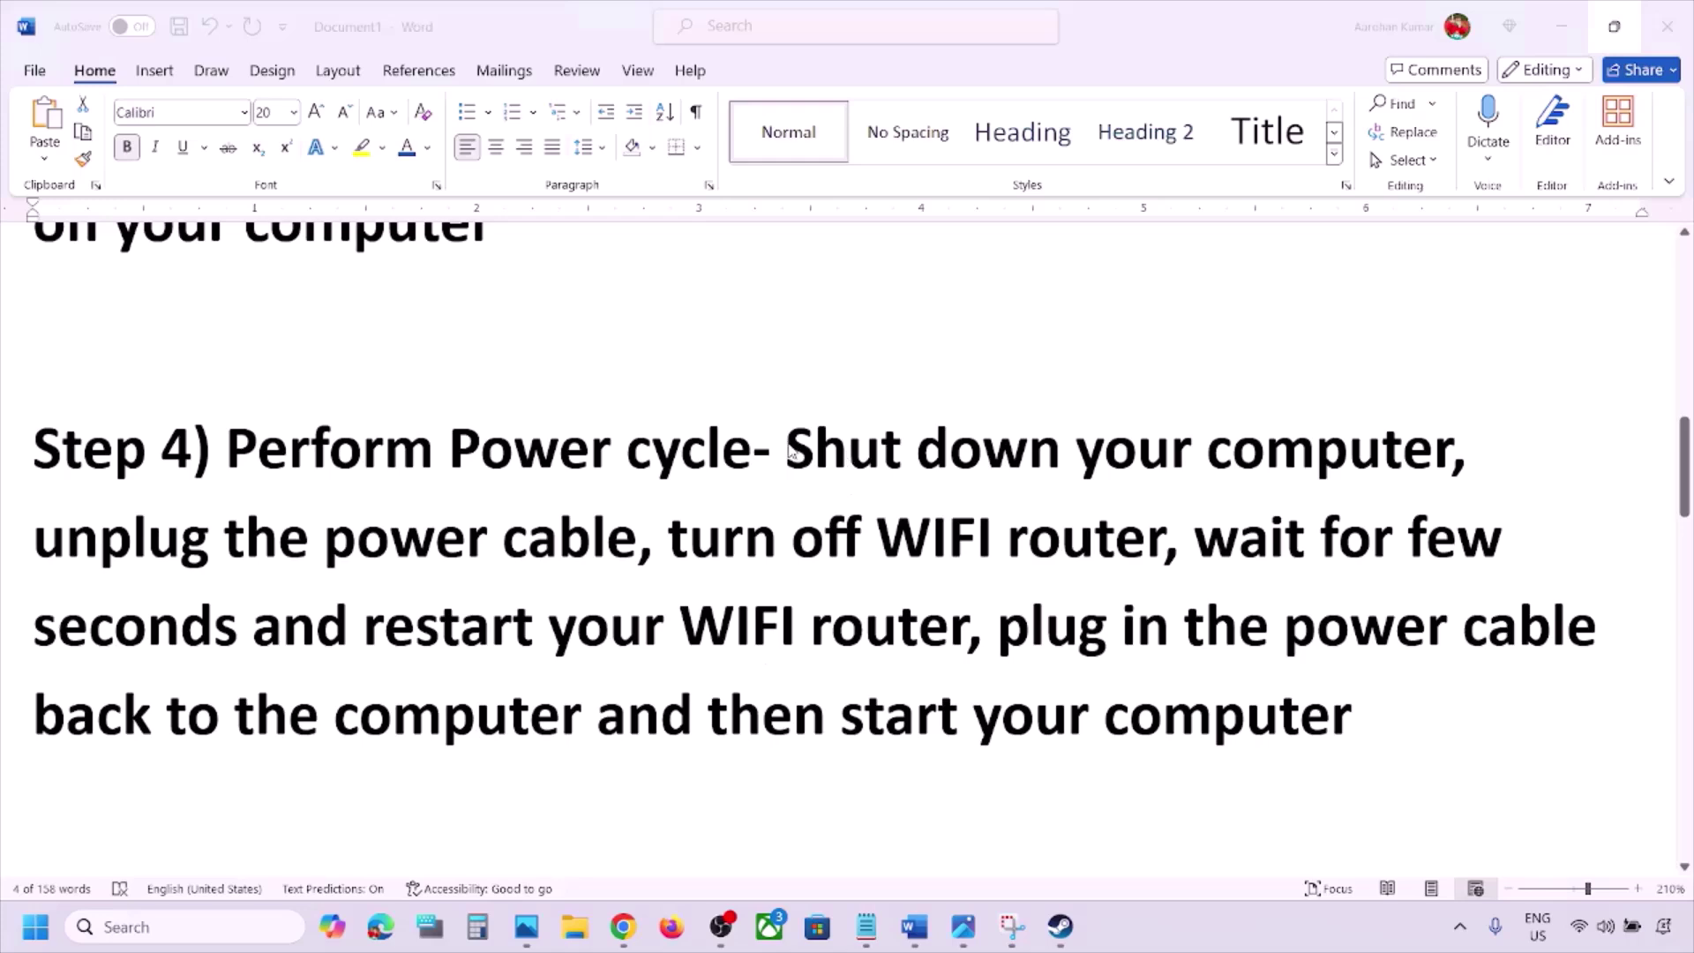
{"action": "left_click_drag", "start_coordinate": [788, 451], "coordinate": [1450, 452]}
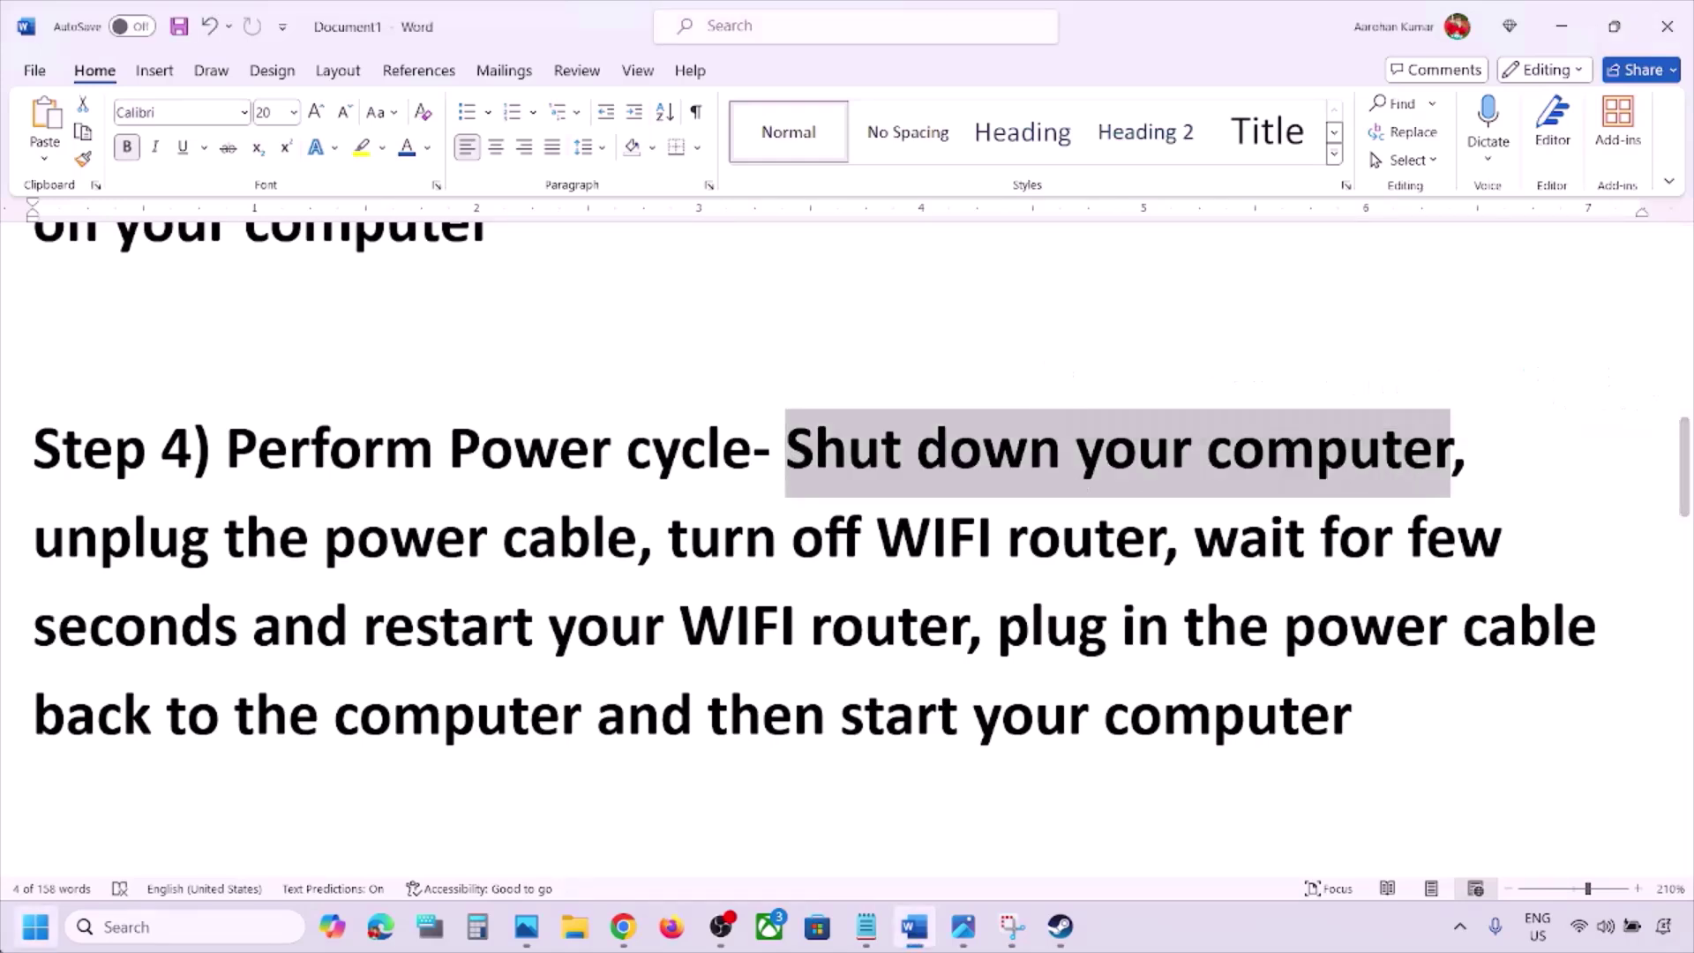
{"action": "left_click", "coordinate": [36, 927]}
{"action": "left_click", "coordinate": [642, 850]}
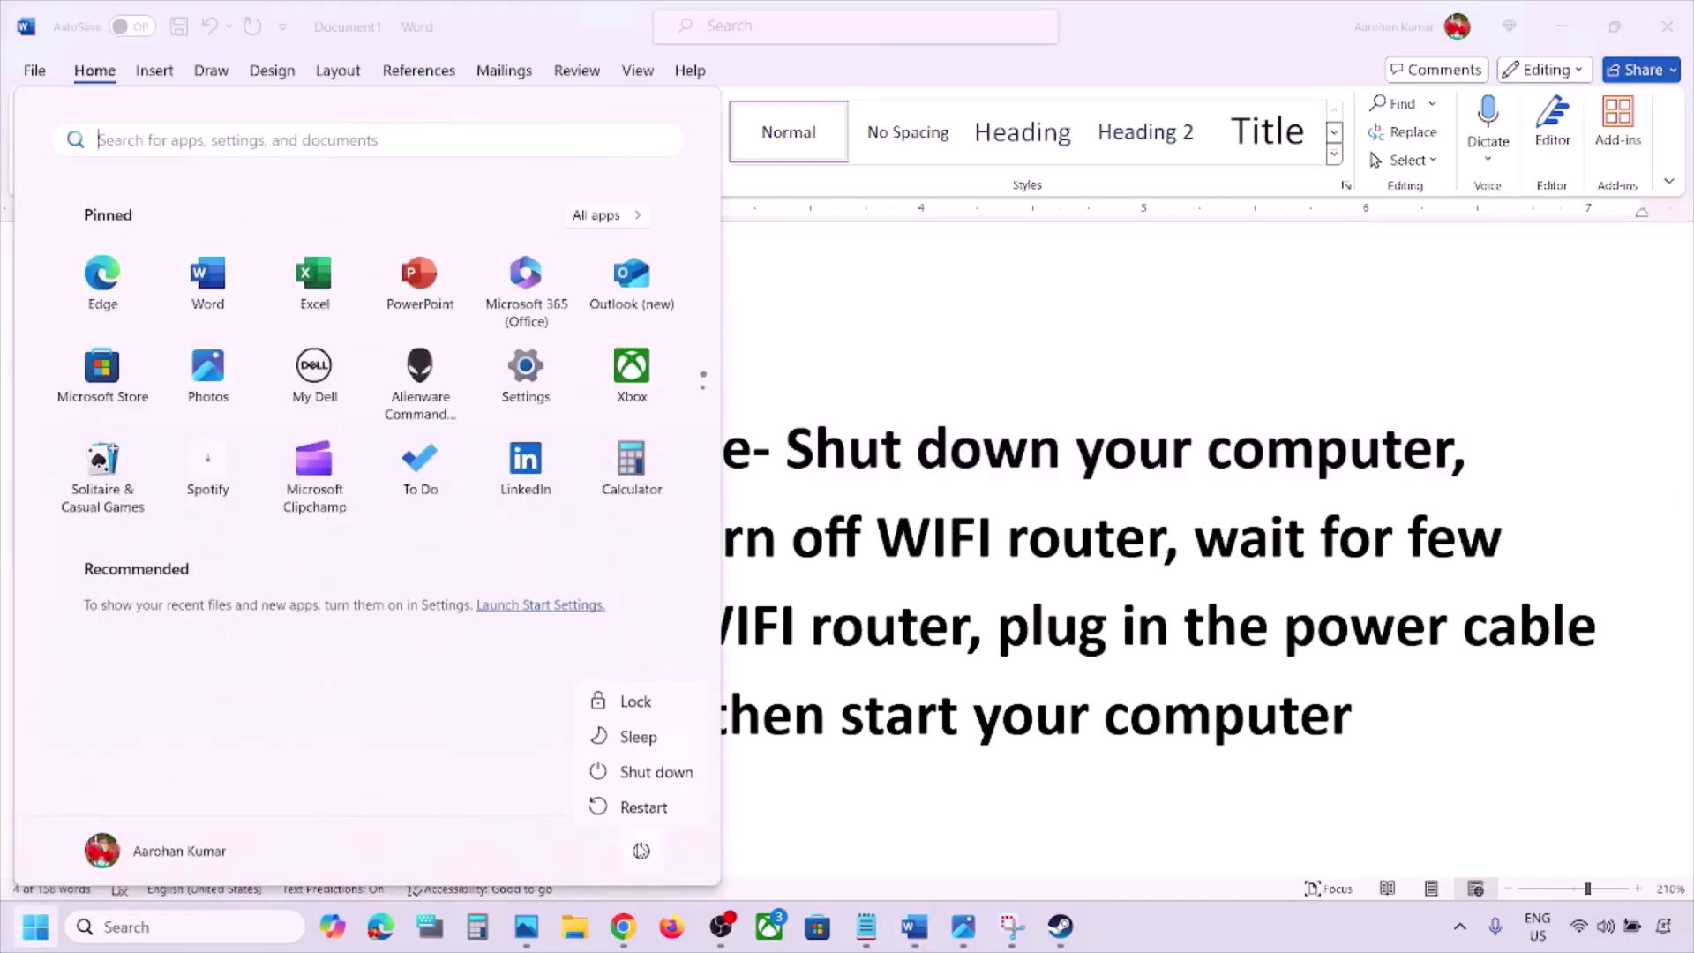
{"action": "left_click", "coordinate": [1050, 591]}
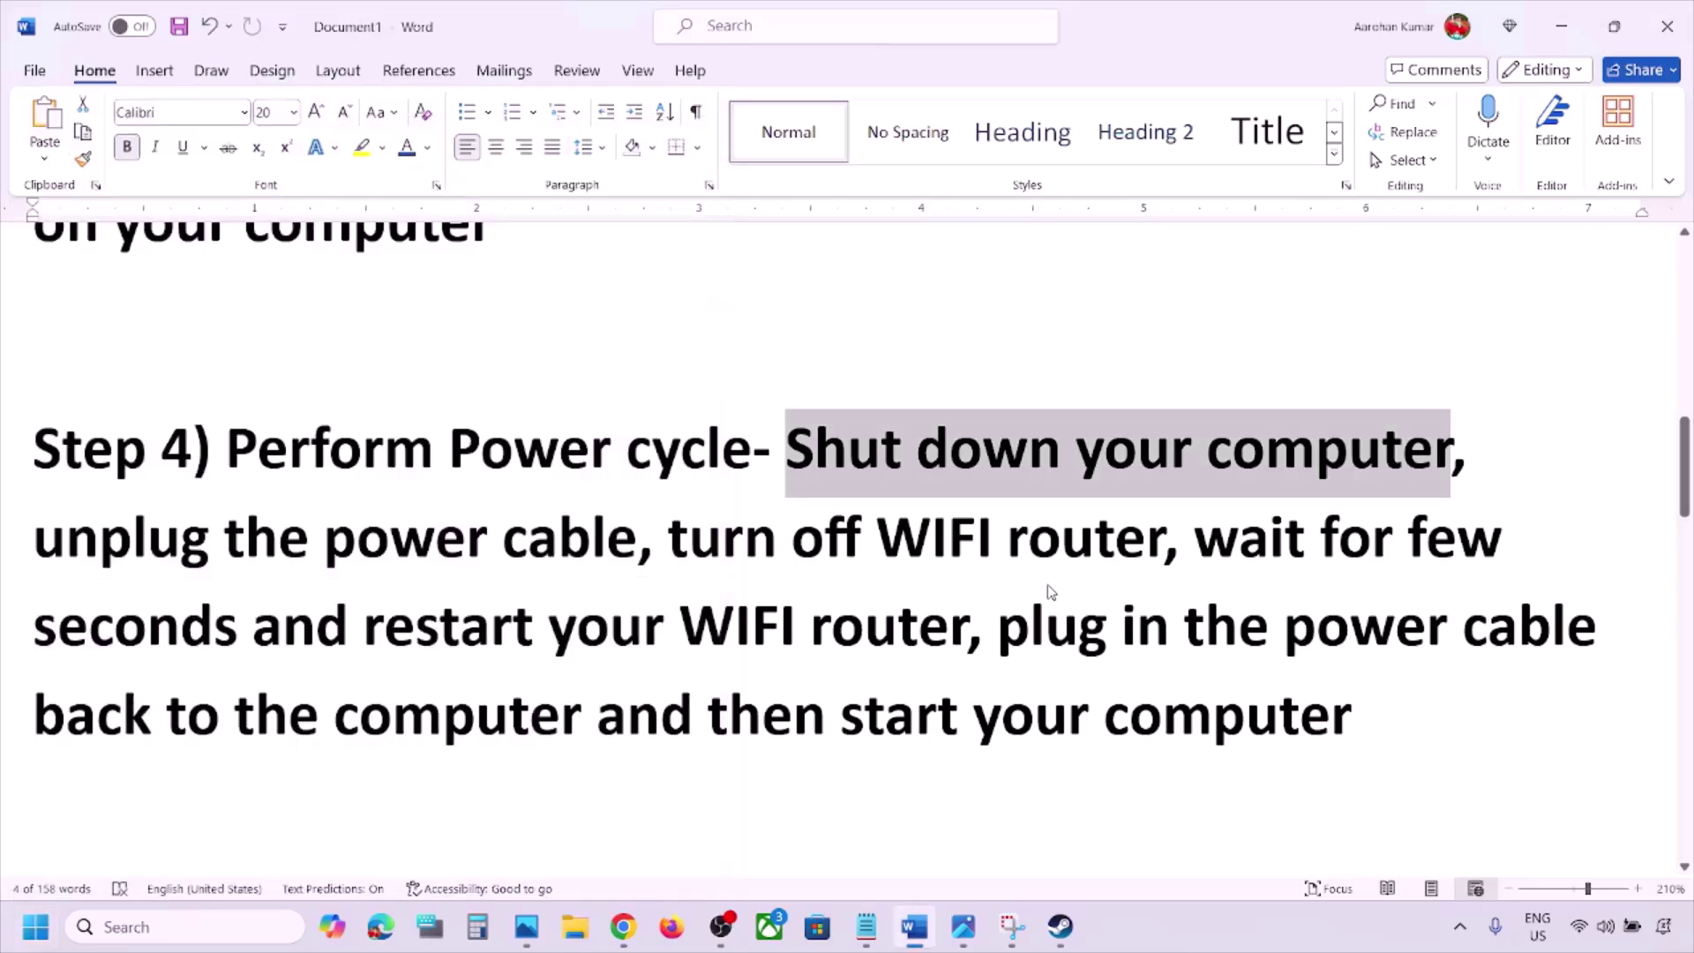
Step: Go through the rest of the Step 4 power cycle instructions, highlighting the passages up to "then start your computer"
{"action": "left_click_drag", "start_coordinate": [80, 548], "coordinate": [537, 747]}
{"action": "left_click", "coordinate": [758, 558]}
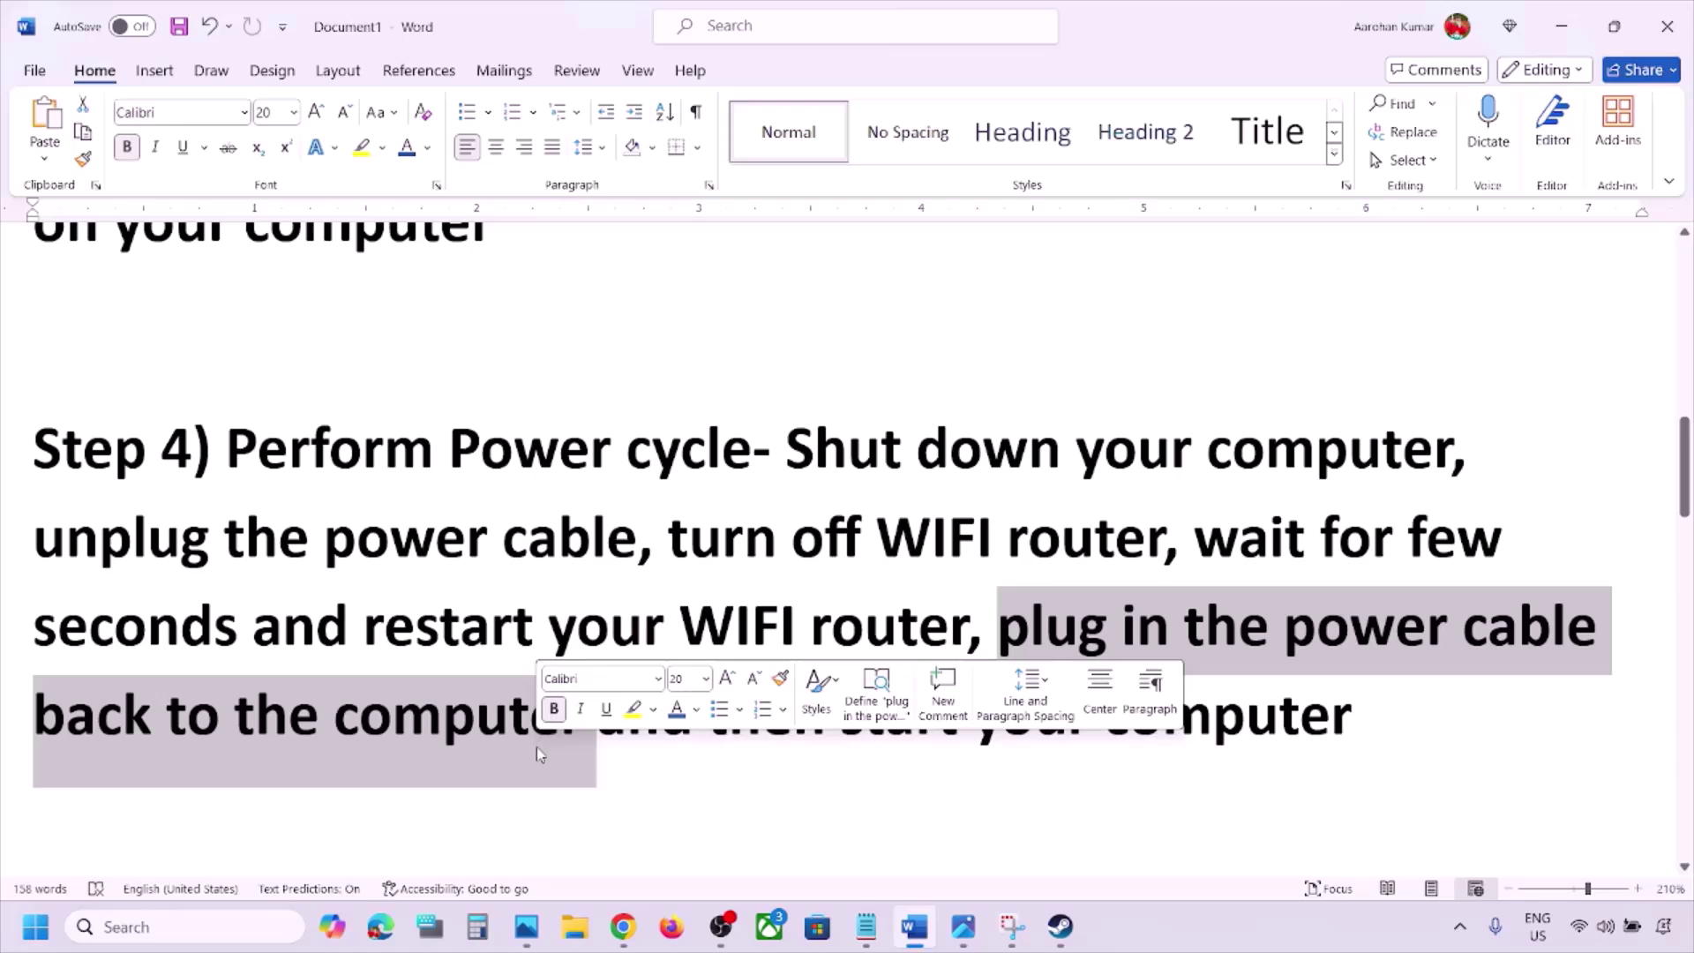
{"action": "left_click", "coordinate": [755, 744]}
{"action": "left_click_drag", "start_coordinate": [713, 722], "coordinate": [1353, 725]}
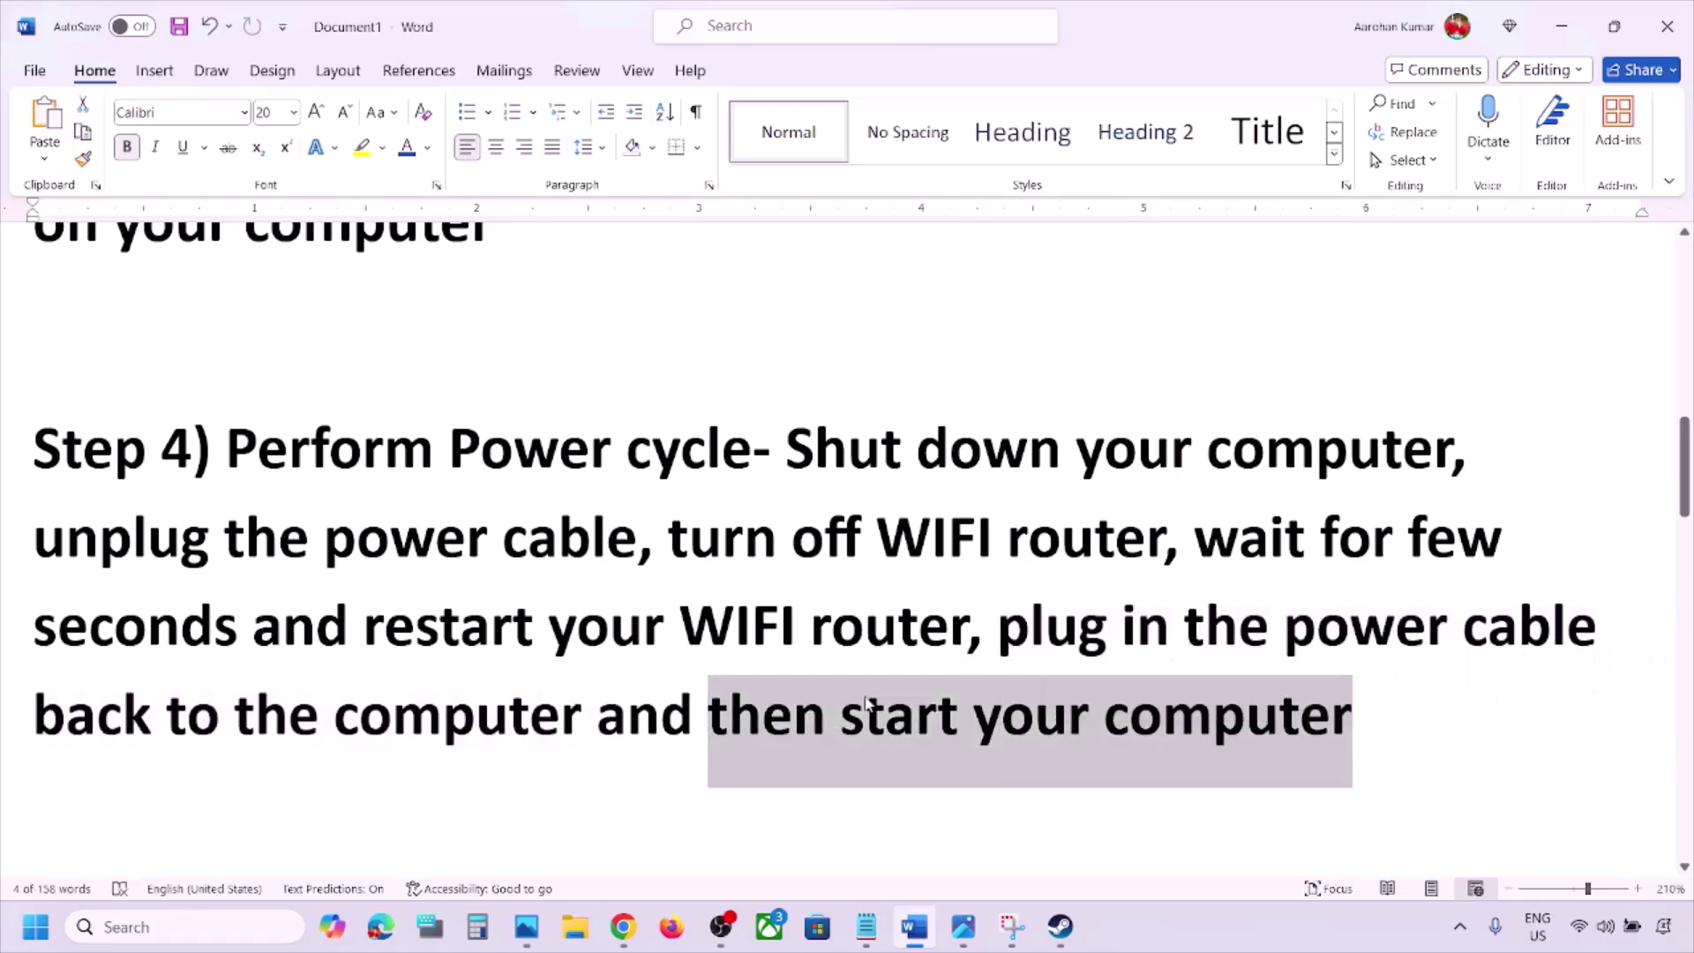
{"action": "left_click", "coordinate": [515, 652]}
Step: Go to Step 5 of the notes and launch Command Prompt as administrator
{"action": "scroll", "coordinate": [515, 653], "scroll_direction": "down", "scroll_amount": 5}
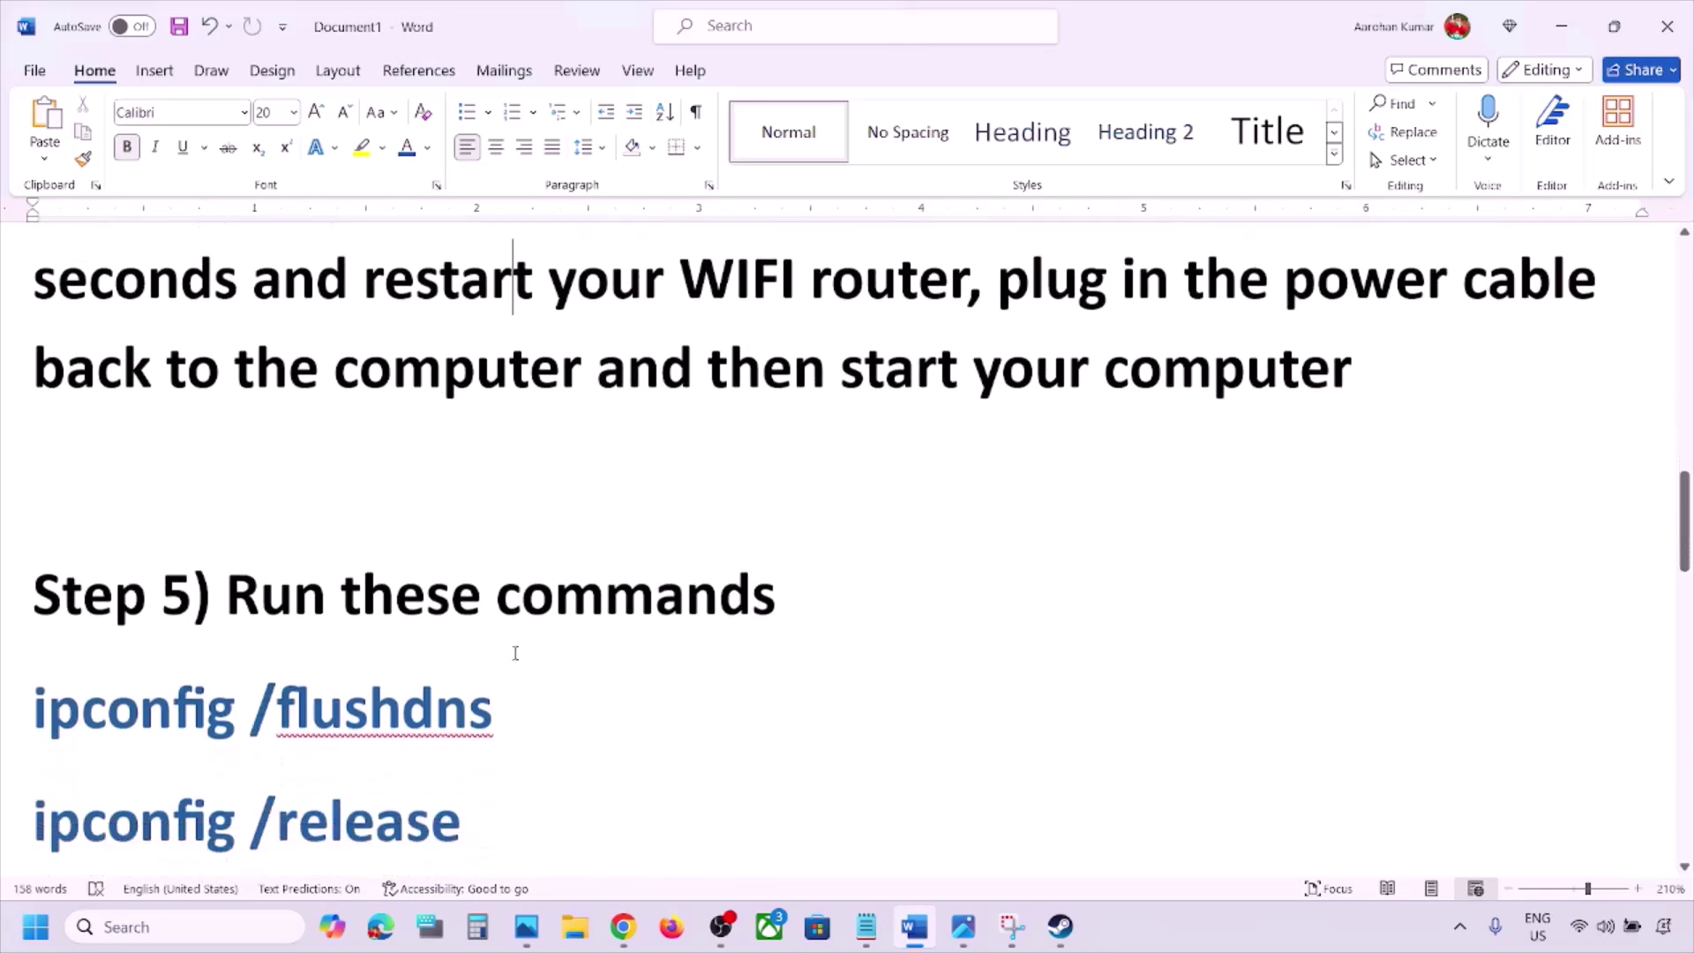
{"action": "scroll", "coordinate": [516, 653], "scroll_direction": "down", "scroll_amount": 1}
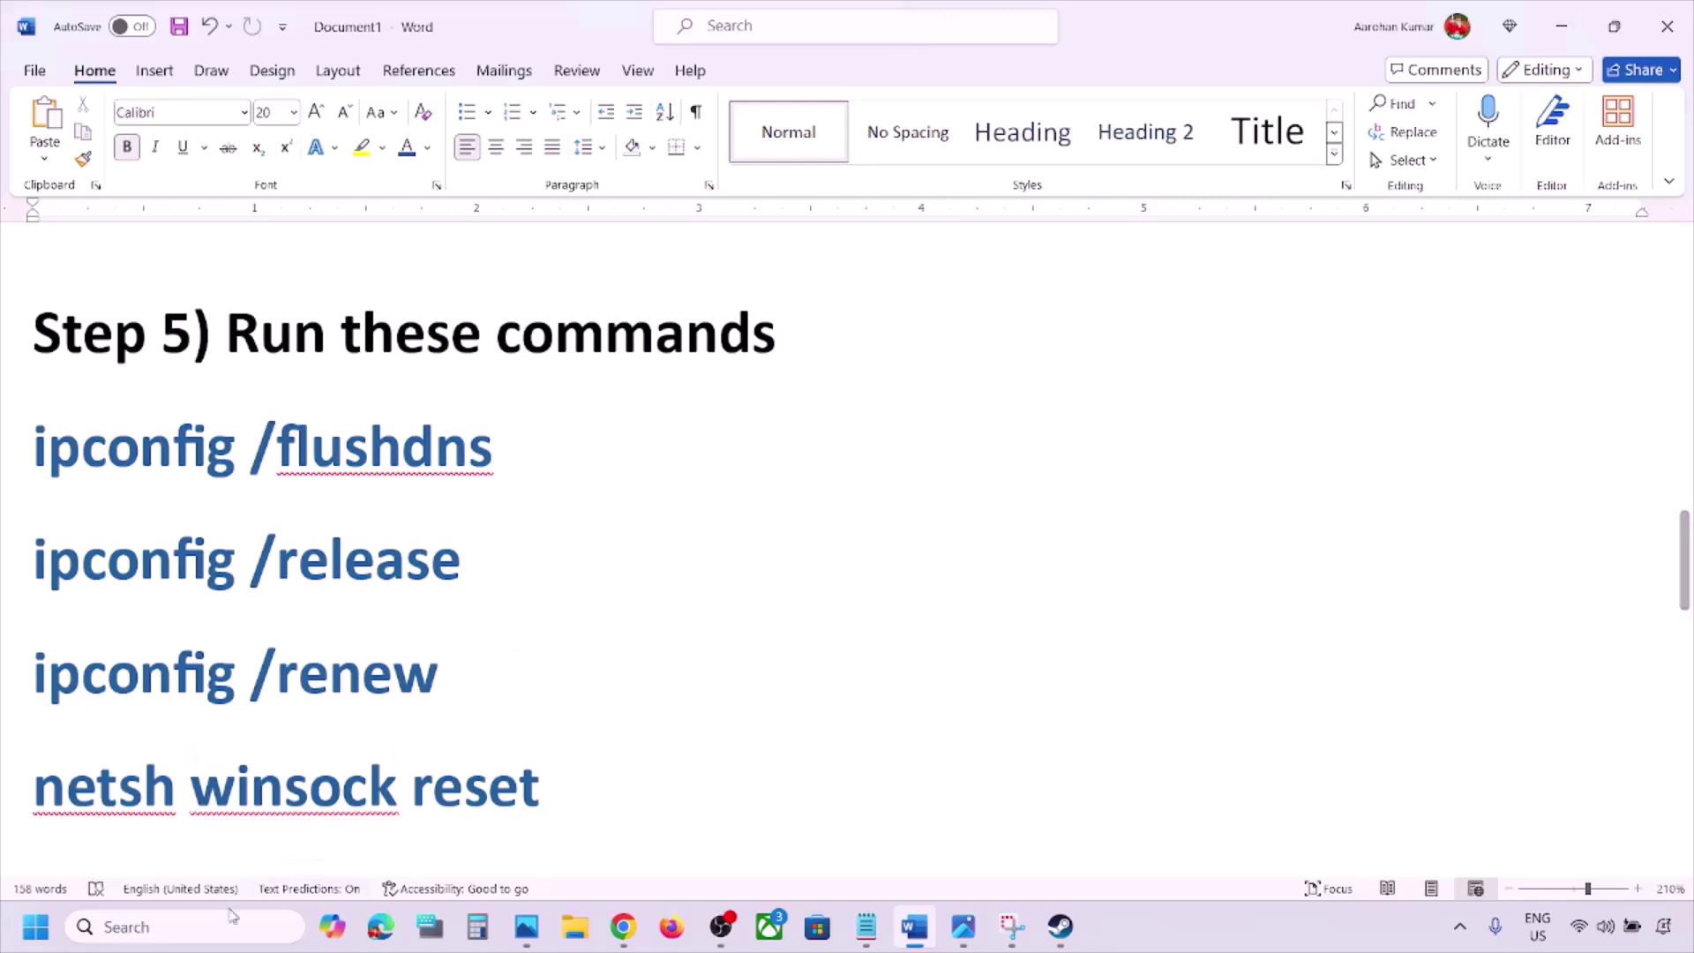
{"action": "left_click", "coordinate": [182, 929]}
{"action": "type", "text": "cmd"}
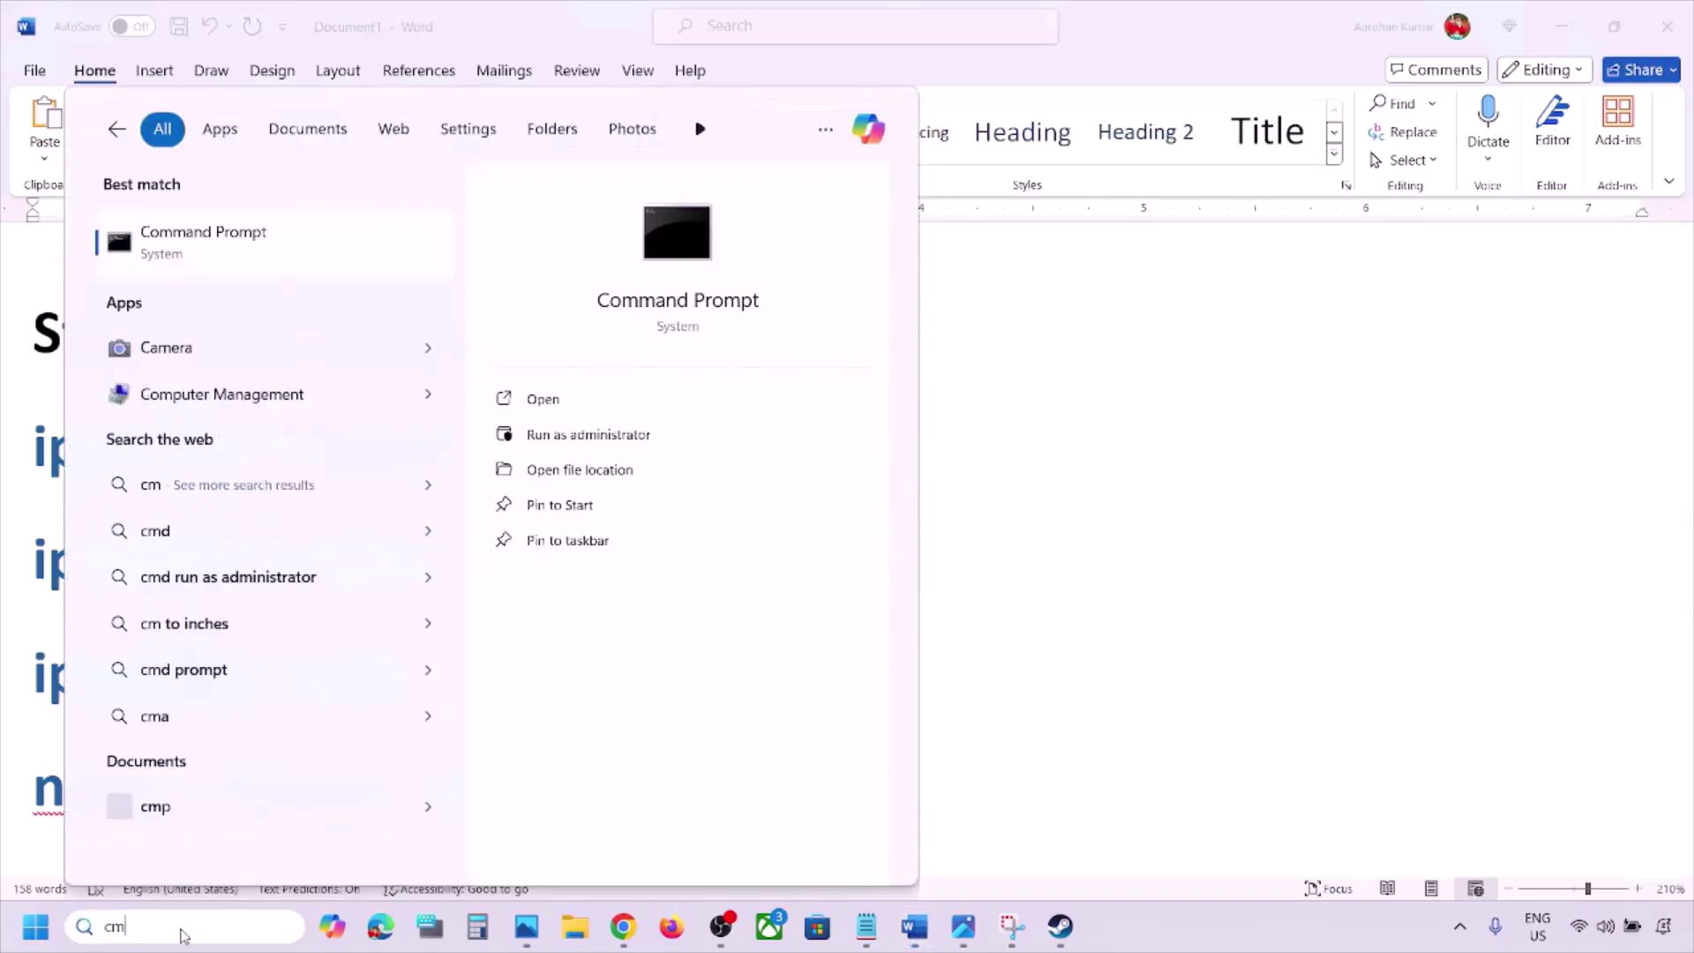
{"action": "right_click", "coordinate": [215, 259]}
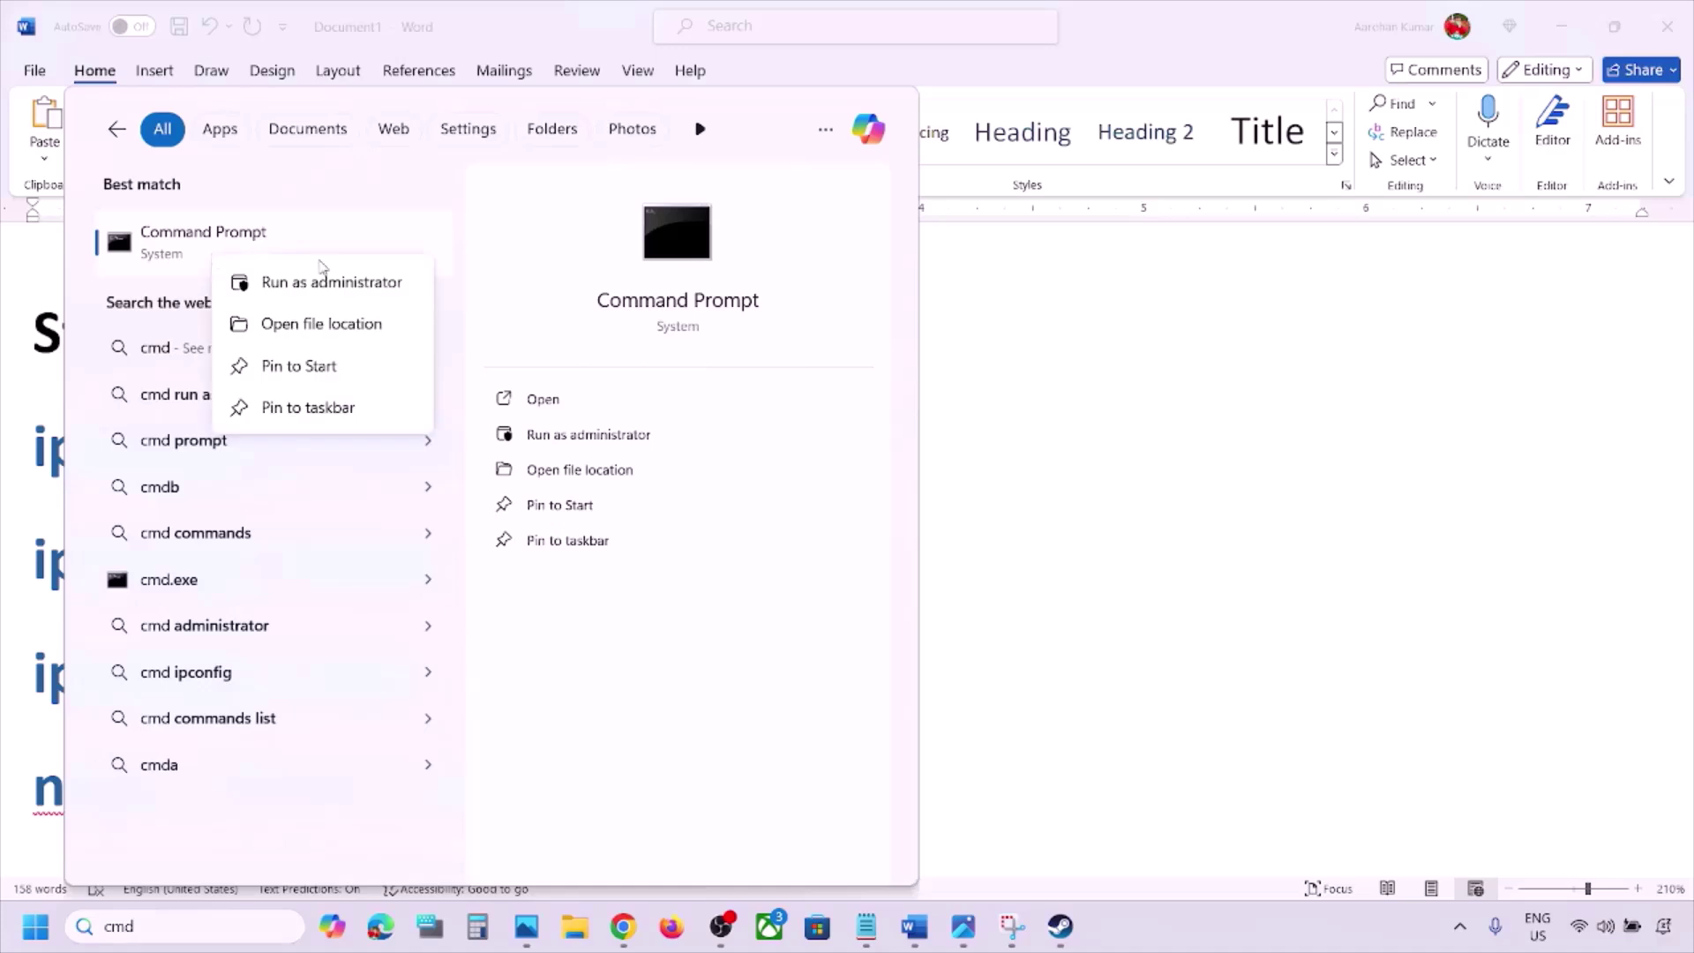
{"action": "left_click", "coordinate": [362, 284]}
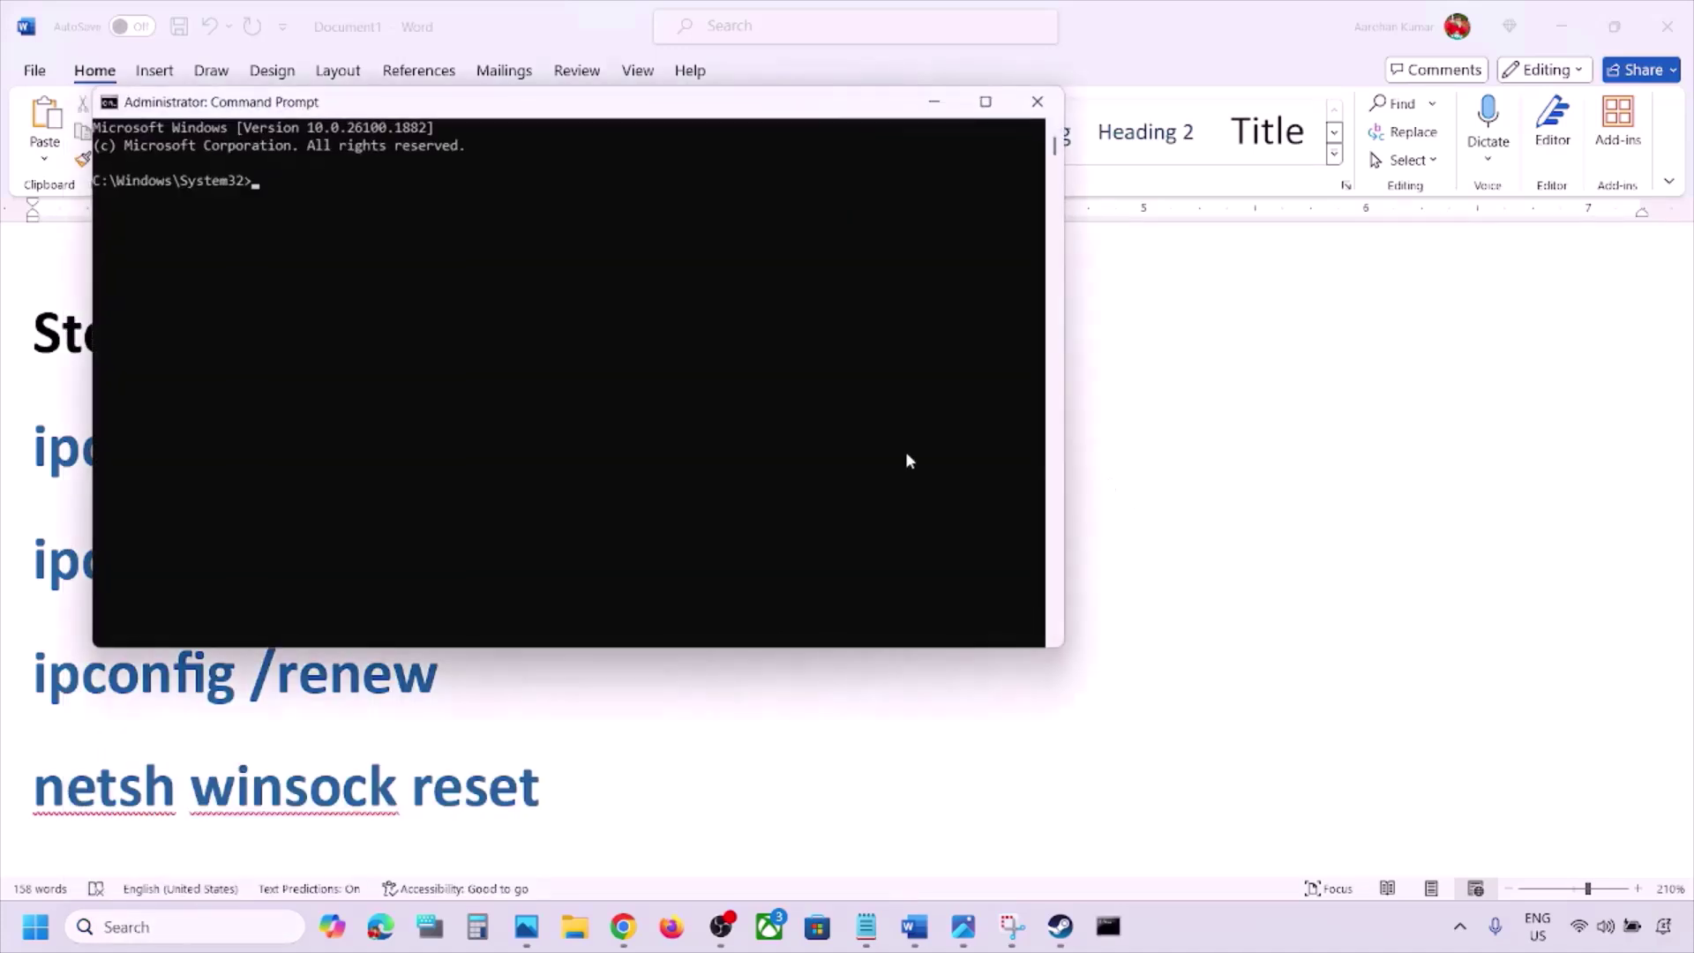
Step: Copy "ipconfig /flushdns" from the Word notes and run it in Command Prompt
{"action": "left_click", "coordinate": [1330, 569]}
{"action": "double_click", "coordinate": [490, 470]}
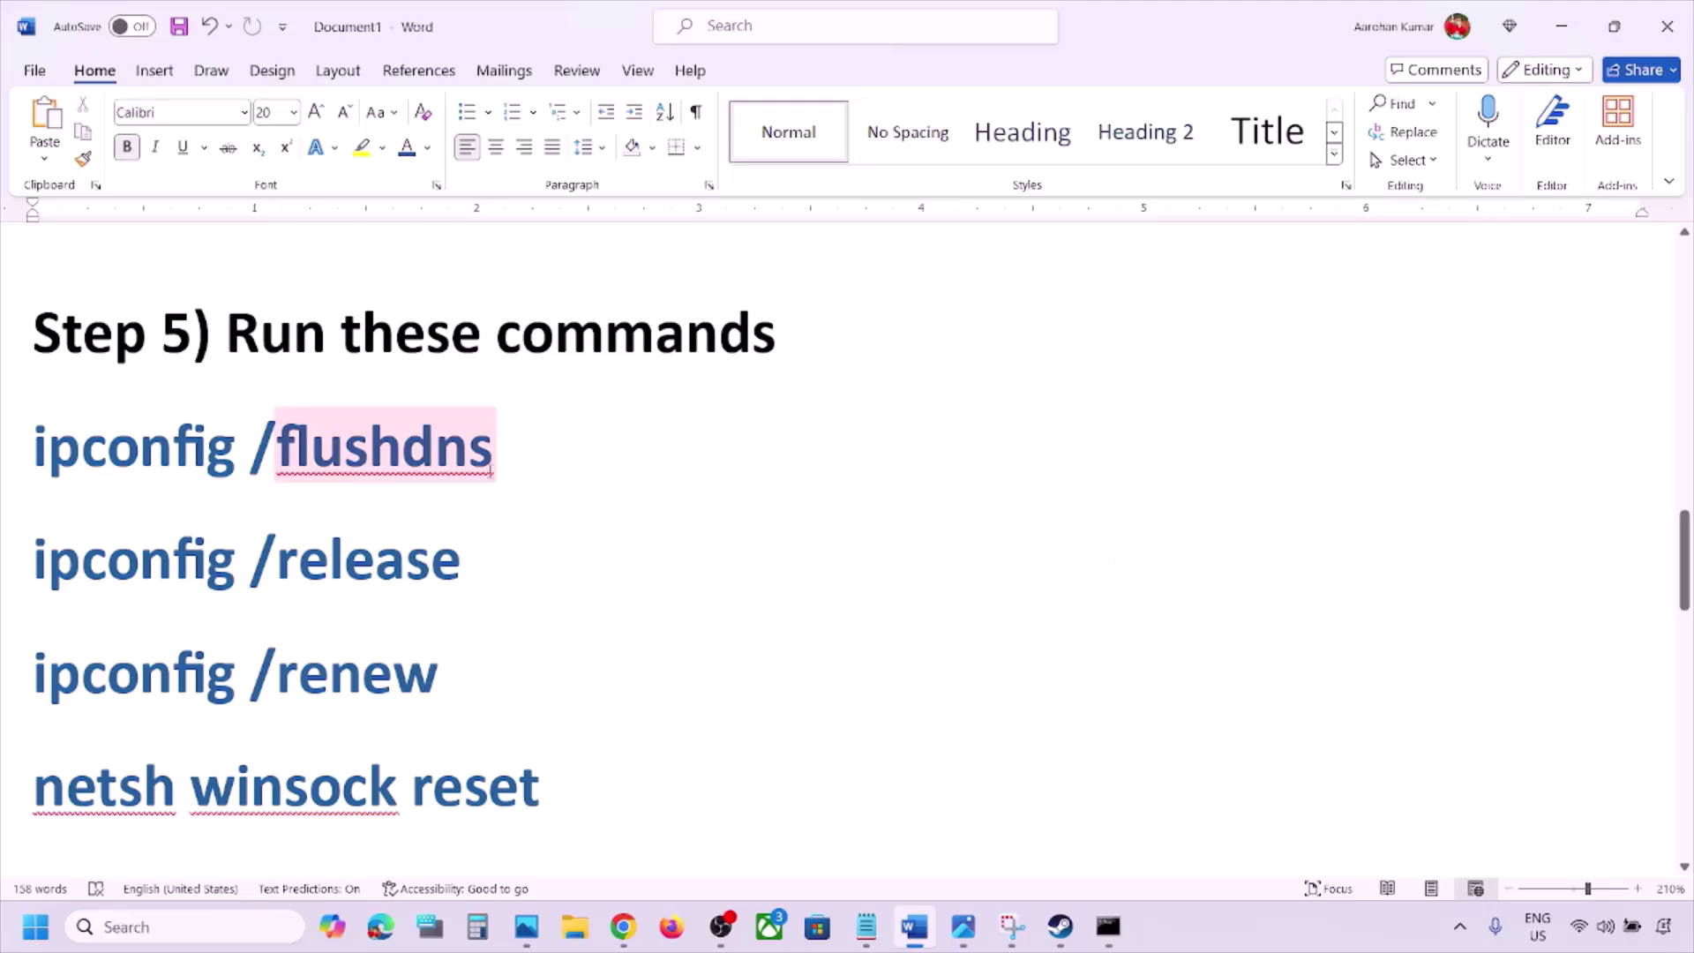
{"action": "triple_click", "coordinate": [515, 448]}
{"action": "right_click", "coordinate": [45, 445]}
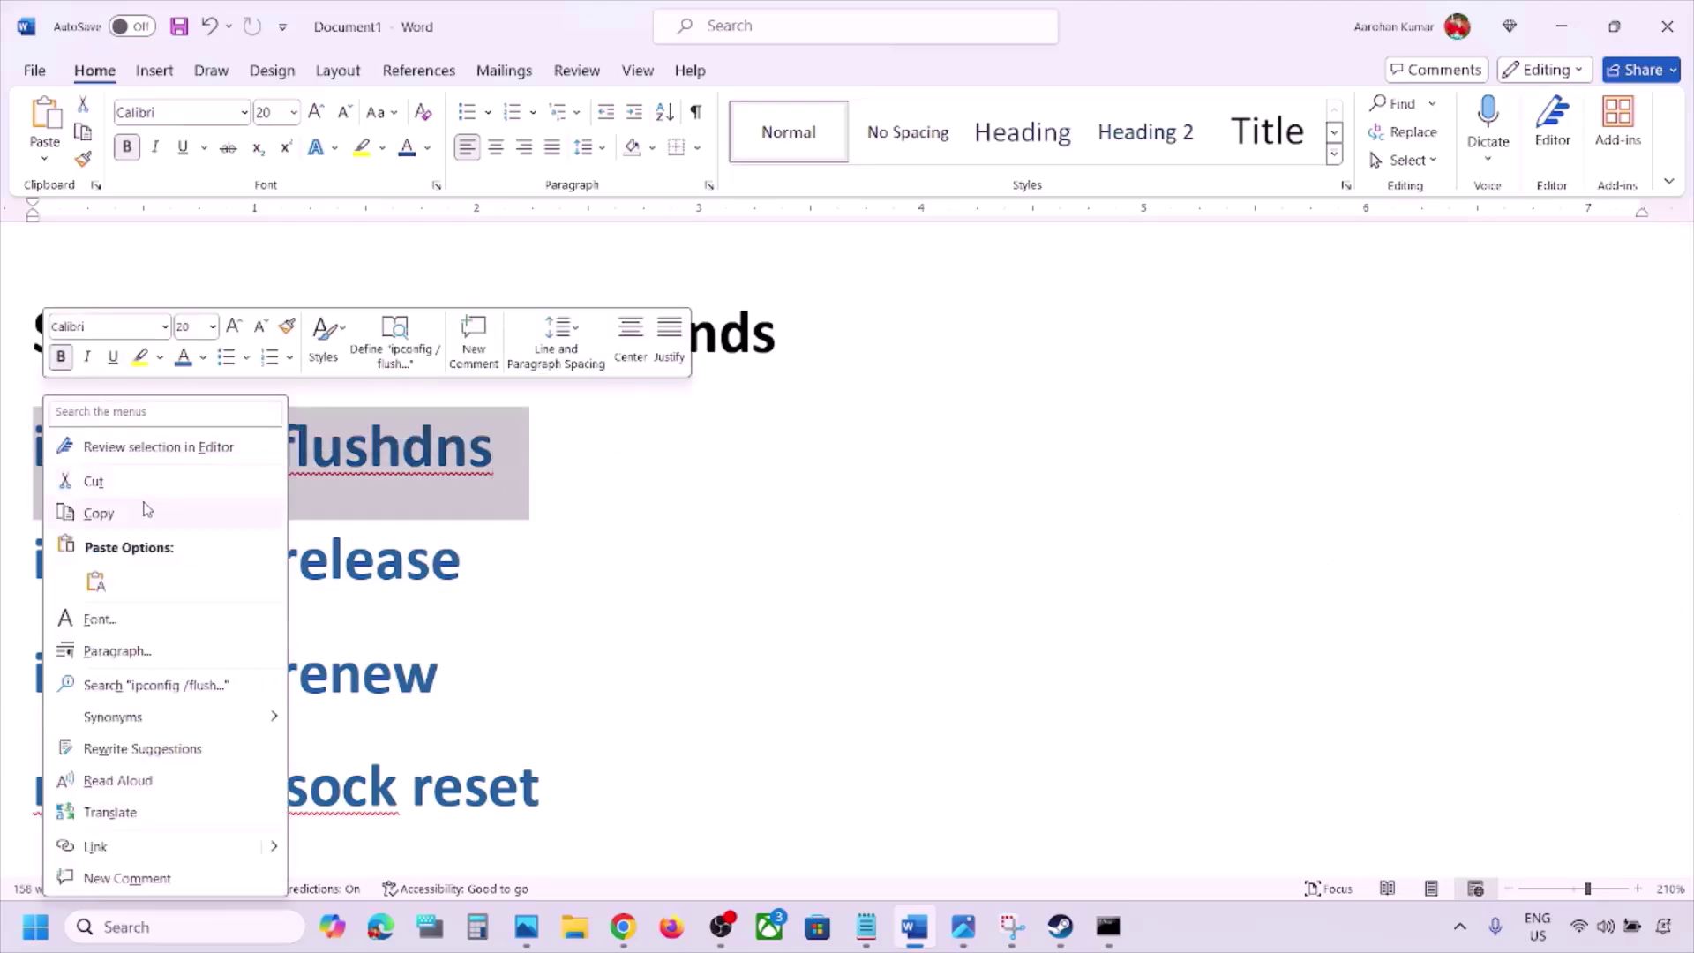
{"action": "left_click", "coordinate": [147, 512]}
{"action": "key", "text": "alt+Tab"}
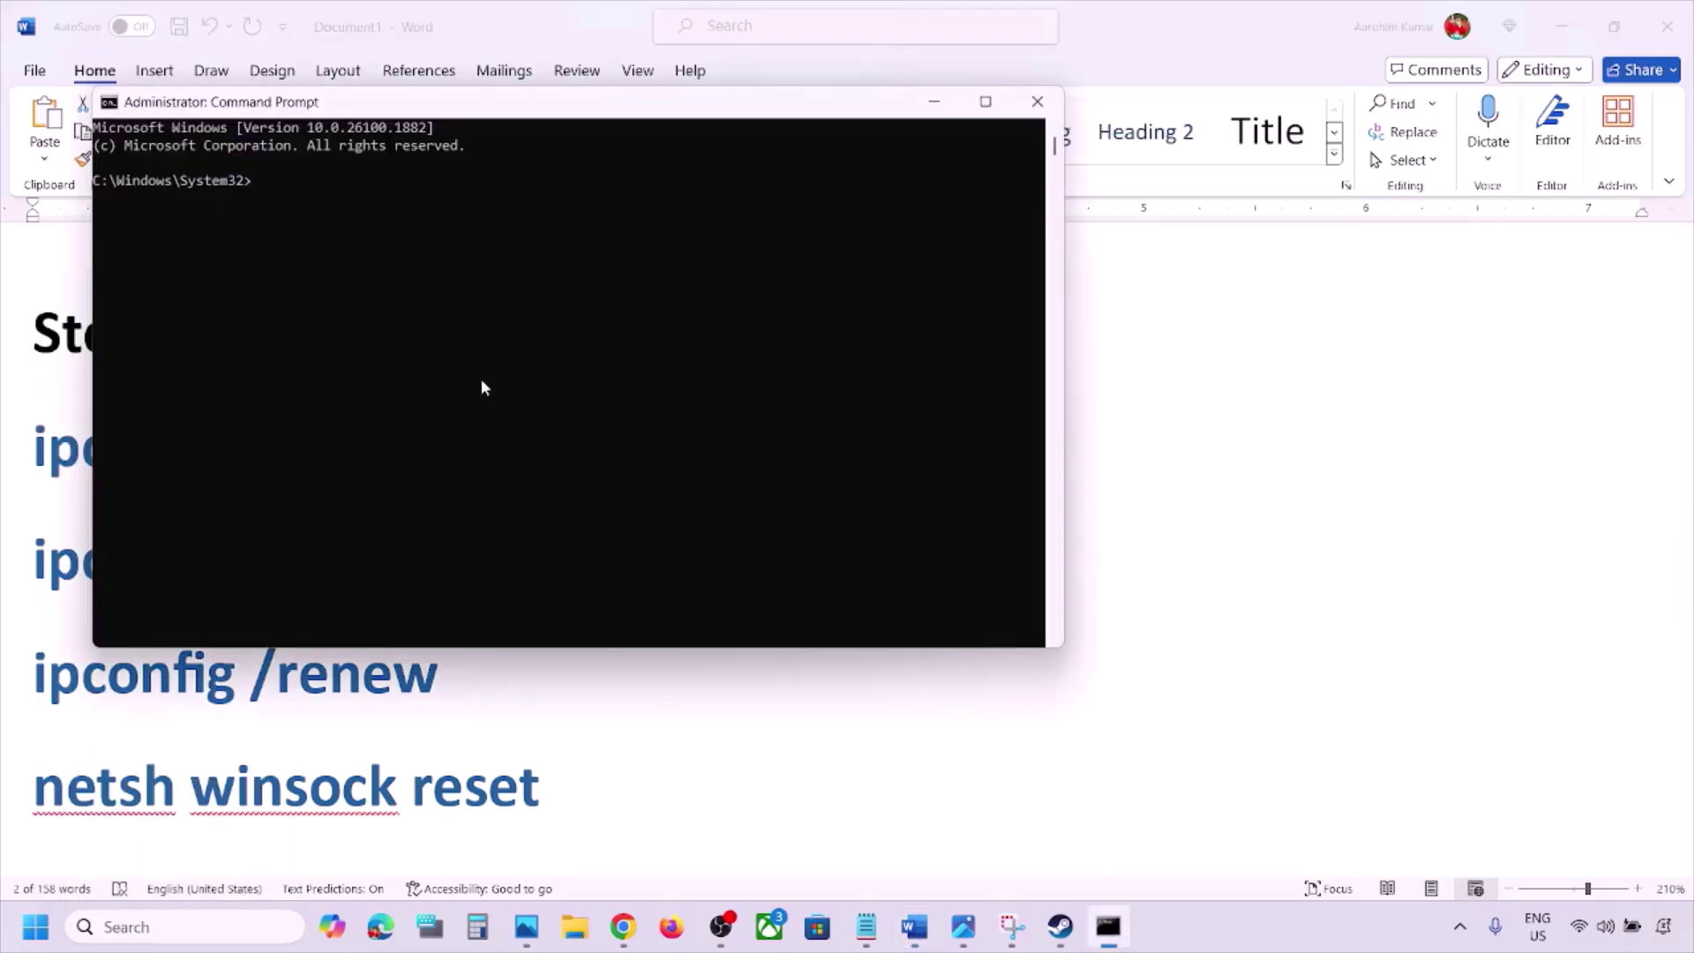
{"action": "key", "text": "ctrl+v"}
{"action": "key", "text": "Return"}
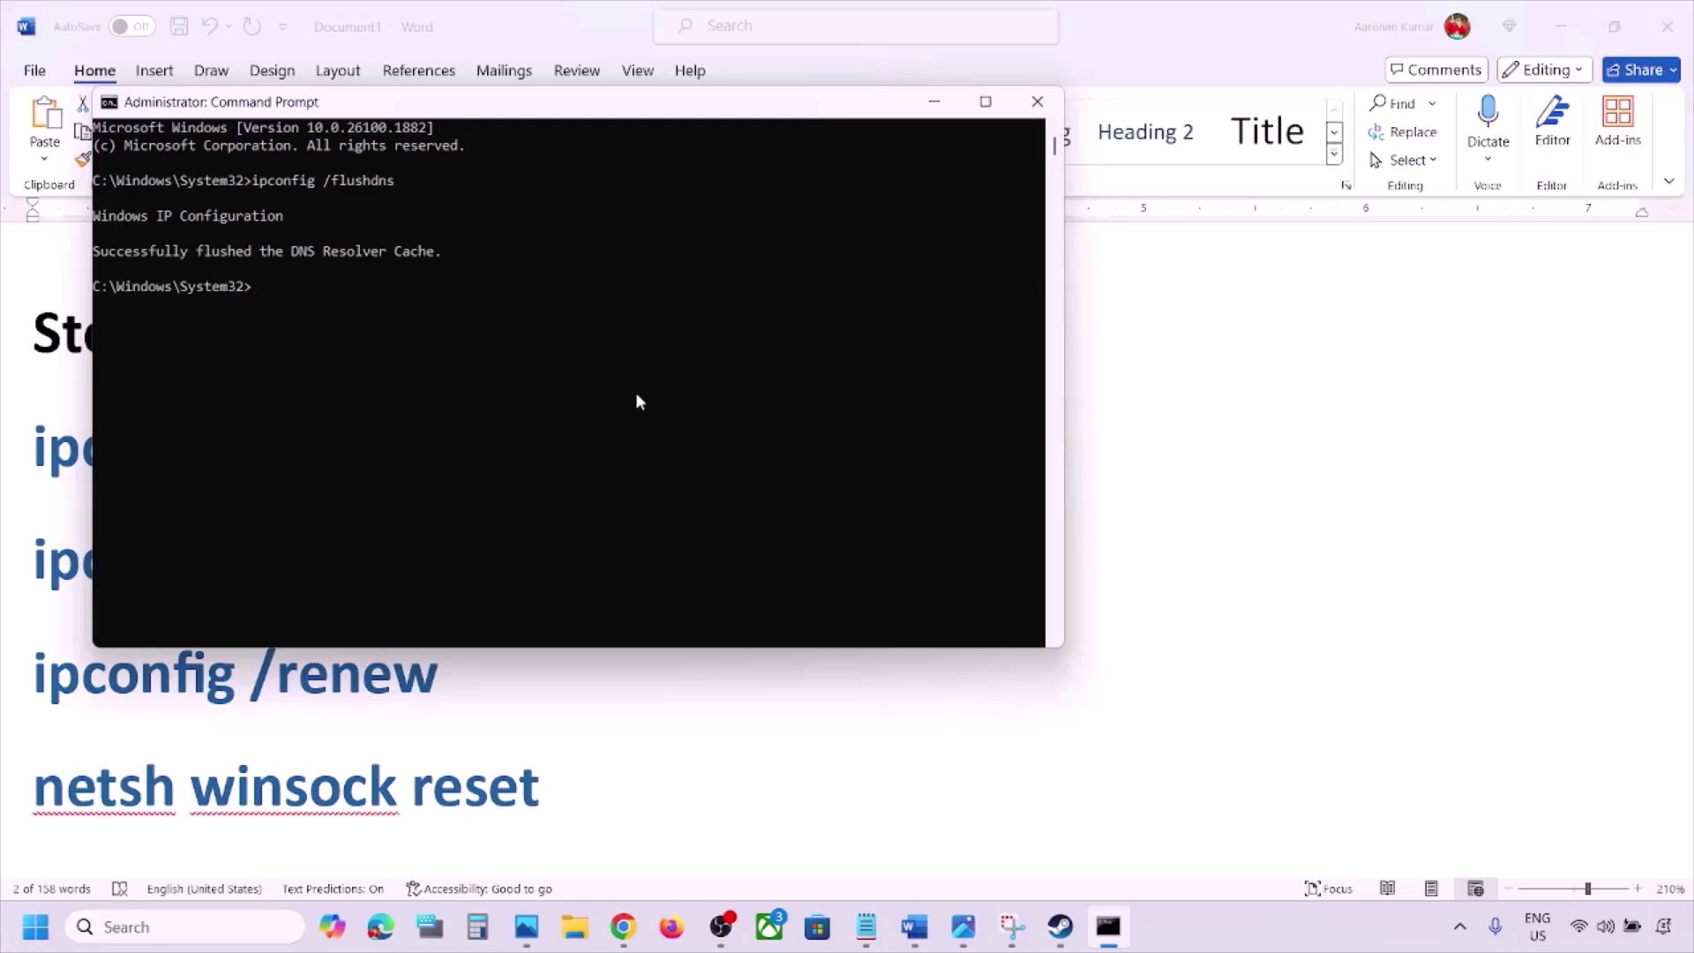
Step: Copy "ipconfig /release" from the Word notes and run it in Command Prompt
{"action": "key", "text": "alt+Tab"}
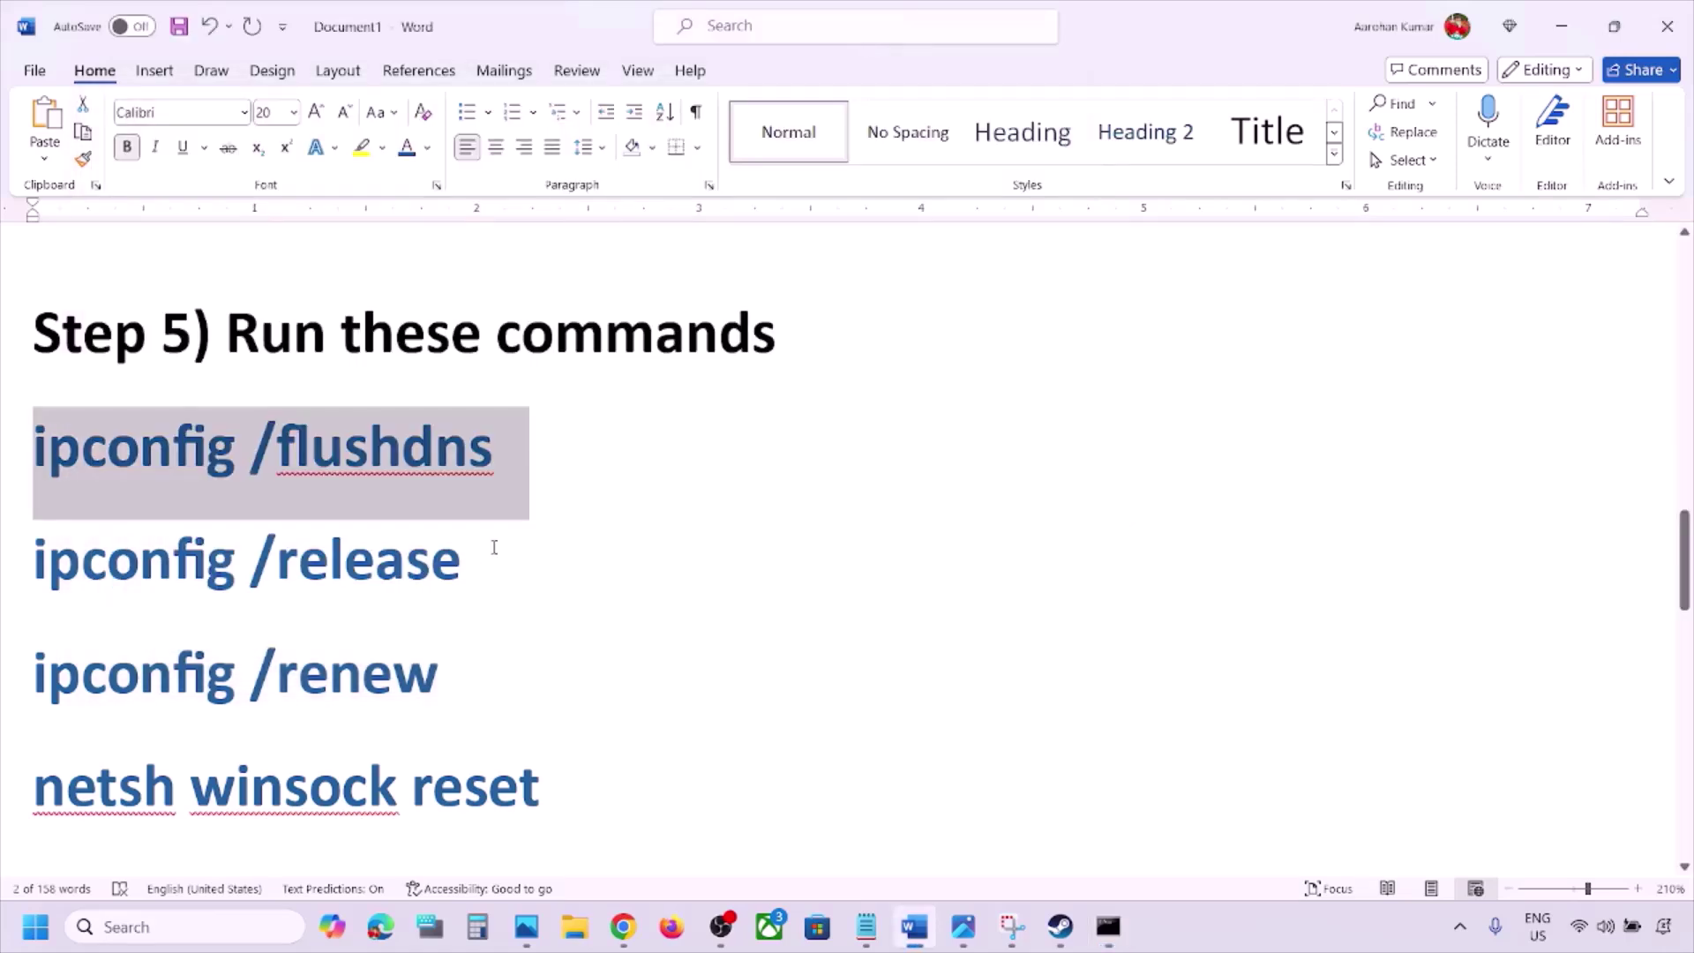
{"action": "left_click_drag", "start_coordinate": [494, 547], "coordinate": [35, 561]}
{"action": "right_click", "coordinate": [101, 570]}
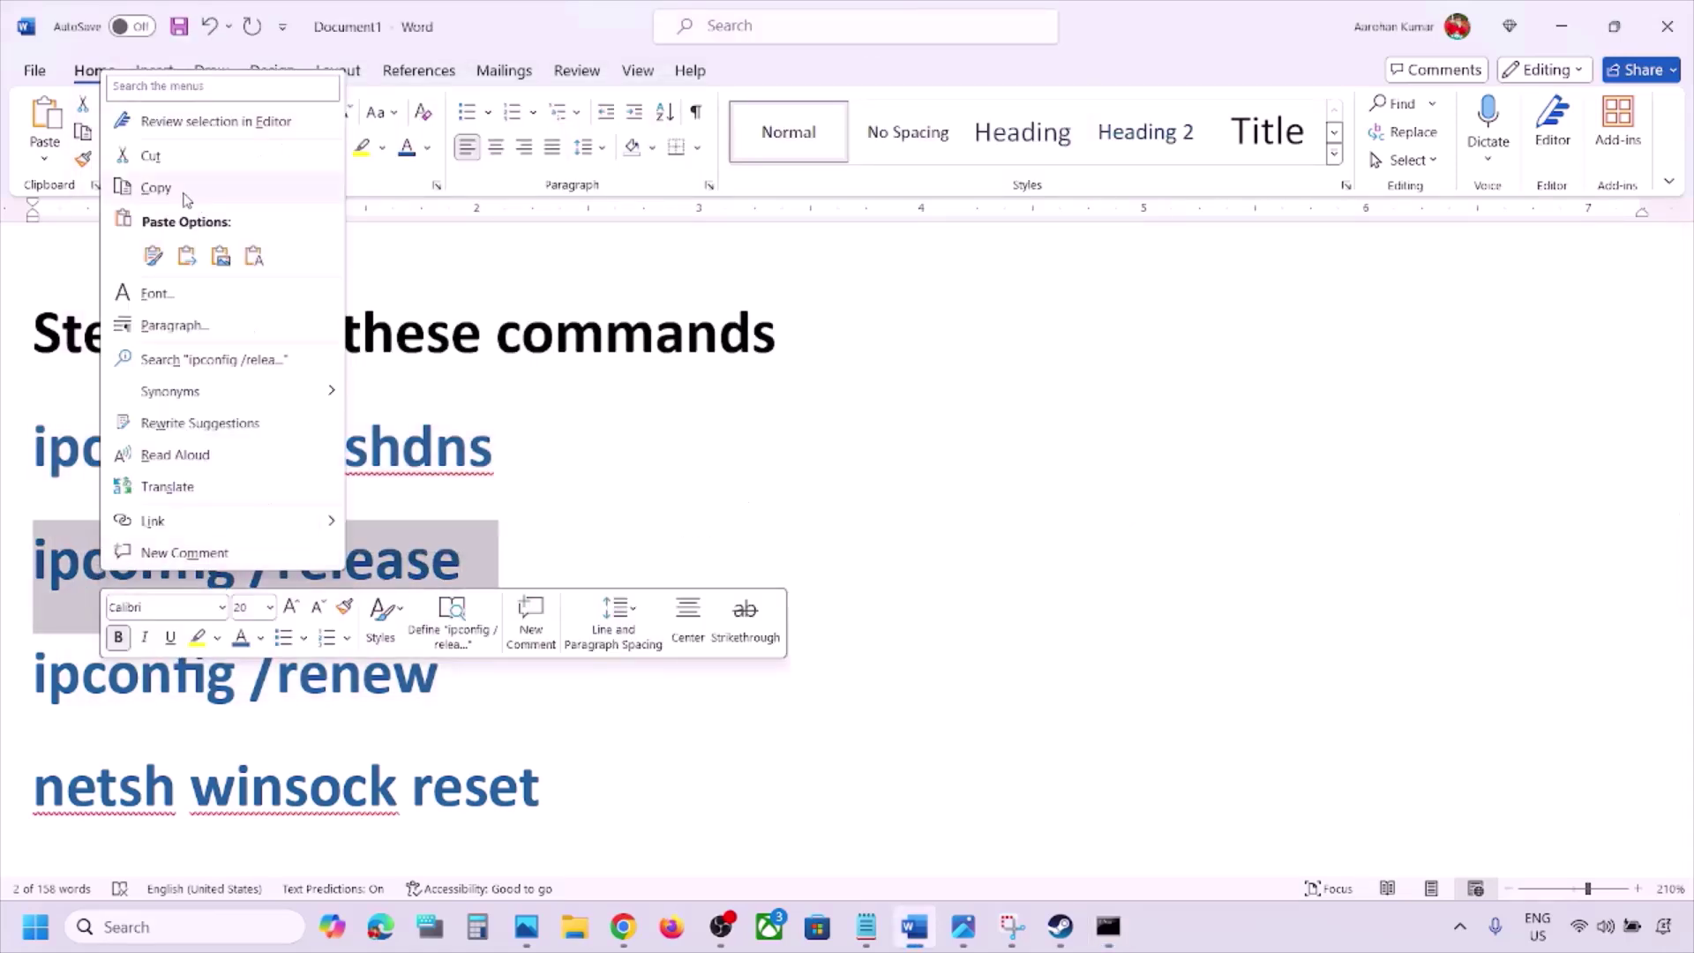
{"action": "left_click", "coordinate": [156, 188]}
{"action": "left_click", "coordinate": [1108, 927]}
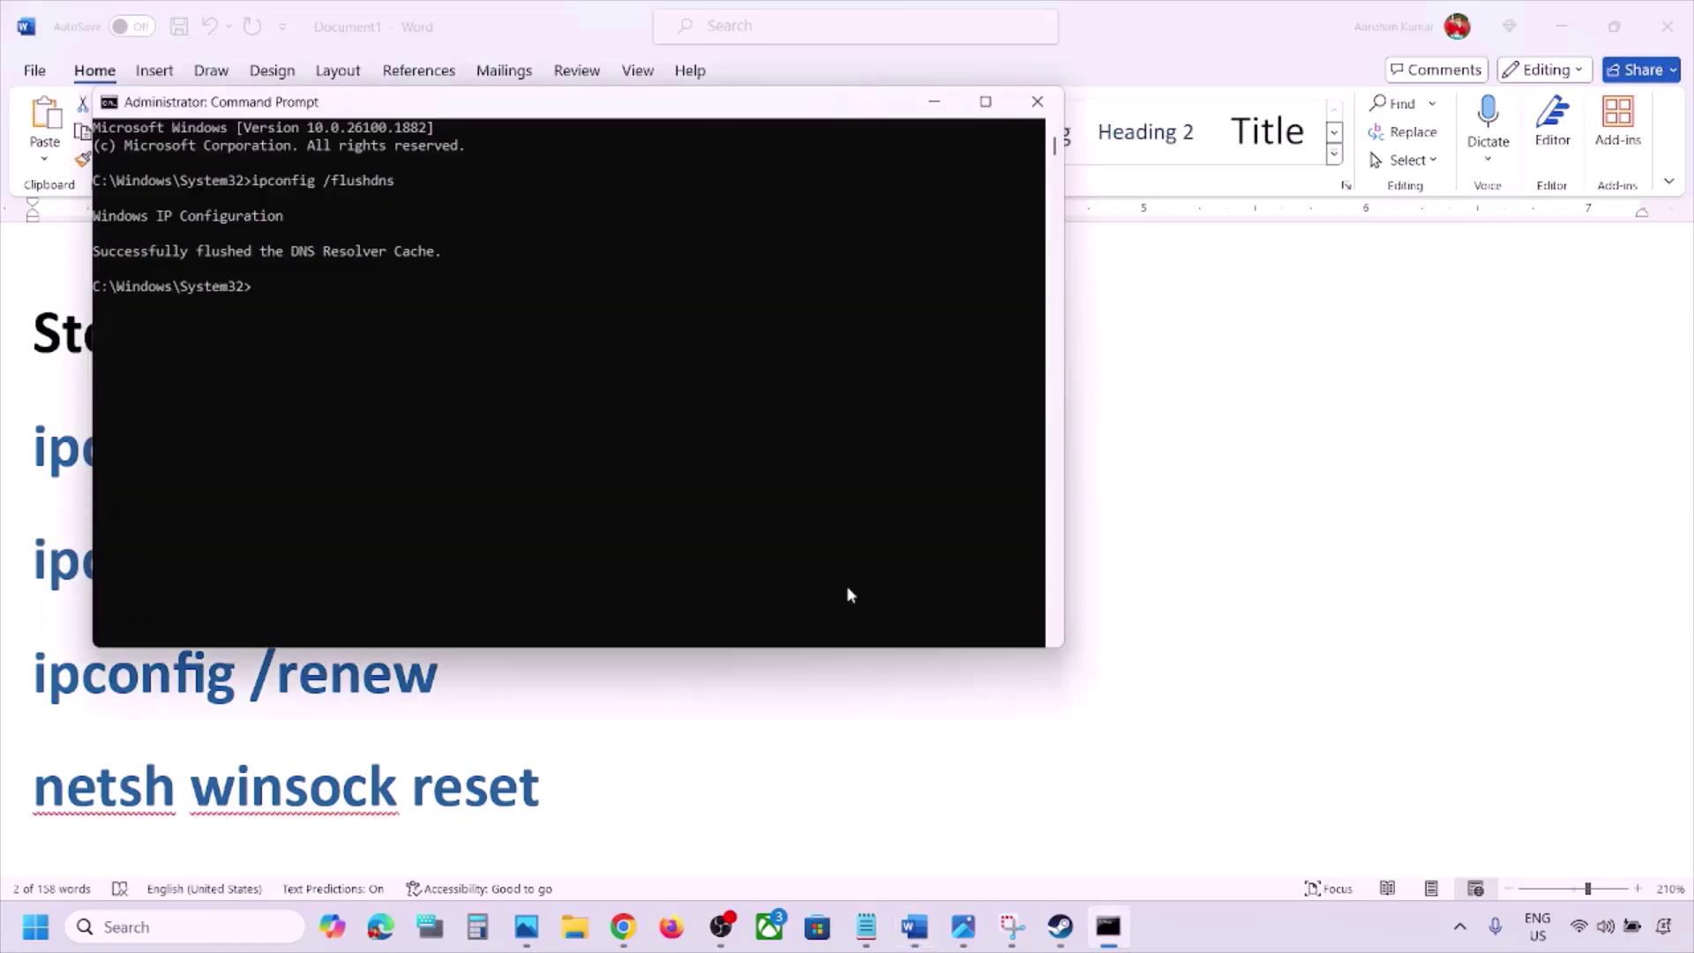
{"action": "key", "text": "ctrl+v"}
{"action": "key", "text": "Return"}
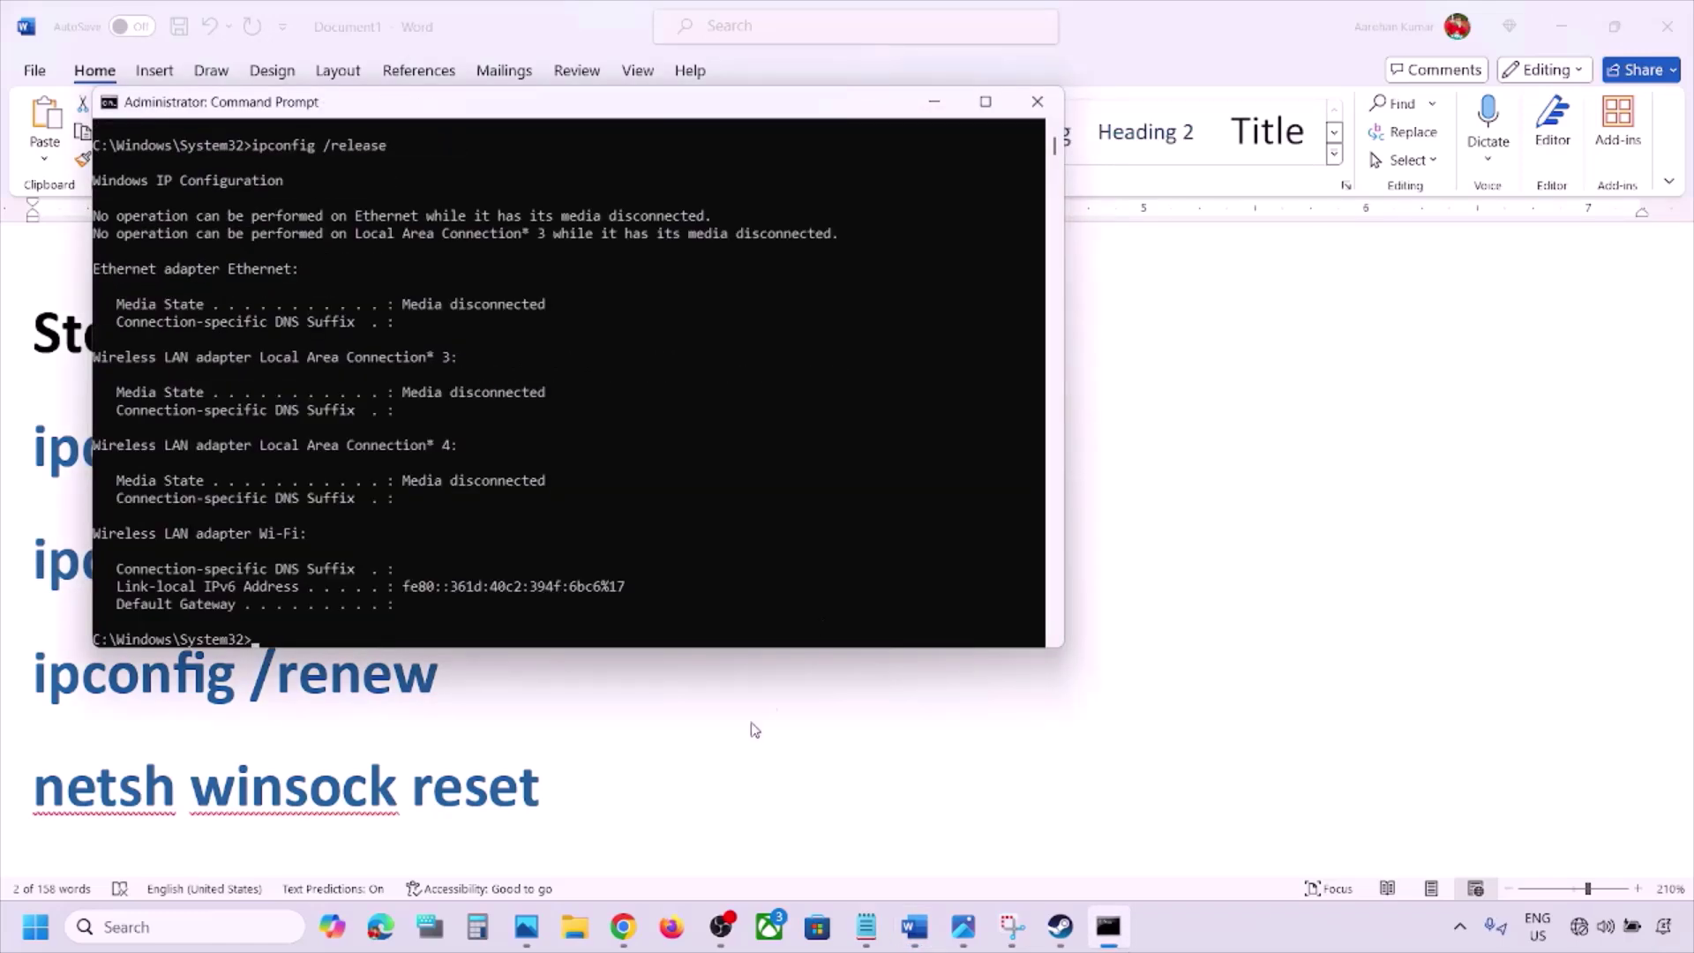
Step: Copy "ipconfig /renew" from the Word notes and run it in Command Prompt
{"action": "key", "text": "alt+Tab"}
{"action": "scroll", "coordinate": [561, 685], "scroll_direction": "down", "scroll_amount": 4}
{"action": "scroll", "coordinate": [561, 685], "scroll_direction": "up", "scroll_amount": 1}
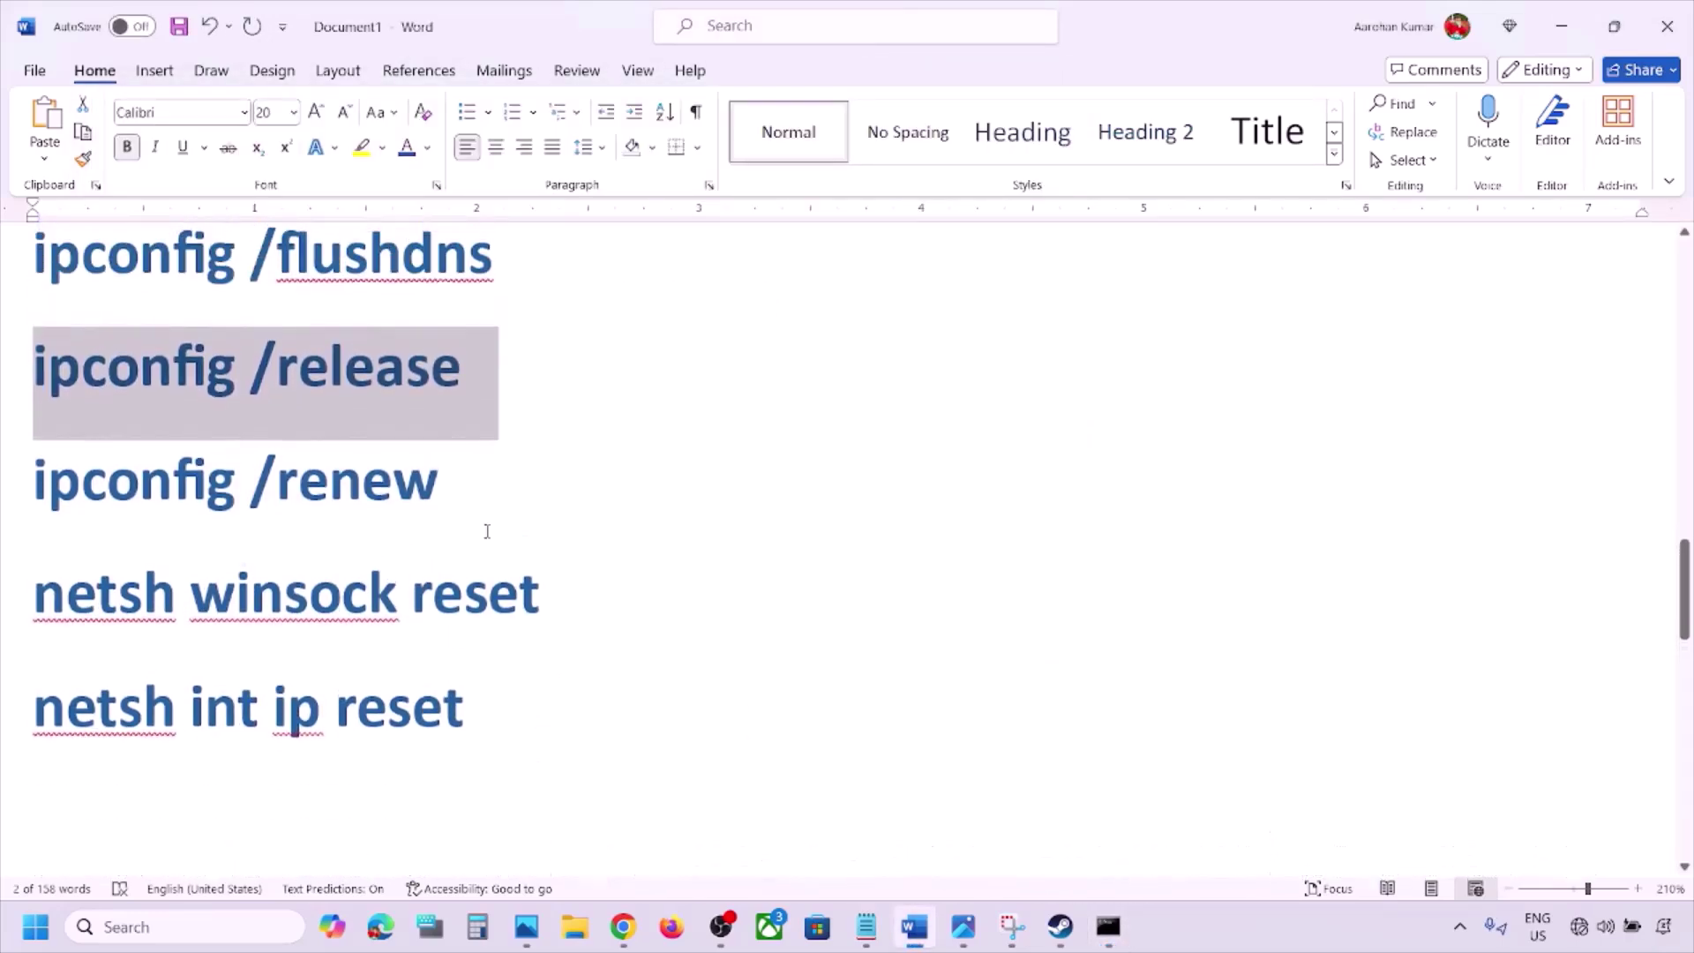
{"action": "left_click_drag", "start_coordinate": [458, 480], "coordinate": [146, 483]}
{"action": "key", "text": "ctrl+c"}
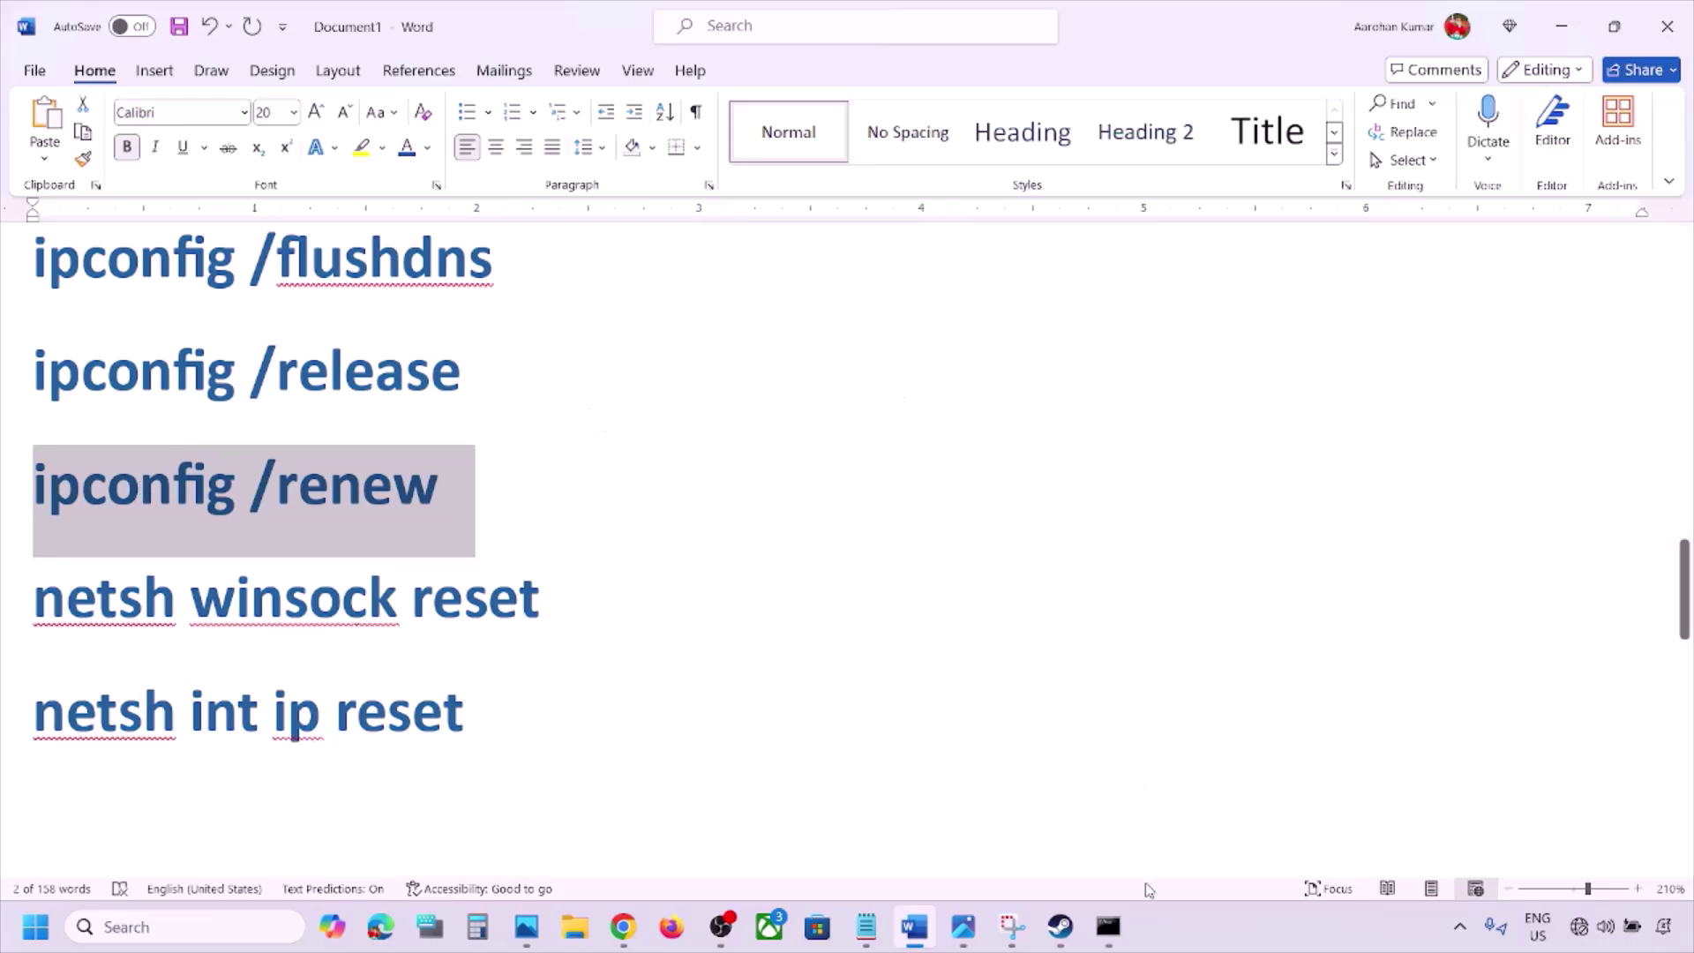
{"action": "key", "text": "alt+Tab"}
{"action": "key", "text": "ctrl+v"}
{"action": "key", "text": "Return"}
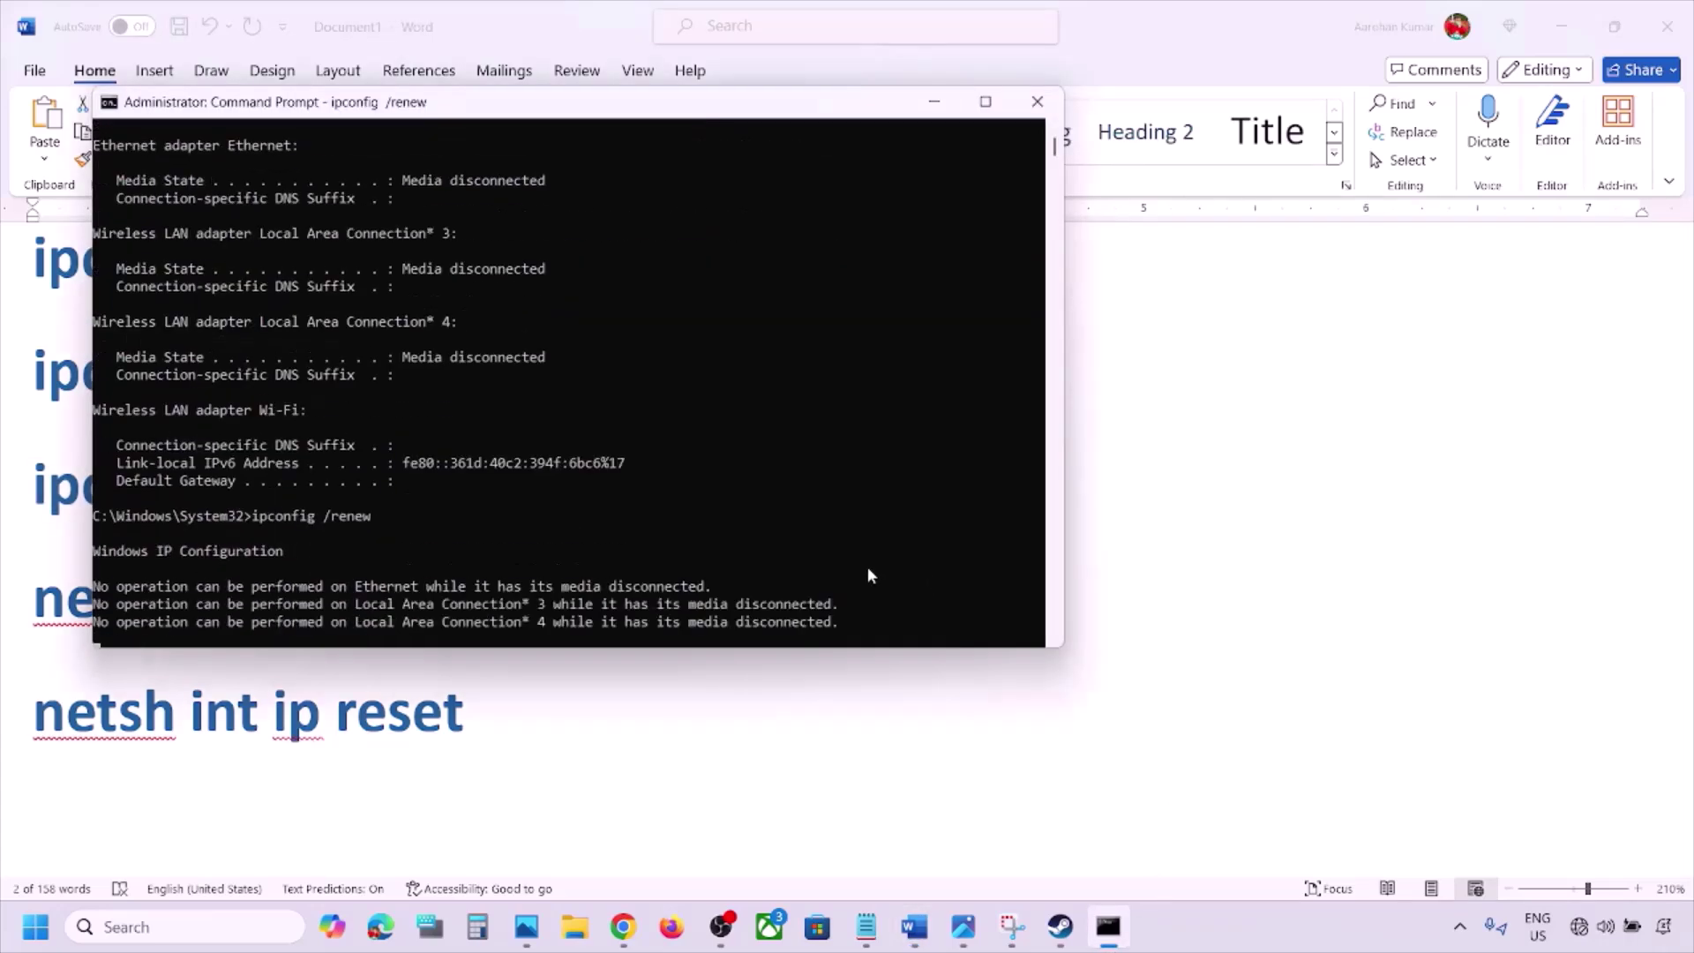
Step: Copy "netsh winsock reset" from the Word notes and run it in Command Prompt
{"action": "key", "text": "alt+Tab"}
{"action": "left_click_drag", "start_coordinate": [563, 596], "coordinate": [72, 627]}
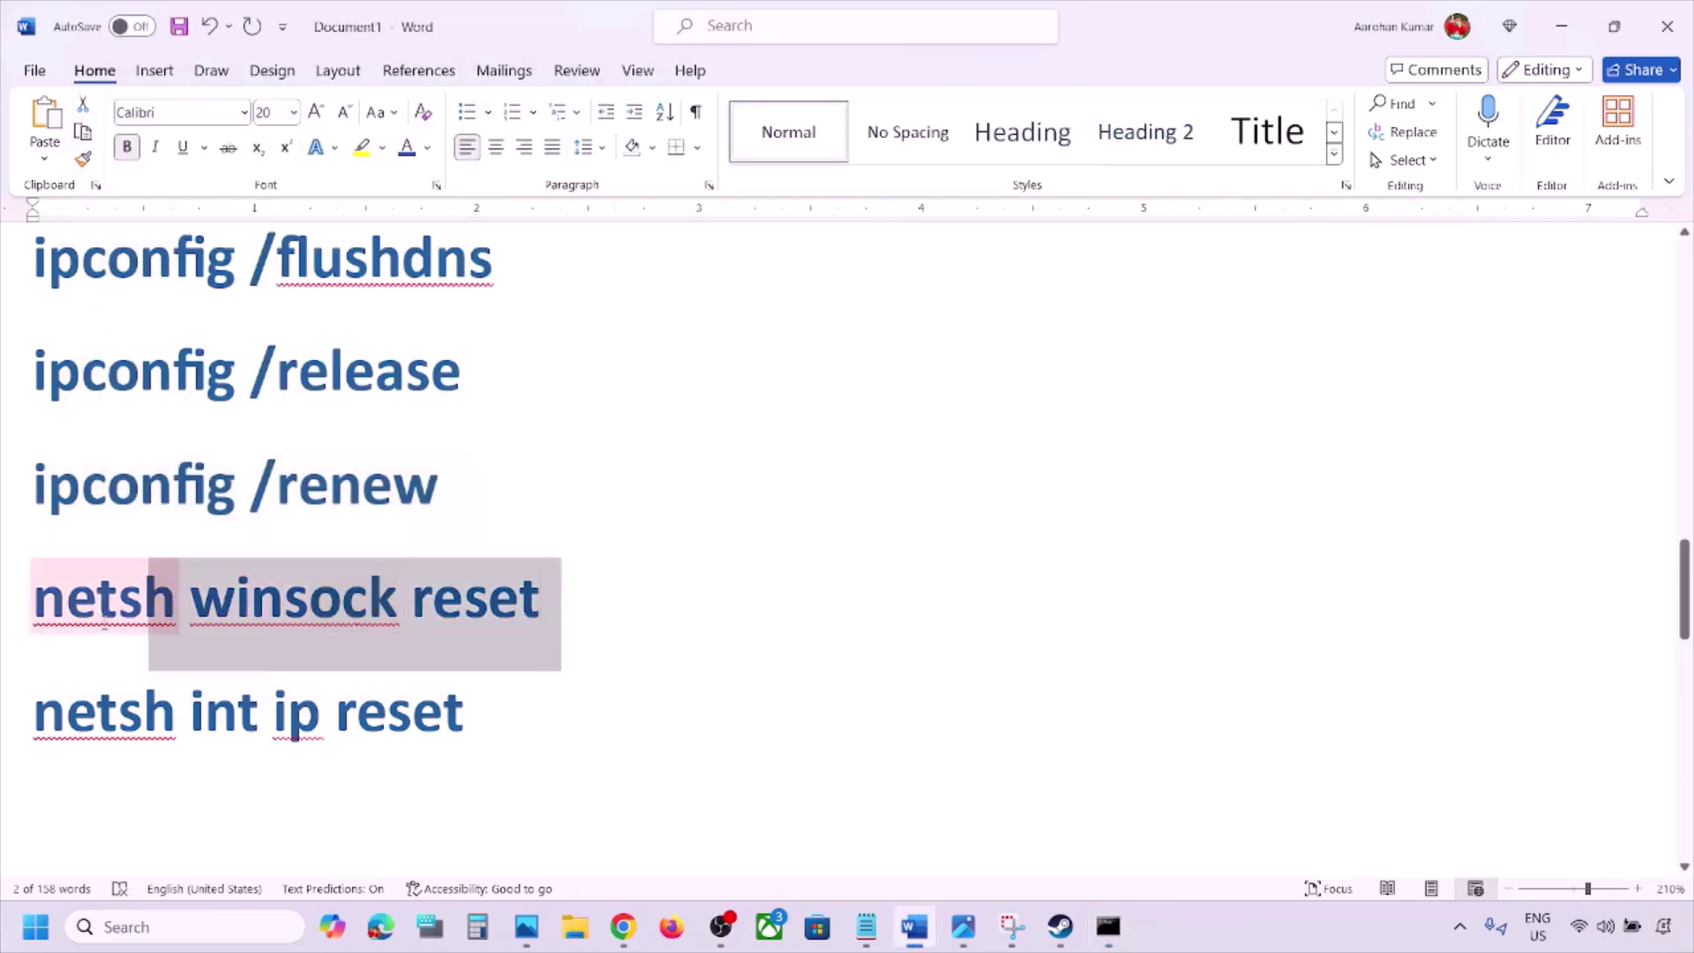
{"action": "left_click", "coordinate": [1110, 944]}
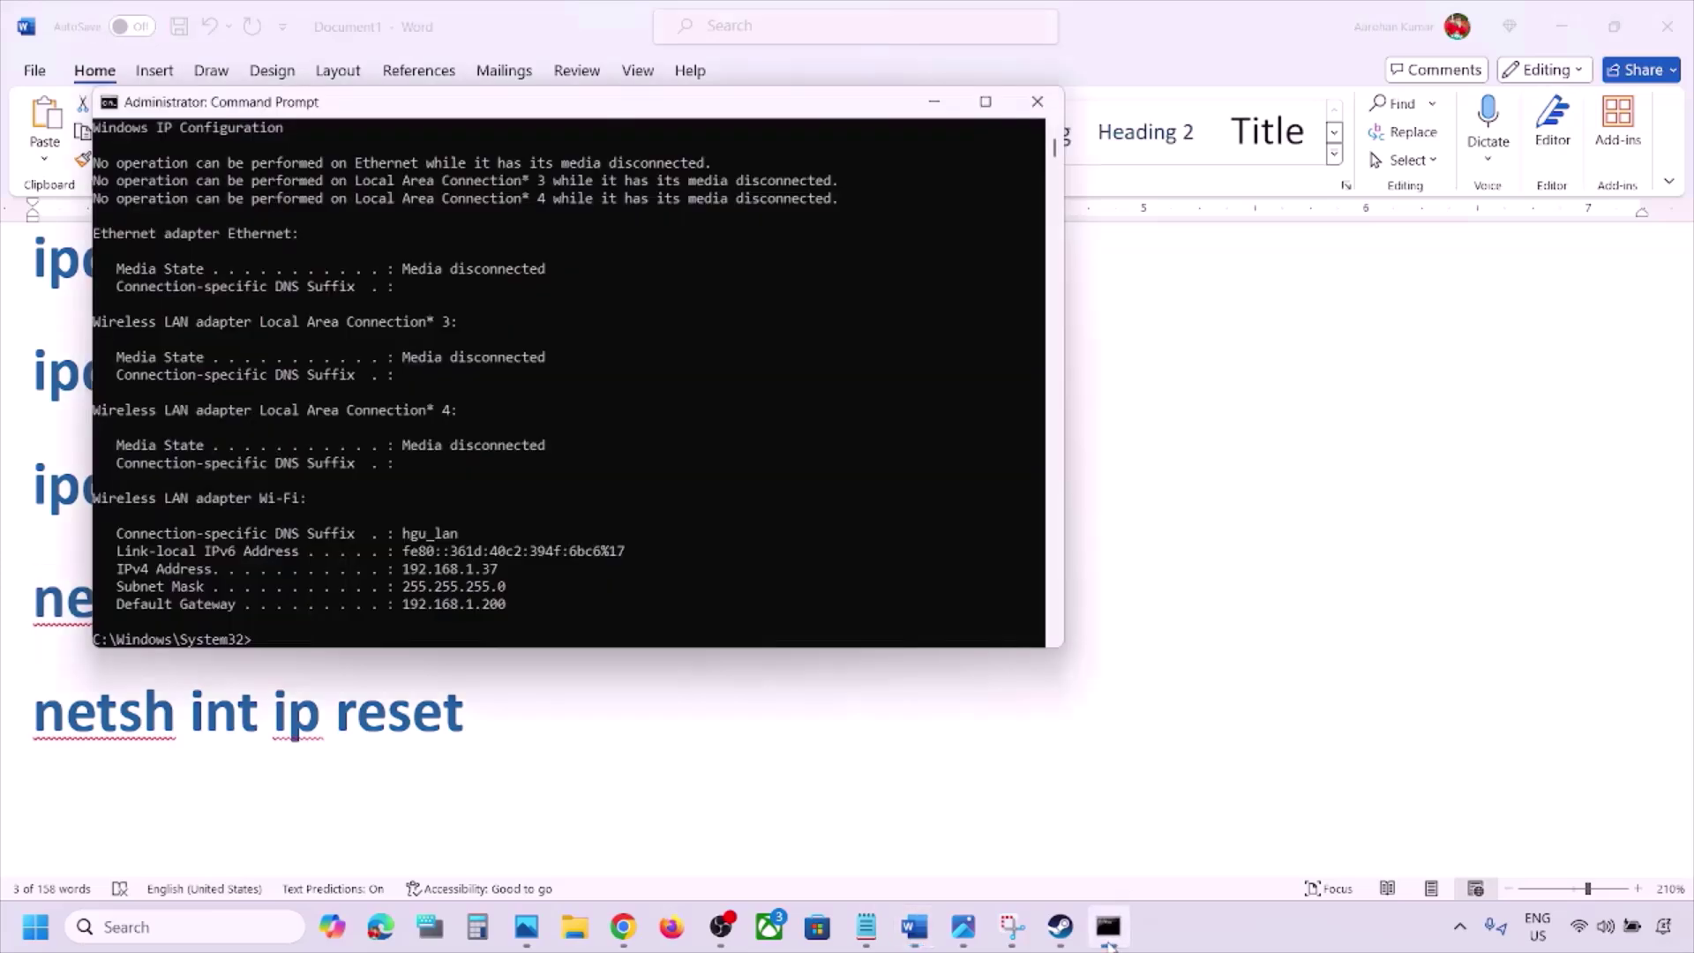
{"action": "key", "text": "ctrl+v"}
{"action": "key", "text": "Return"}
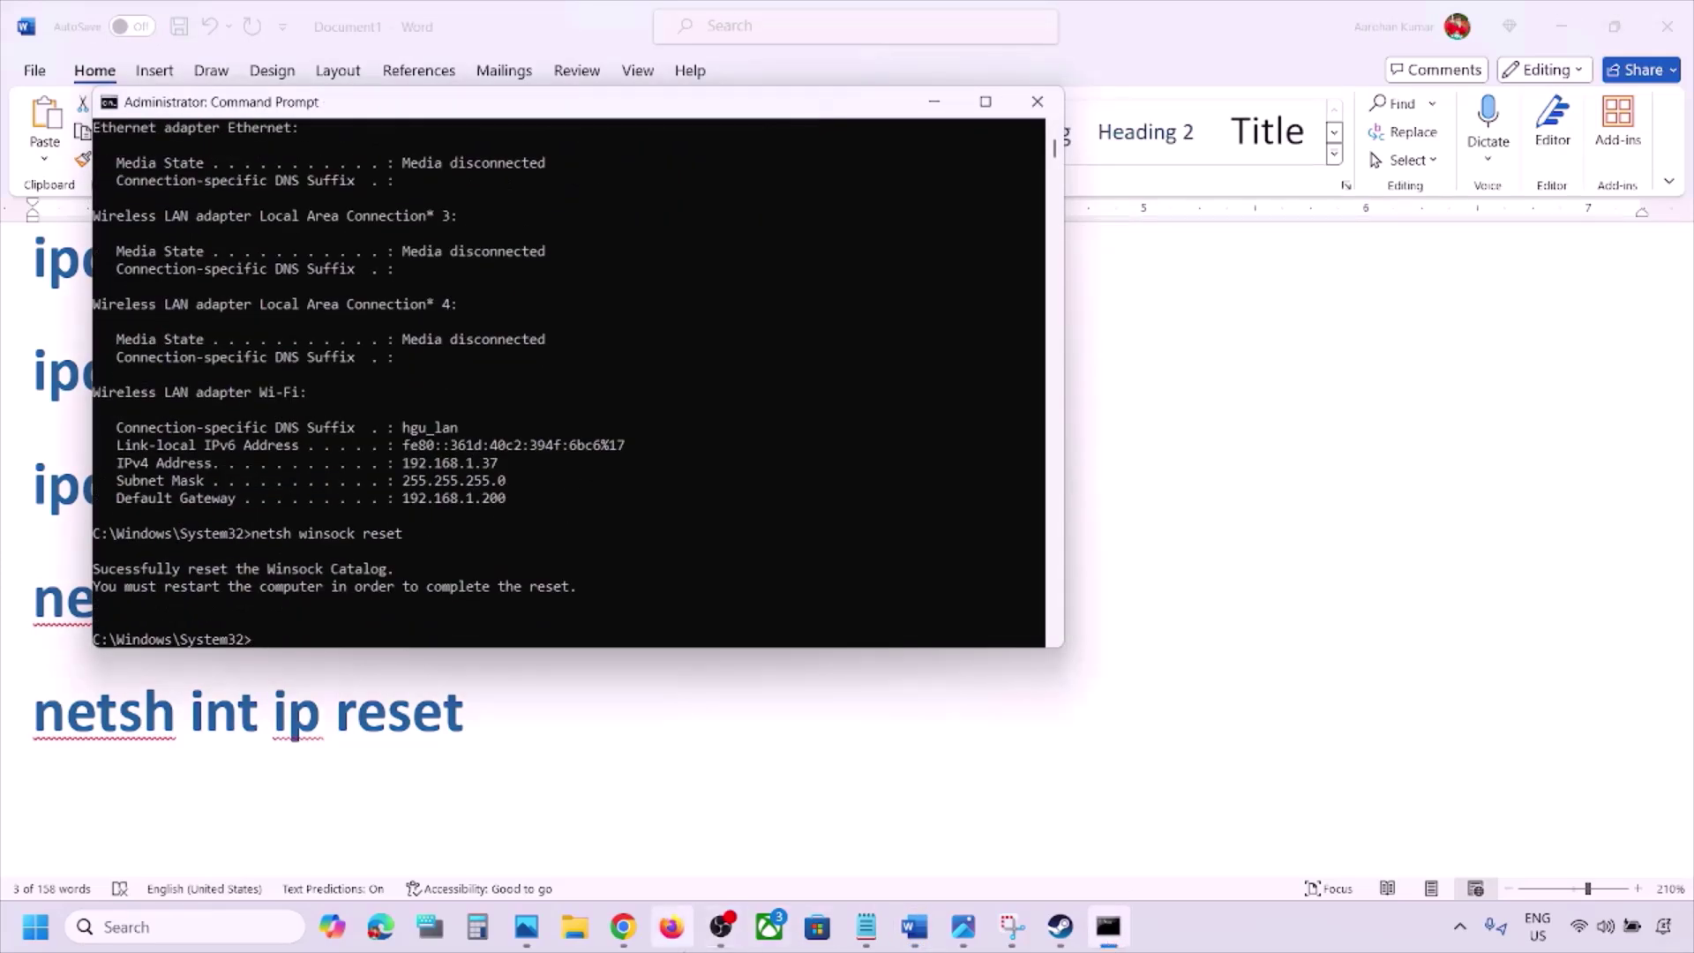
Step: Copy "netsh int ip reset" from the Word notes and run it in Command Prompt
{"action": "key", "text": "alt+Tab"}
{"action": "left_click_drag", "start_coordinate": [532, 713], "coordinate": [35, 719]}
{"action": "left_click", "coordinate": [1095, 941]}
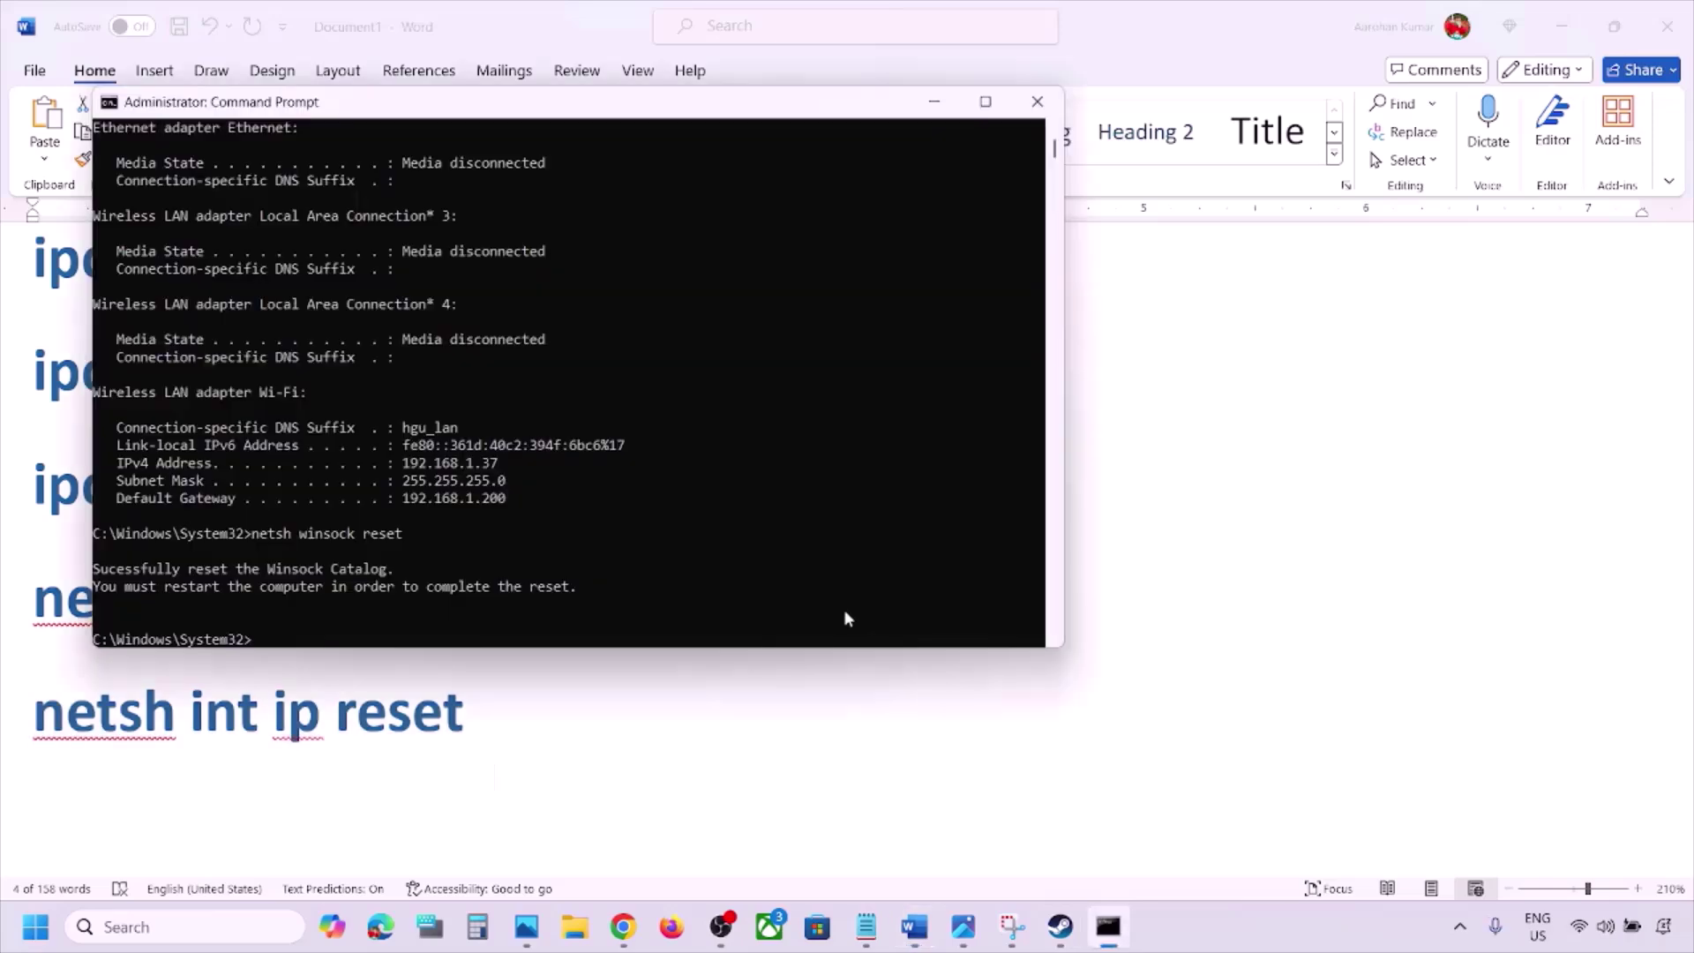
{"action": "key", "text": "ctrl+v"}
{"action": "key", "text": "Return"}
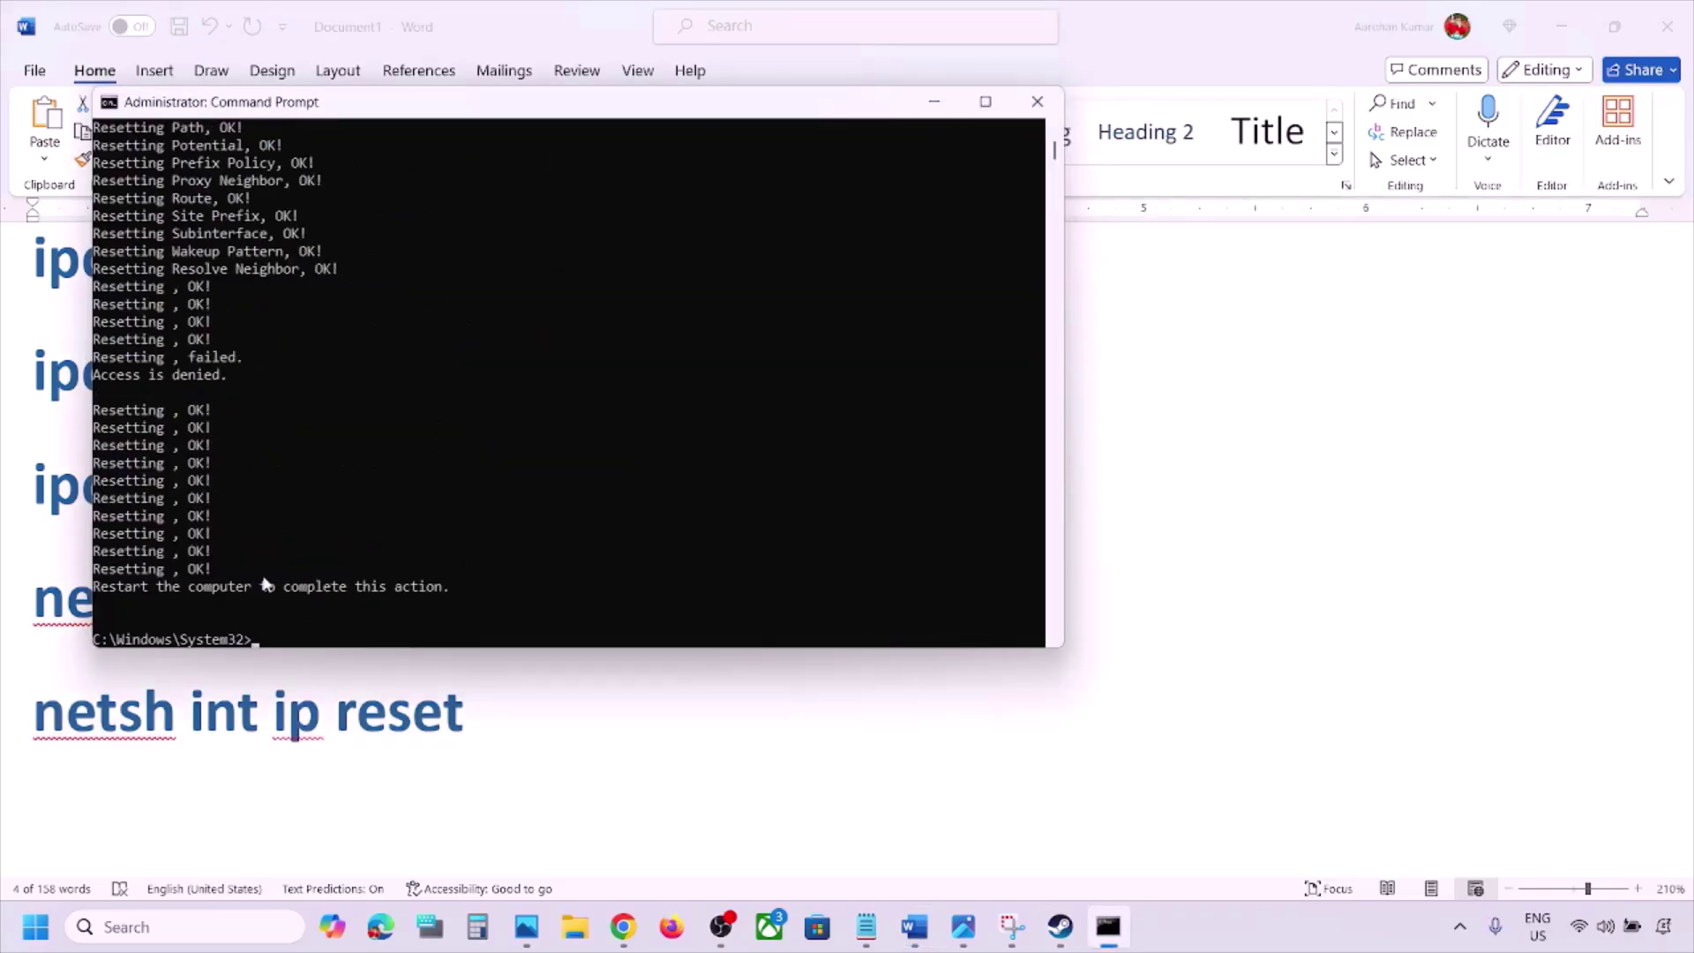
Step: Close Command Prompt and look at the Windows power options for restarting the computer
{"action": "left_click_drag", "start_coordinate": [115, 591], "coordinate": [341, 569]}
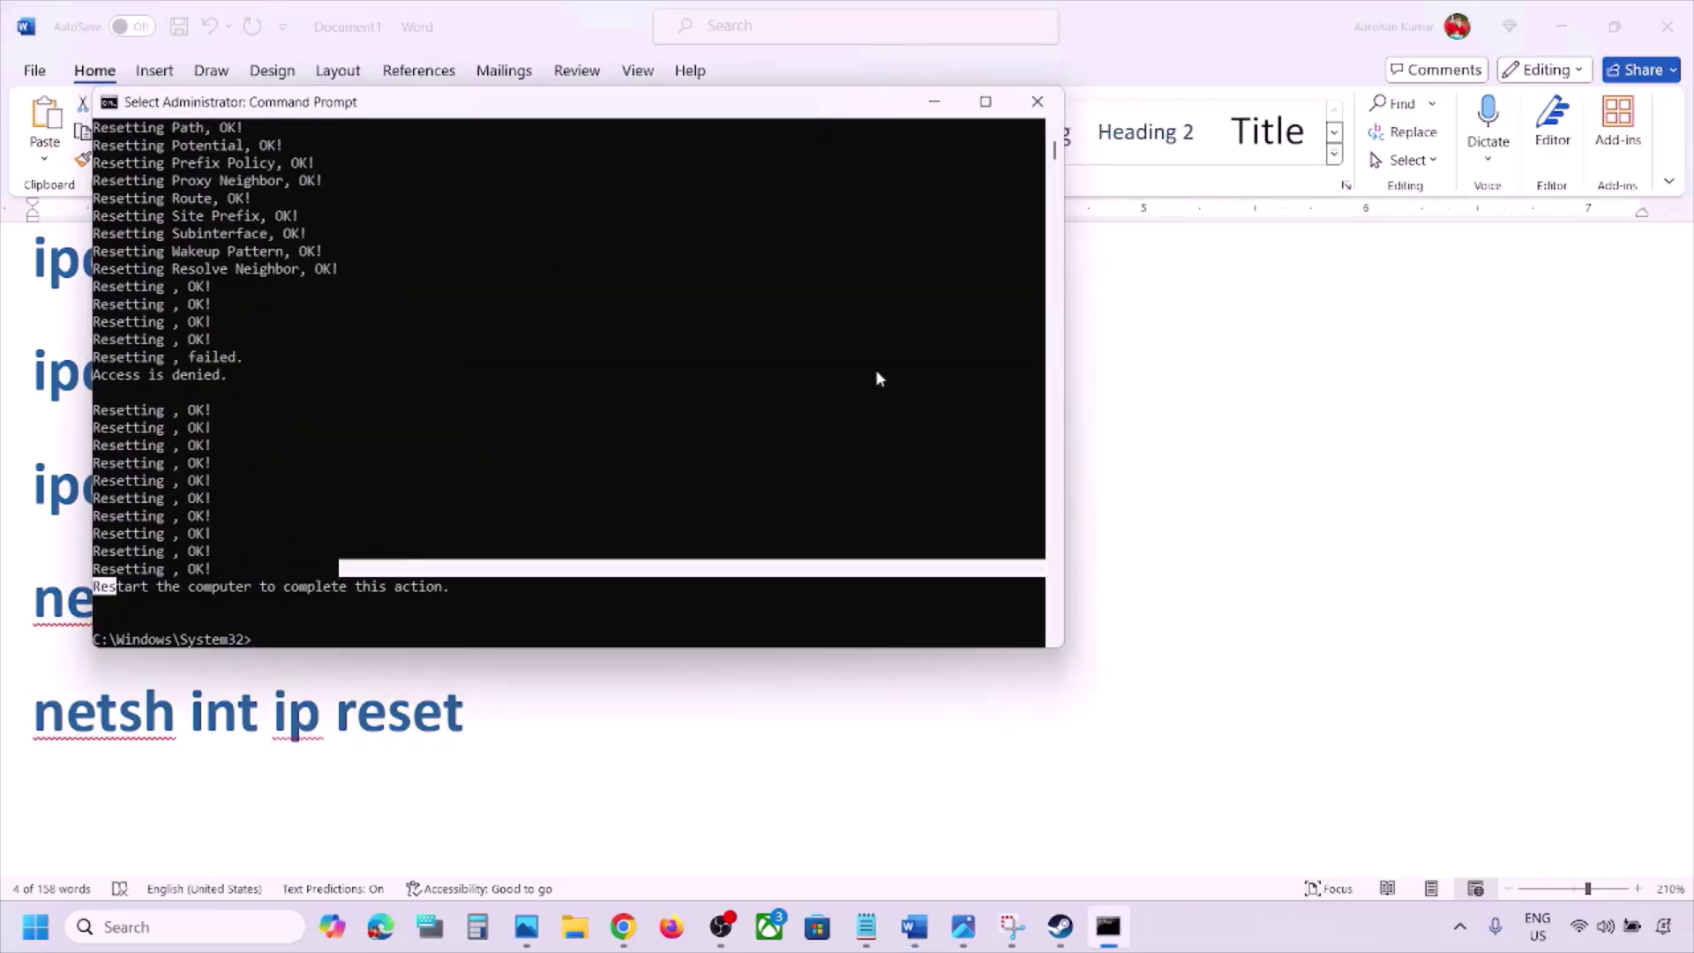
{"action": "left_click", "coordinate": [1037, 105]}
{"action": "left_click", "coordinate": [35, 927]}
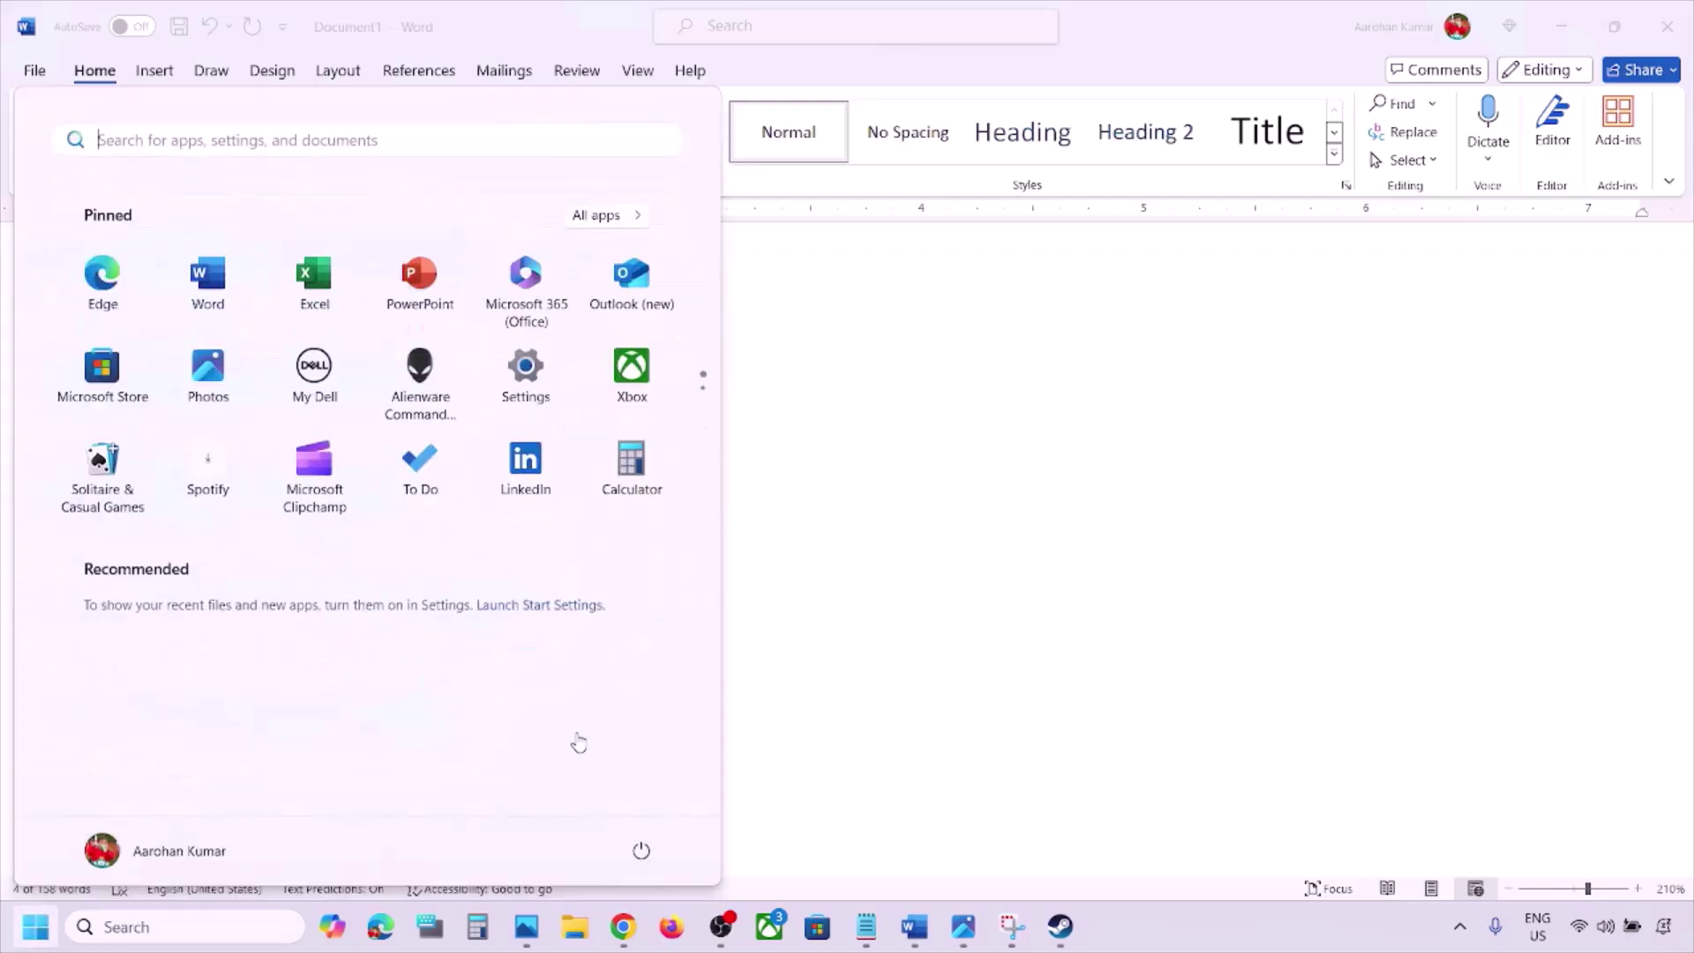
{"action": "left_click", "coordinate": [641, 854]}
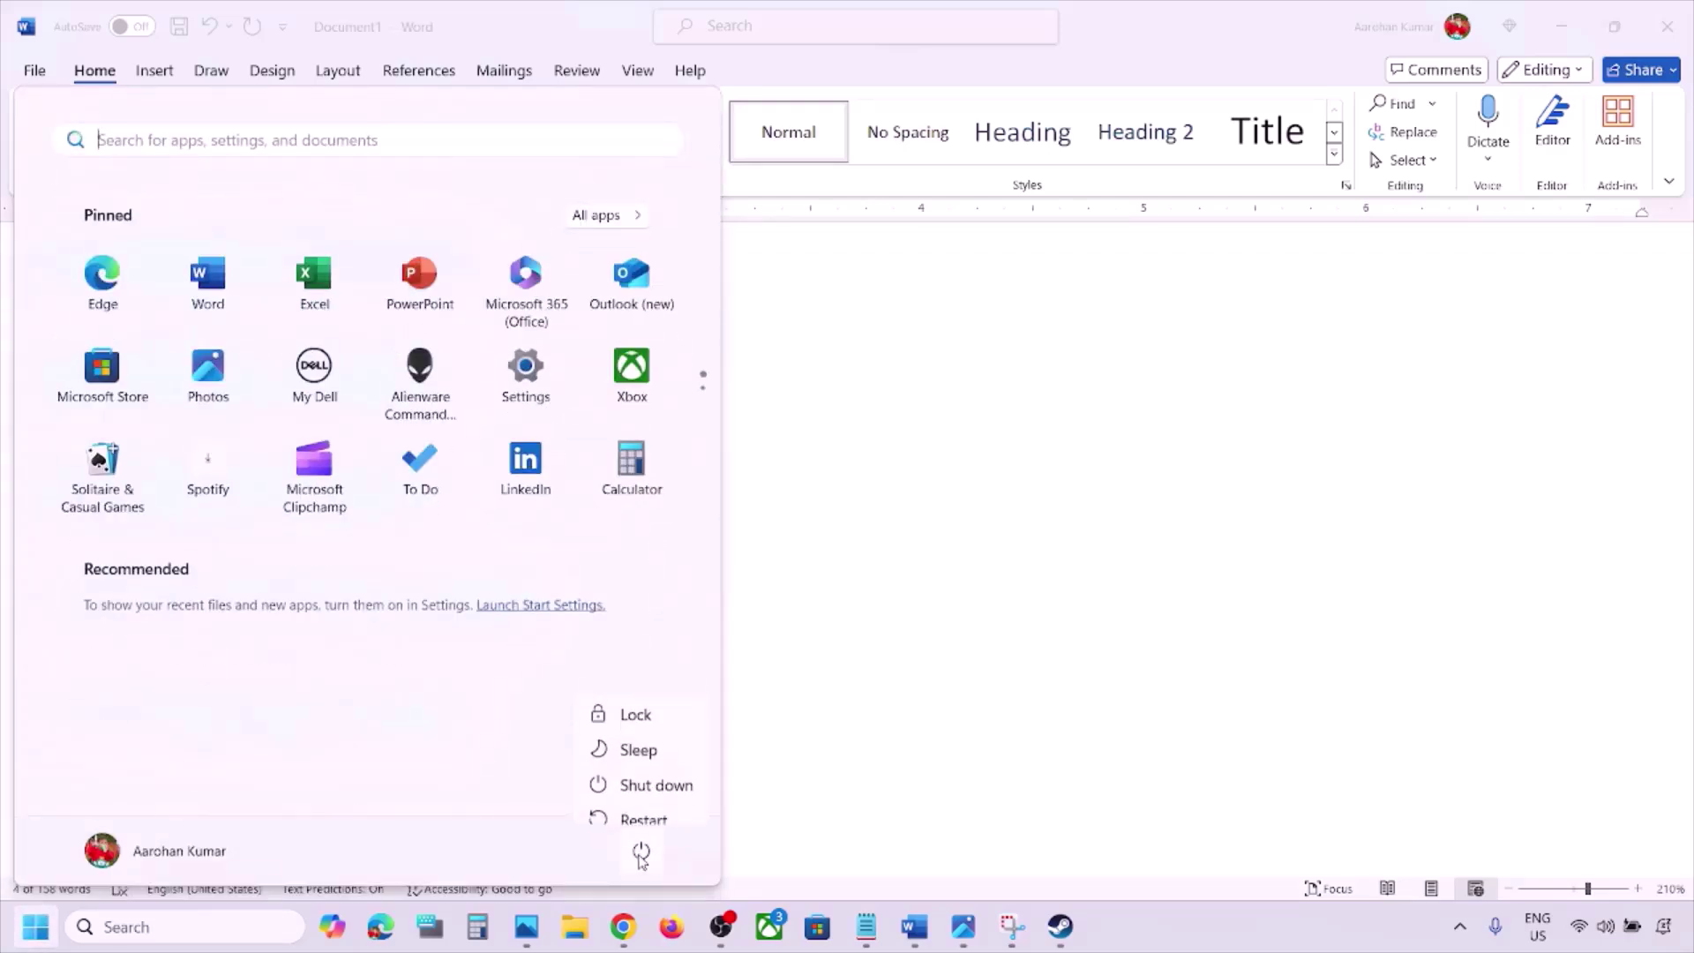
{"action": "left_click", "coordinate": [1038, 664]}
Step: Go through Step 6 of the Word notes, highlighting the passages on allowing the game exe in third-party antivirus, controlled folder access and firewall
{"action": "scroll", "coordinate": [689, 658], "scroll_direction": "down", "scroll_amount": 5}
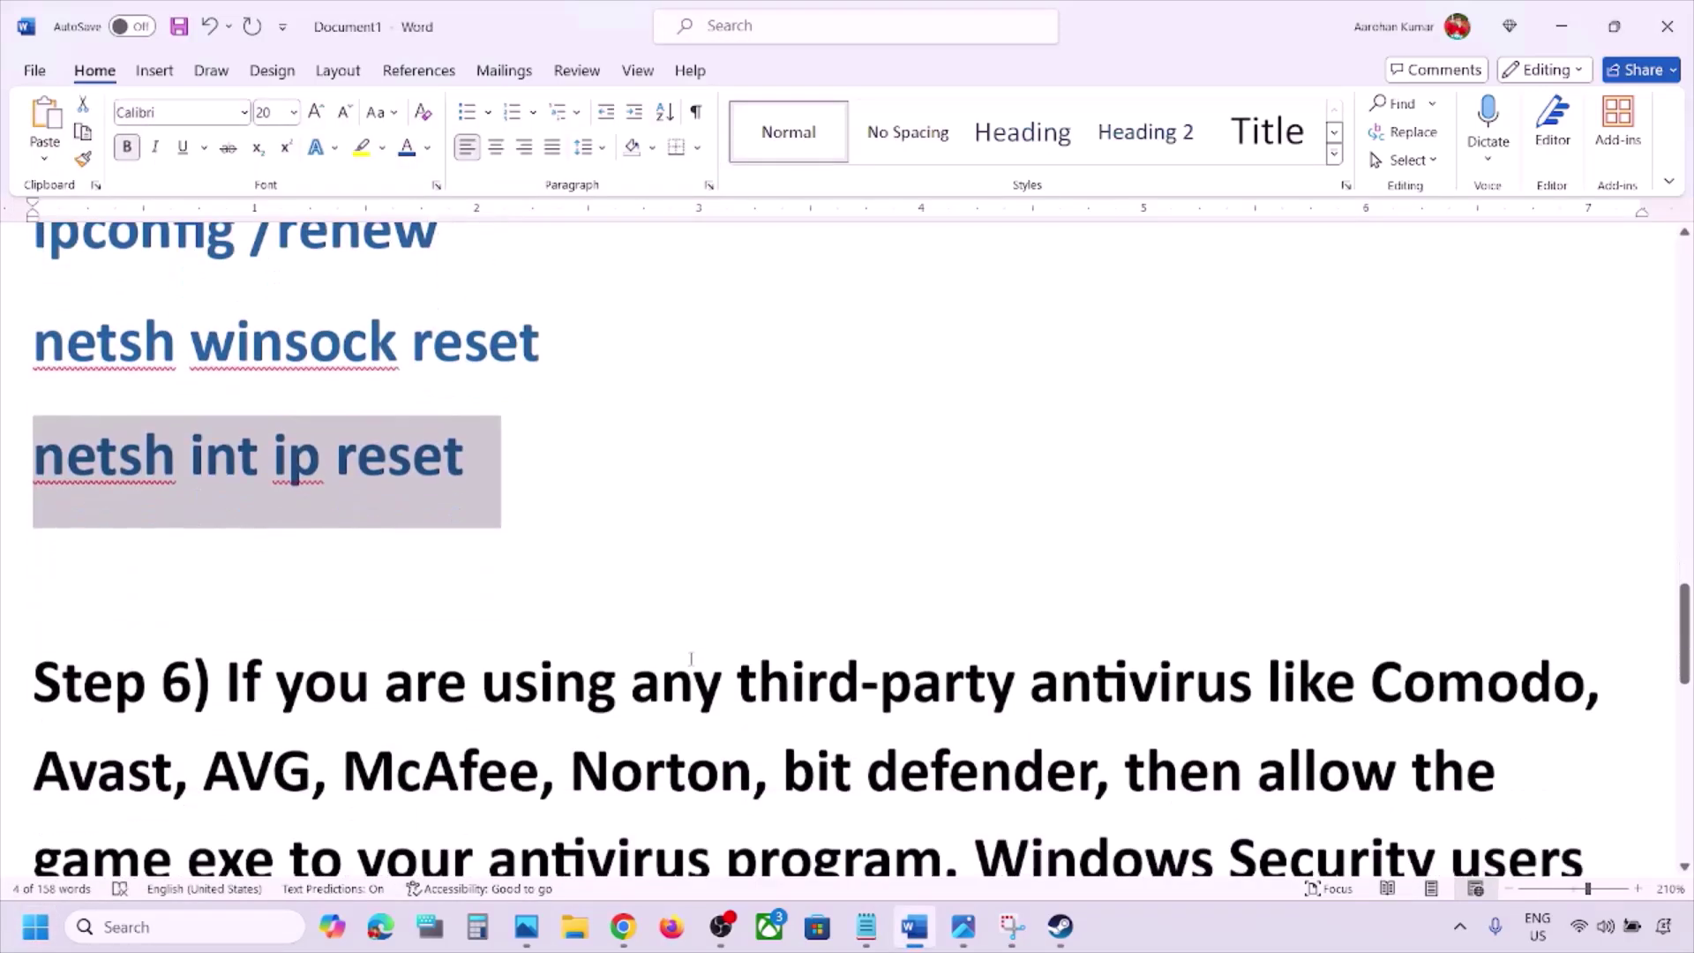
{"action": "scroll", "coordinate": [691, 658], "scroll_direction": "down", "scroll_amount": 1}
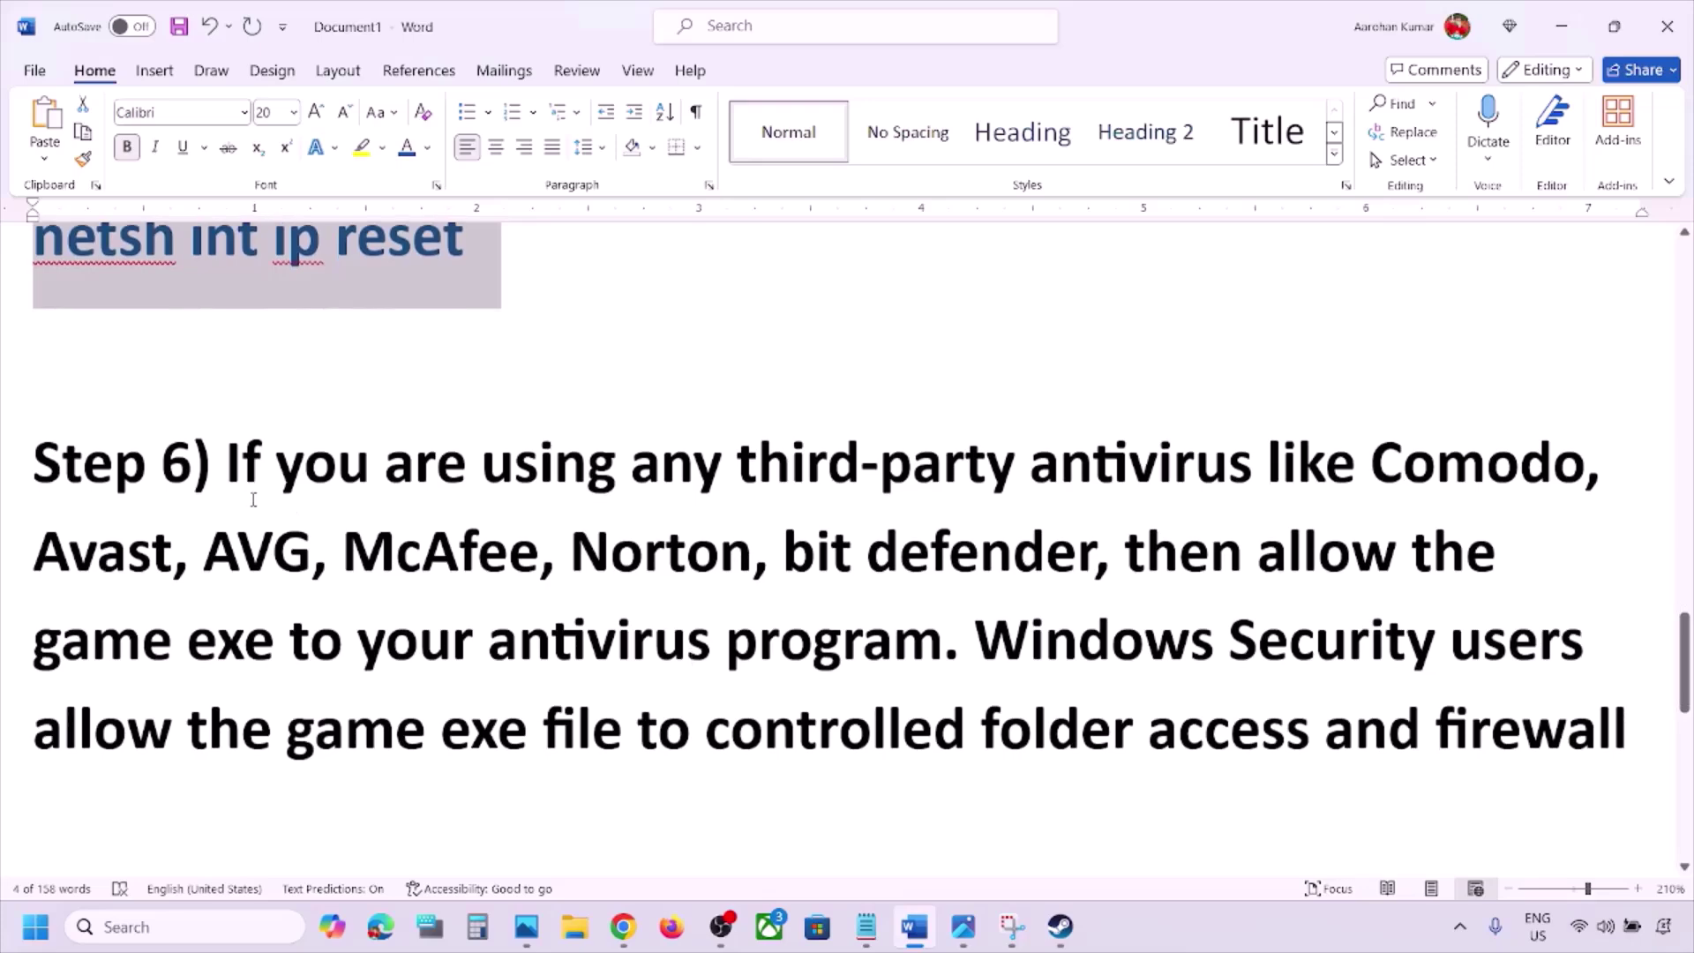
{"action": "left_click_drag", "start_coordinate": [227, 458], "coordinate": [1317, 543]}
{"action": "double_click", "coordinate": [1319, 547]}
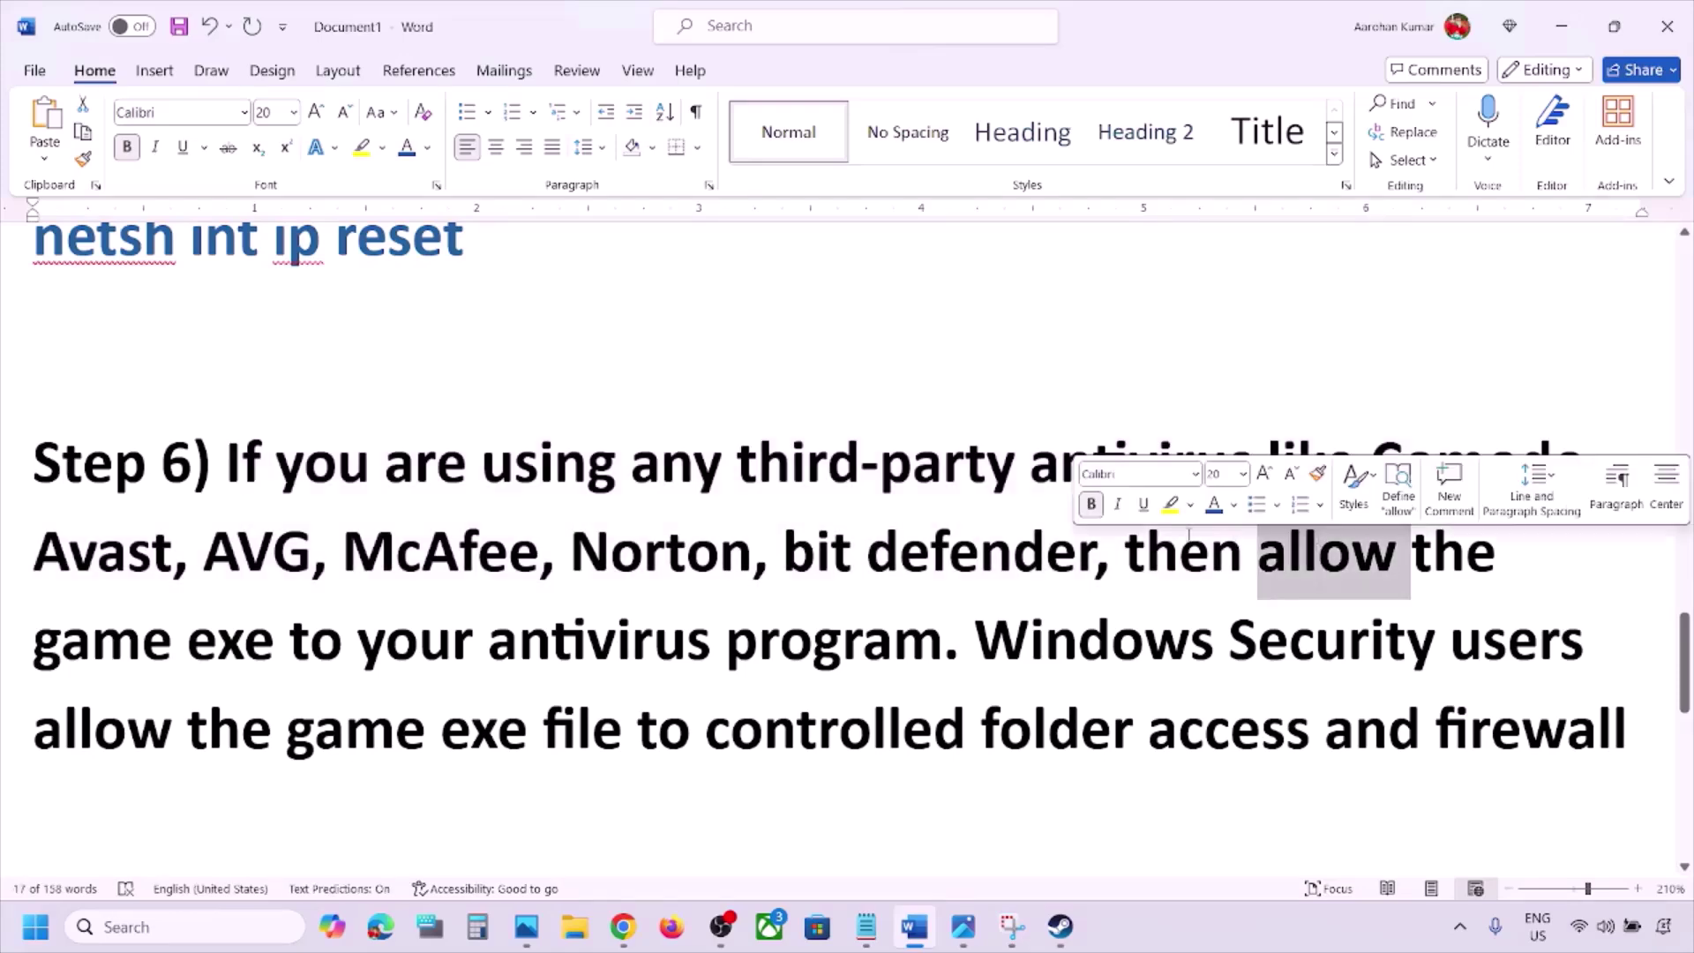
{"action": "left_click_drag", "start_coordinate": [1130, 554], "coordinate": [933, 628]}
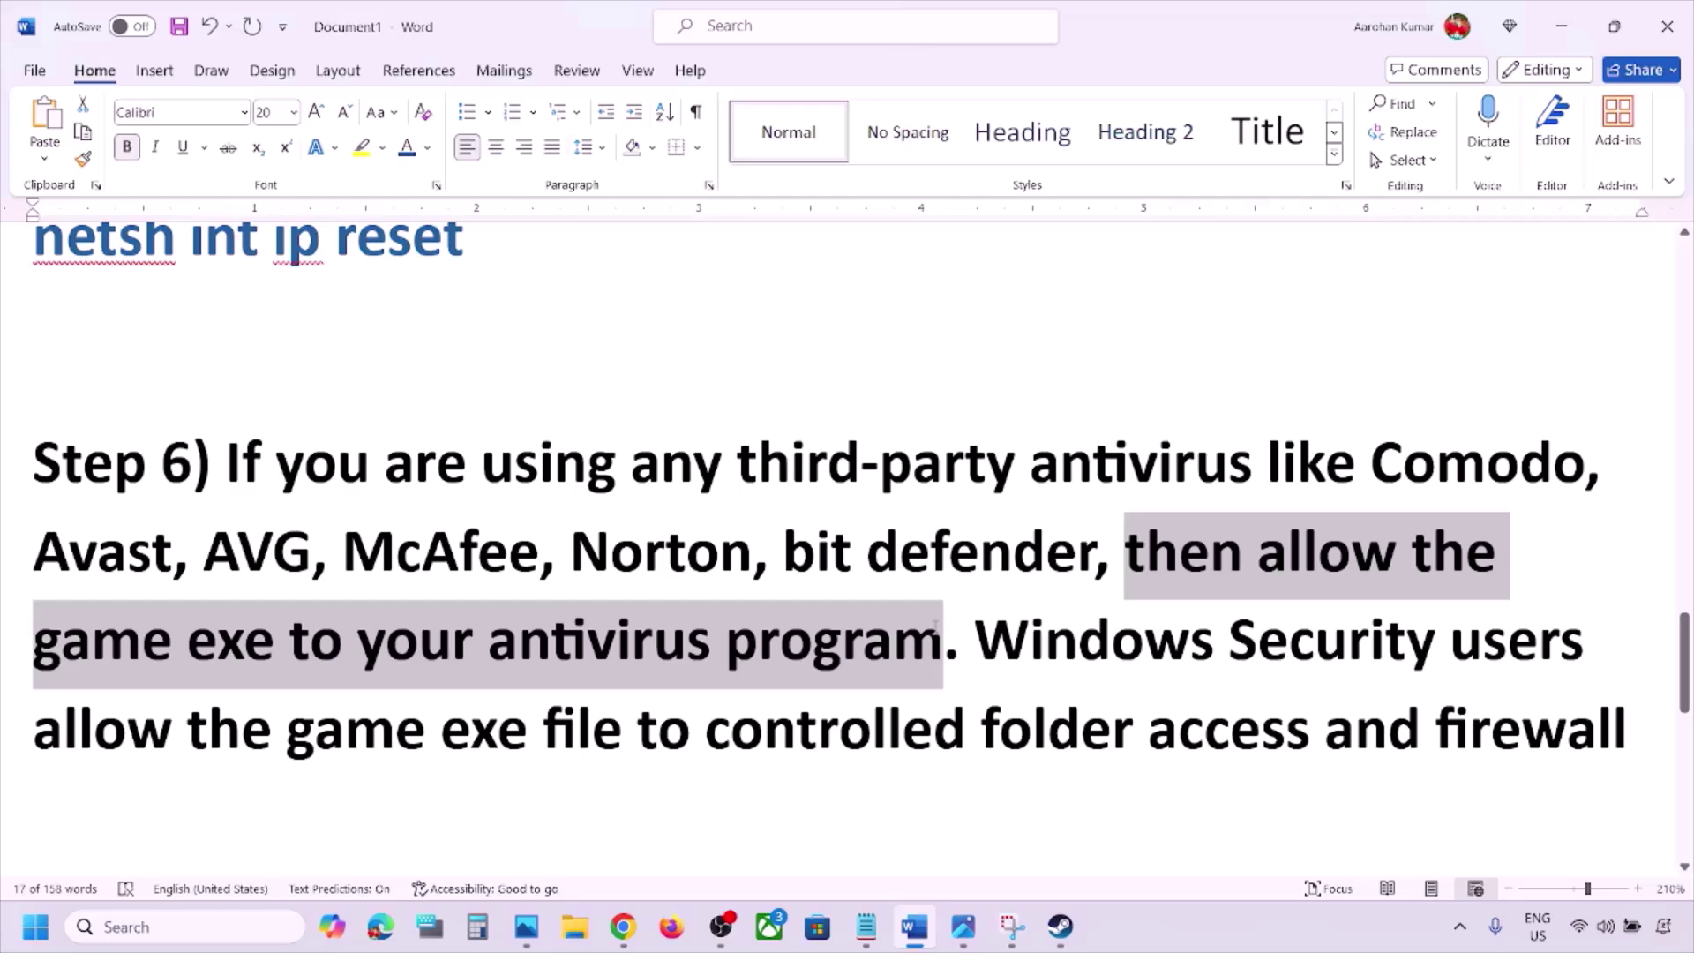
{"action": "left_click_drag", "start_coordinate": [935, 626], "coordinate": [1436, 655]}
{"action": "left_click_drag", "start_coordinate": [976, 644], "coordinate": [1624, 732]}
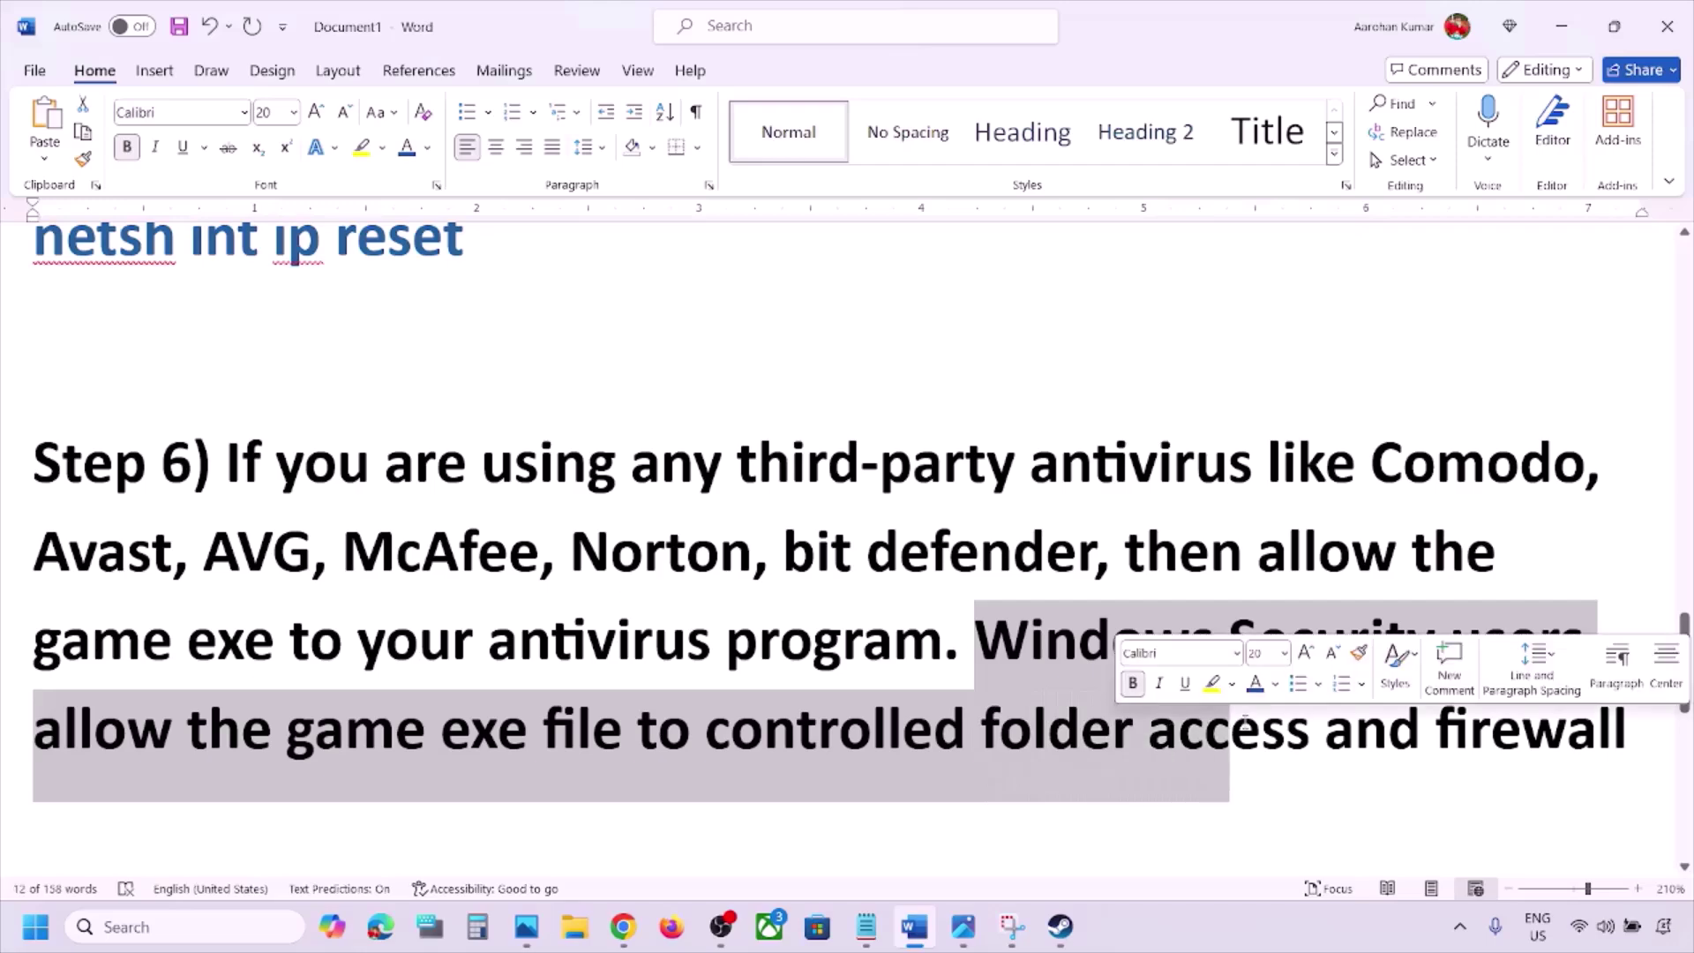
{"action": "left_click_drag", "start_coordinate": [1325, 732], "coordinate": [1481, 757]}
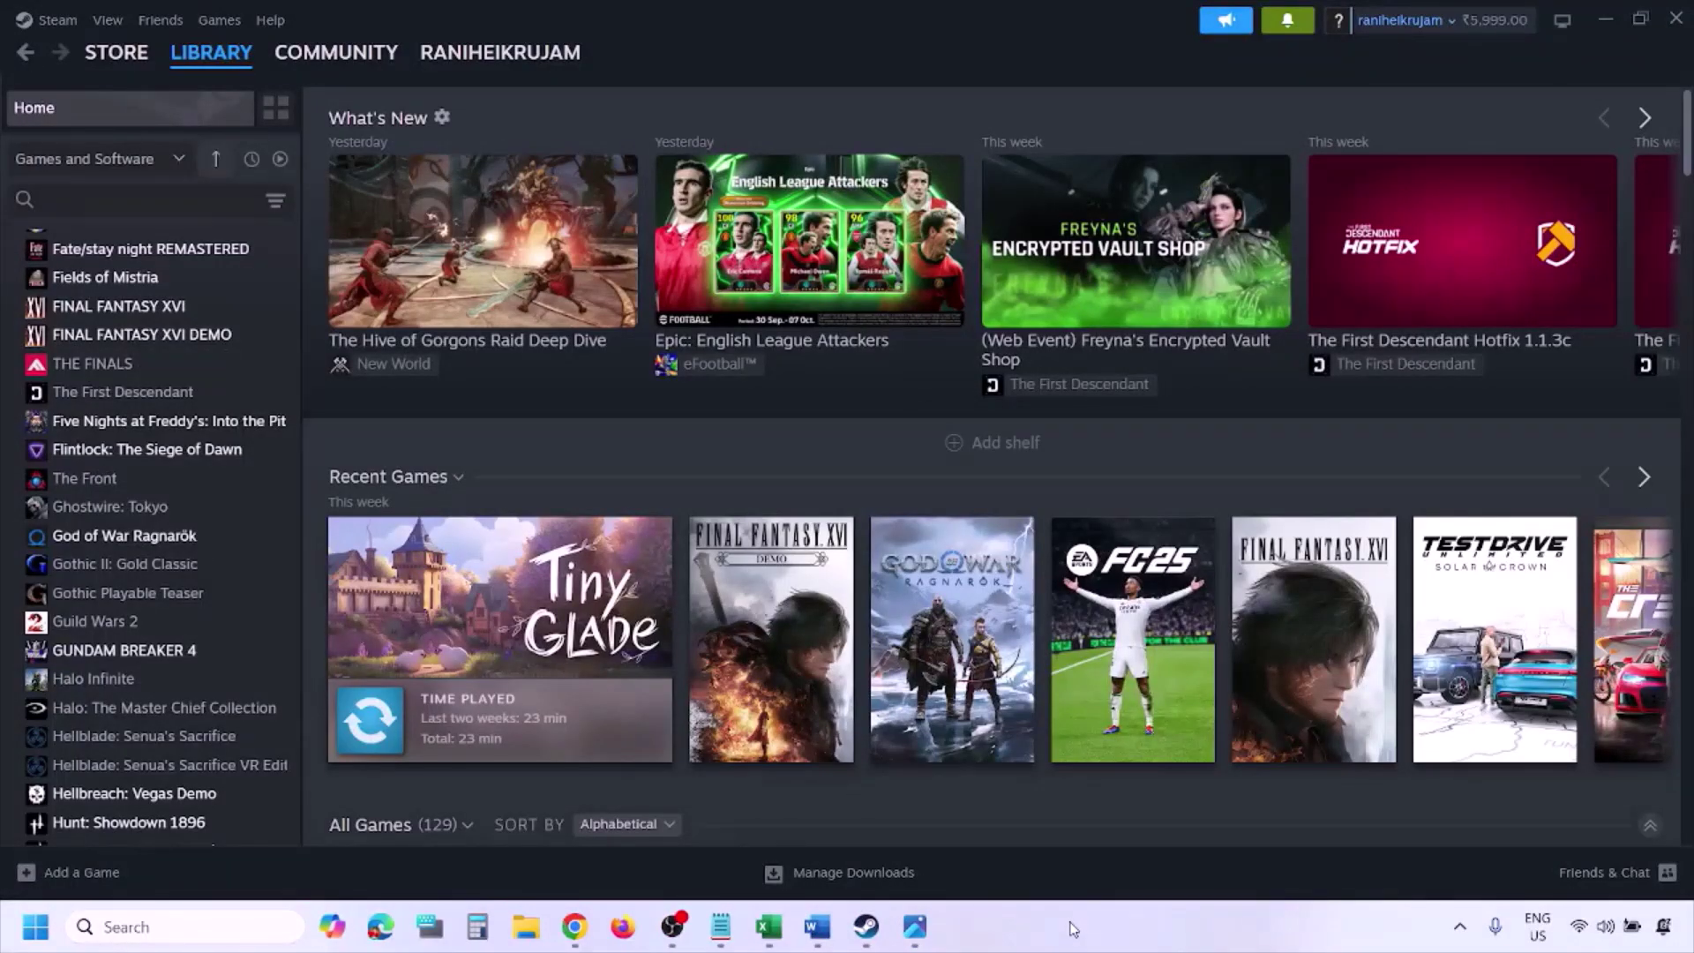
Step: Open Virus & threat protection in Windows Security from the Privacy & security section of Windows Settings
{"action": "key", "text": "super+i"}
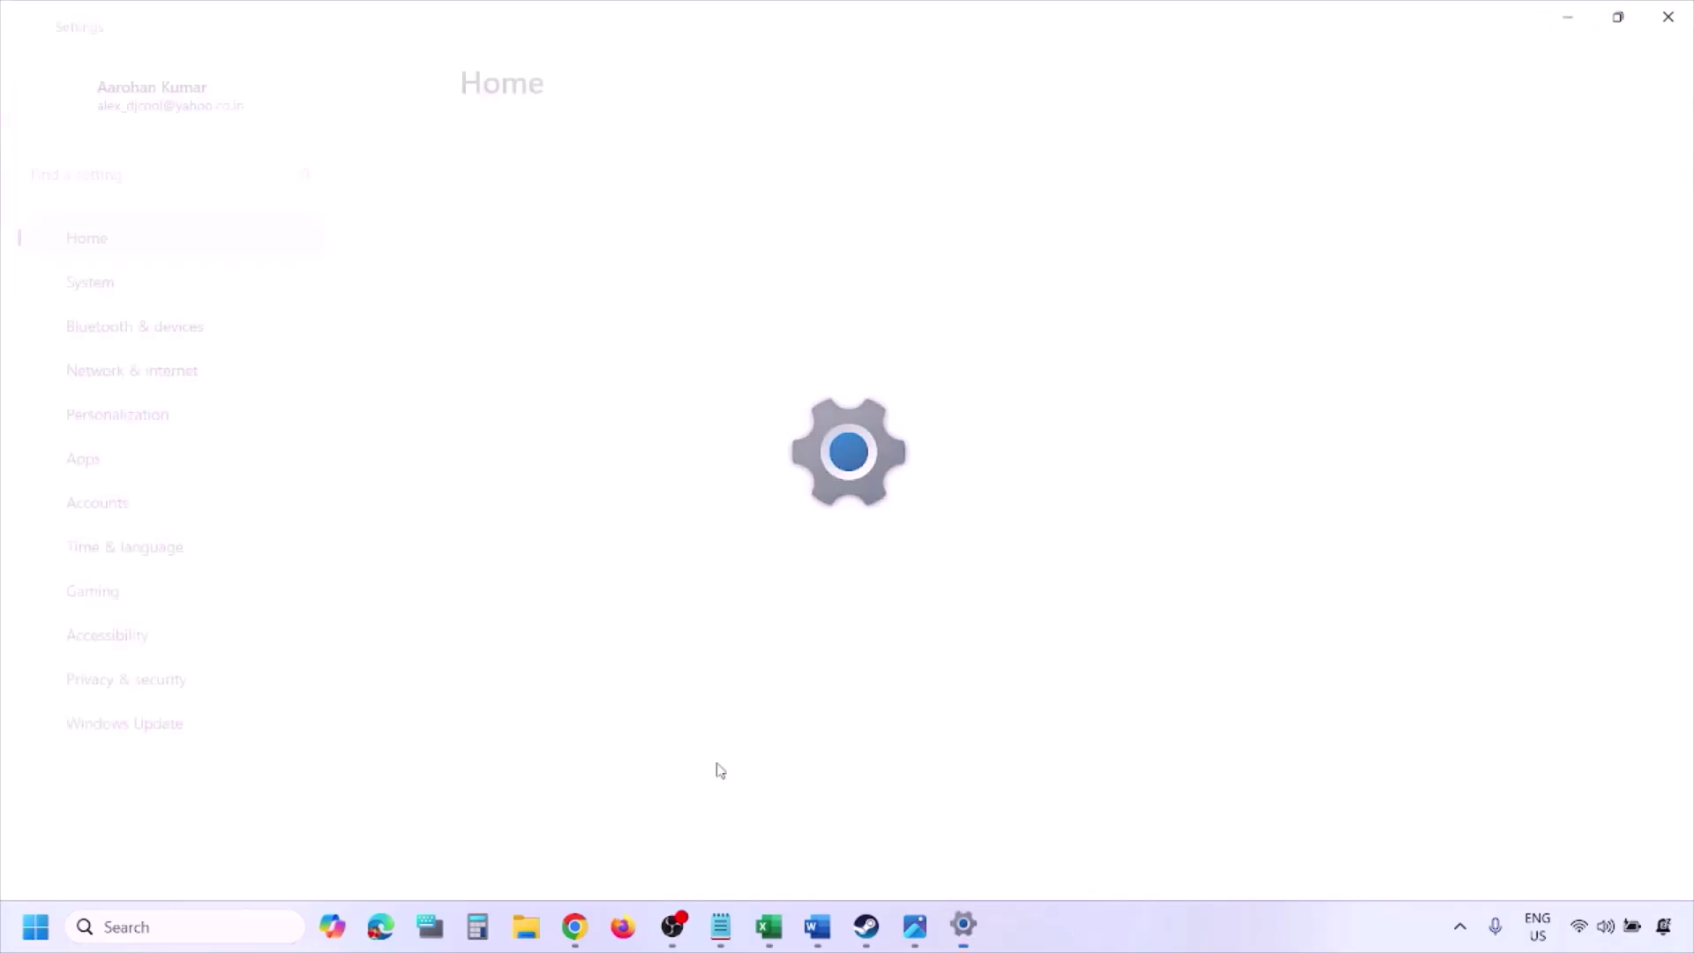
{"action": "left_click", "coordinate": [174, 689]}
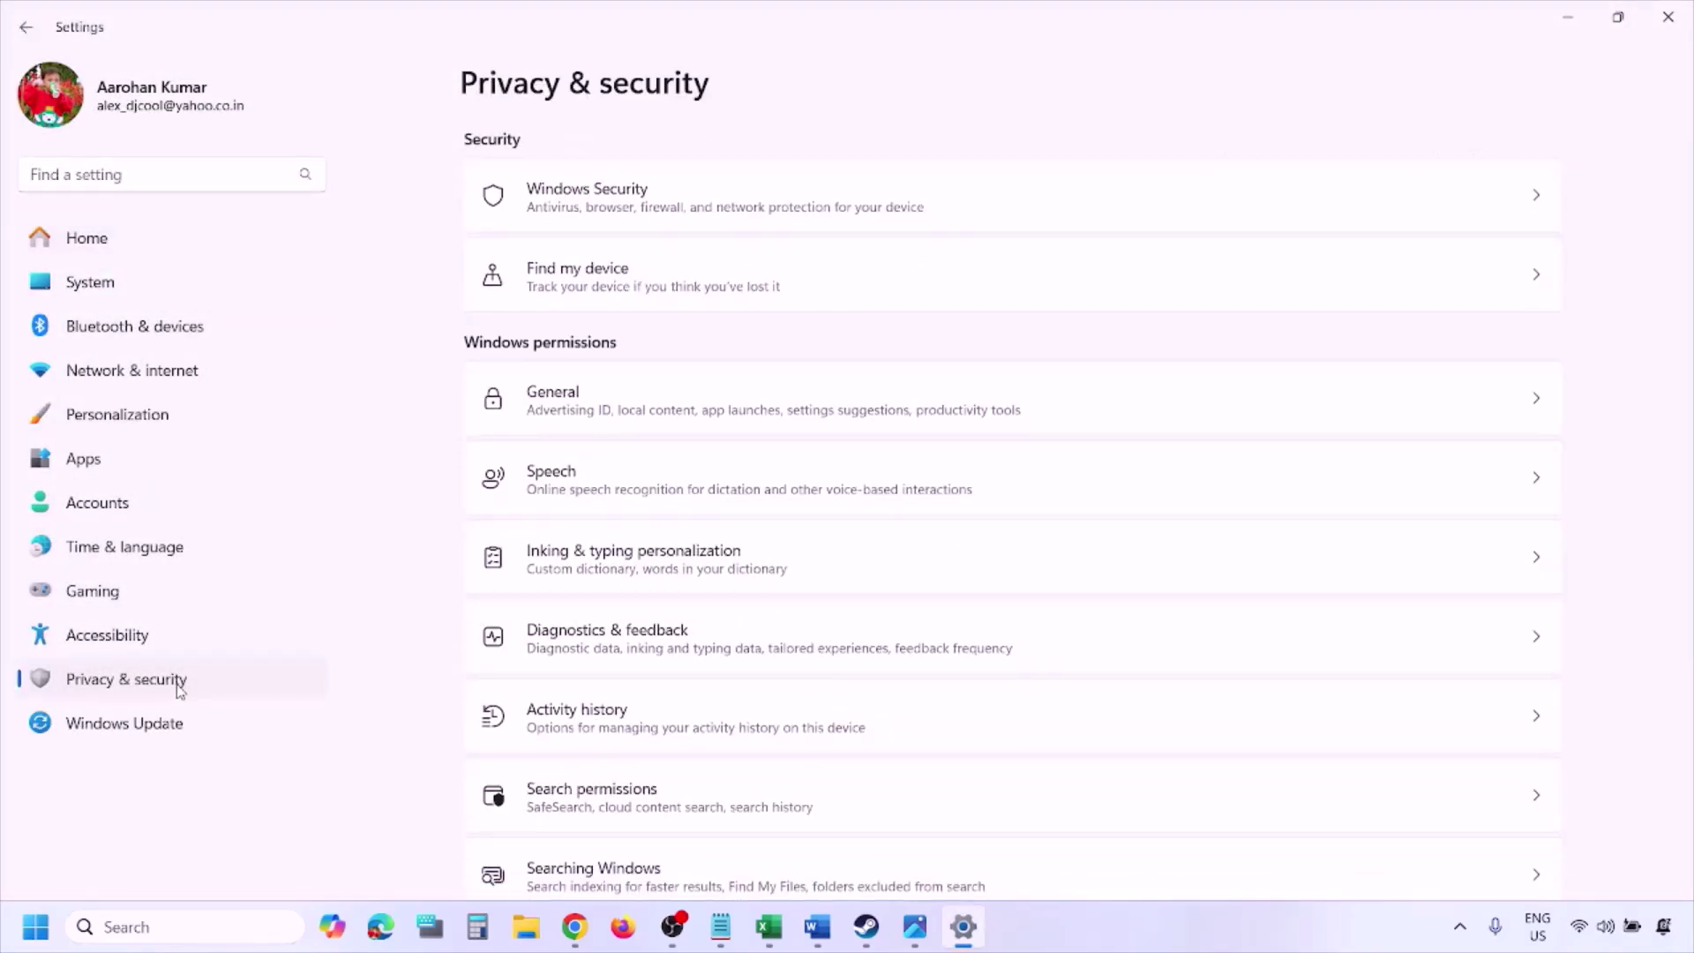
{"action": "left_click", "coordinate": [613, 210]}
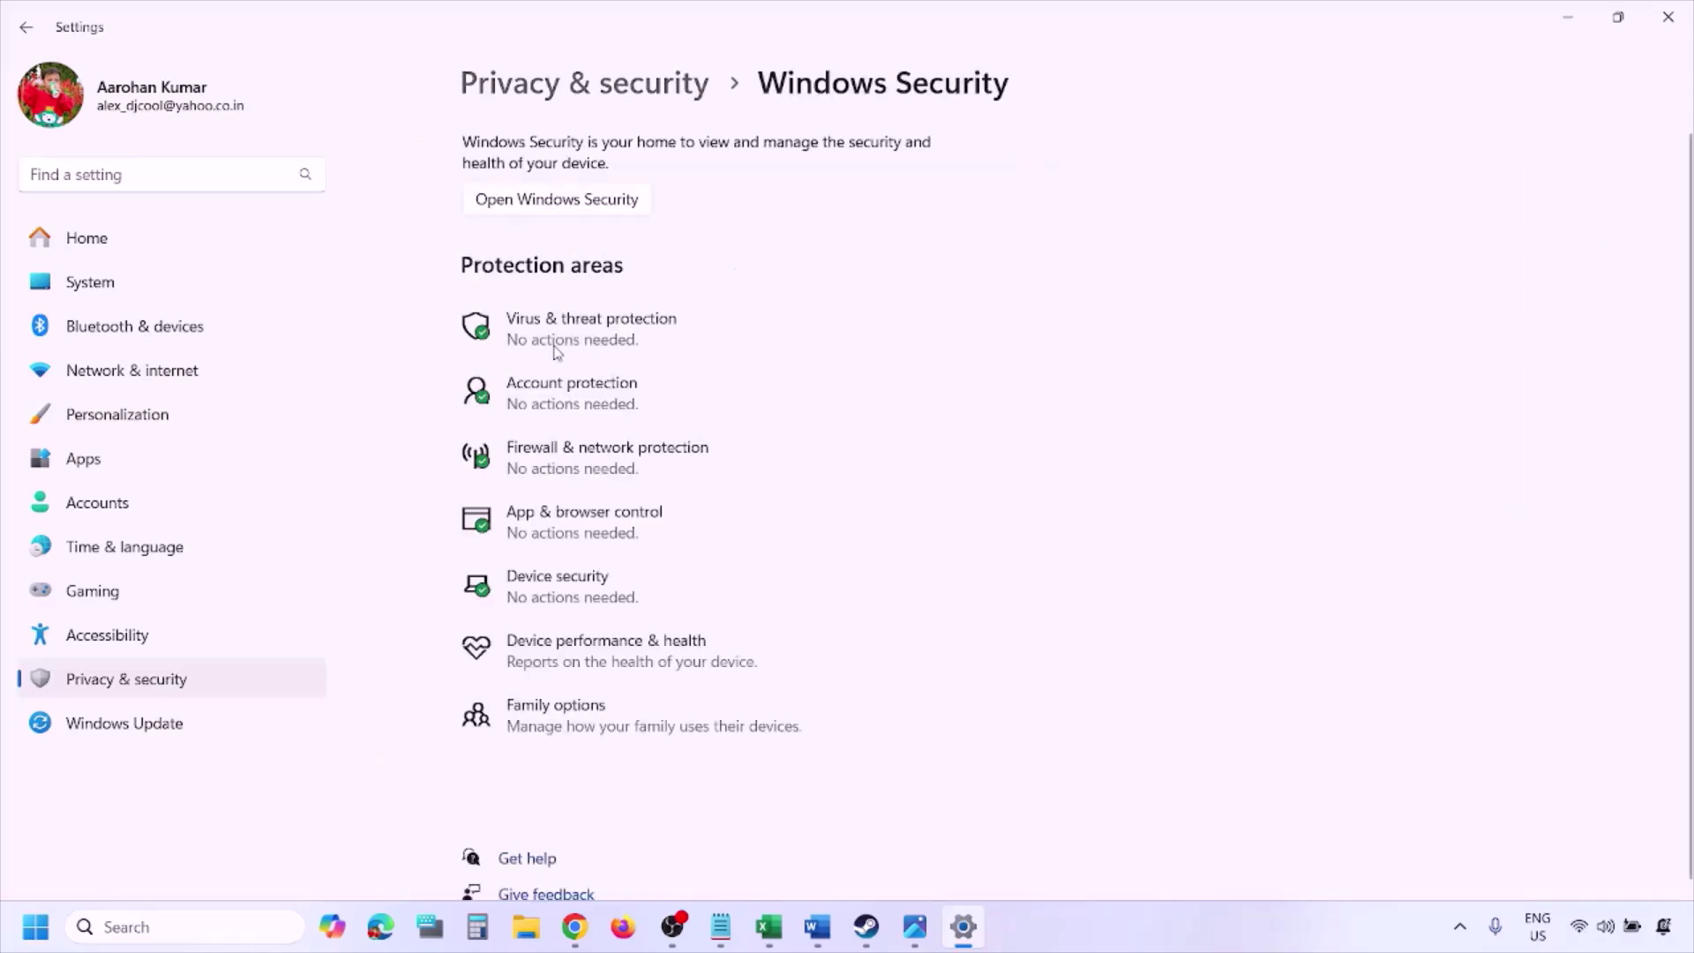
{"action": "left_click", "coordinate": [621, 342]}
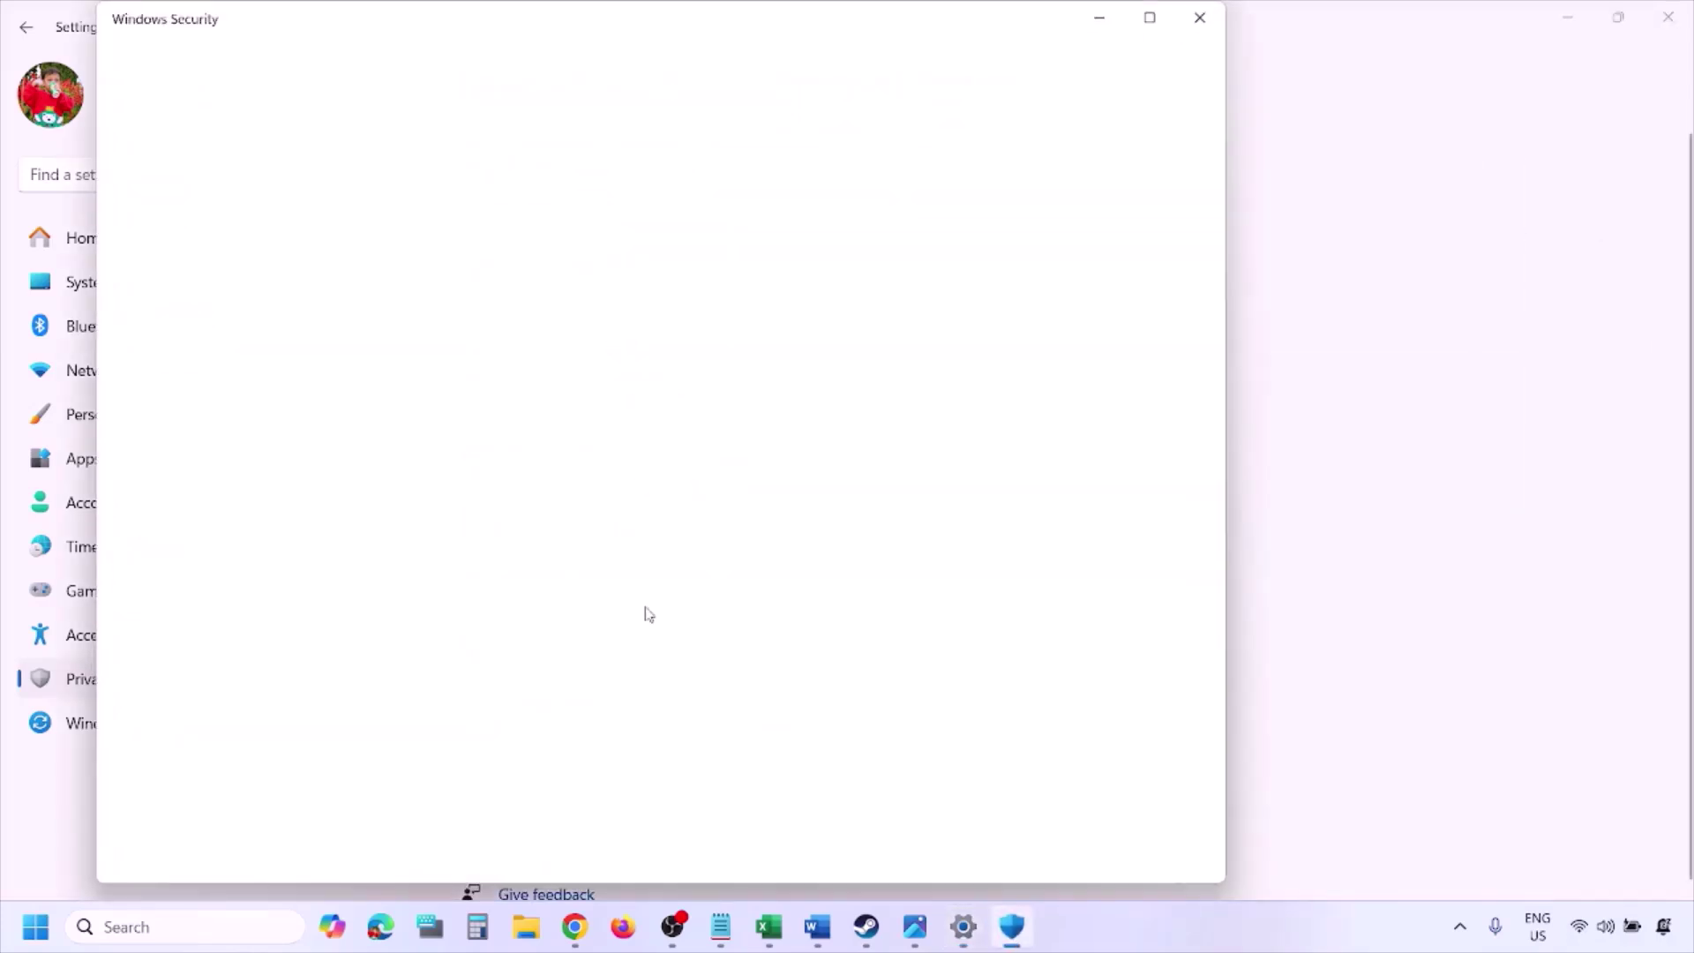
Step: Go to Ransomware protection and open the list of apps allowed through Controlled folder access
{"action": "scroll", "coordinate": [647, 613], "scroll_direction": "down", "scroll_amount": 3}
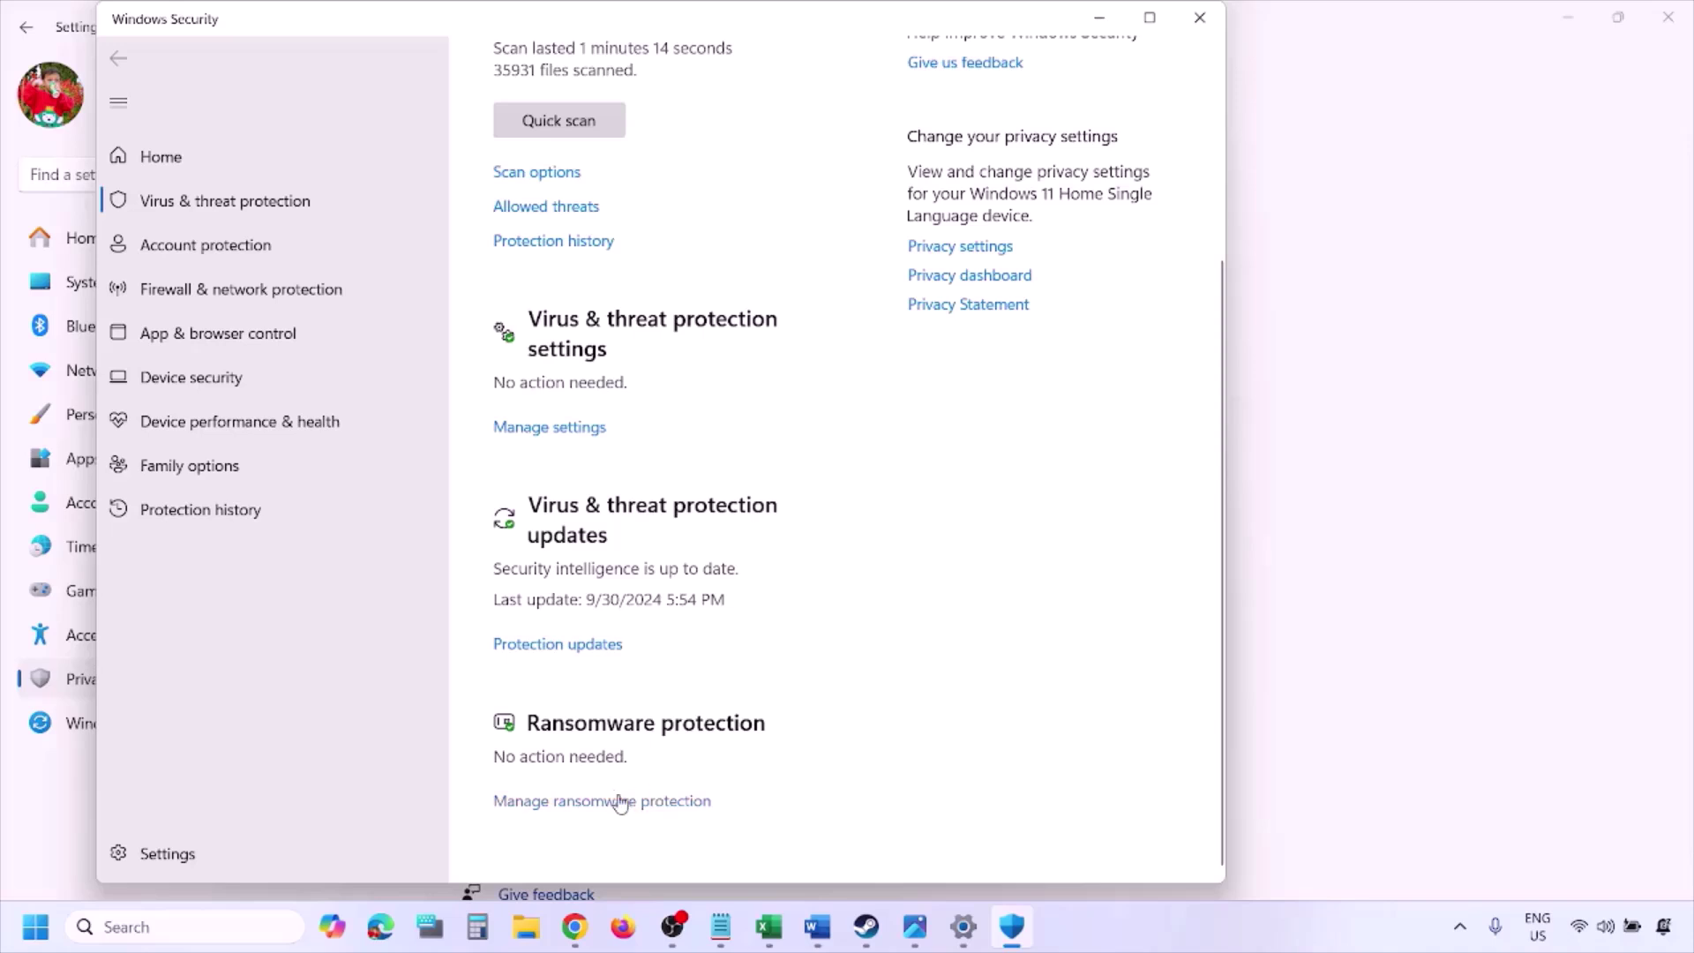
{"action": "left_click", "coordinate": [621, 803]}
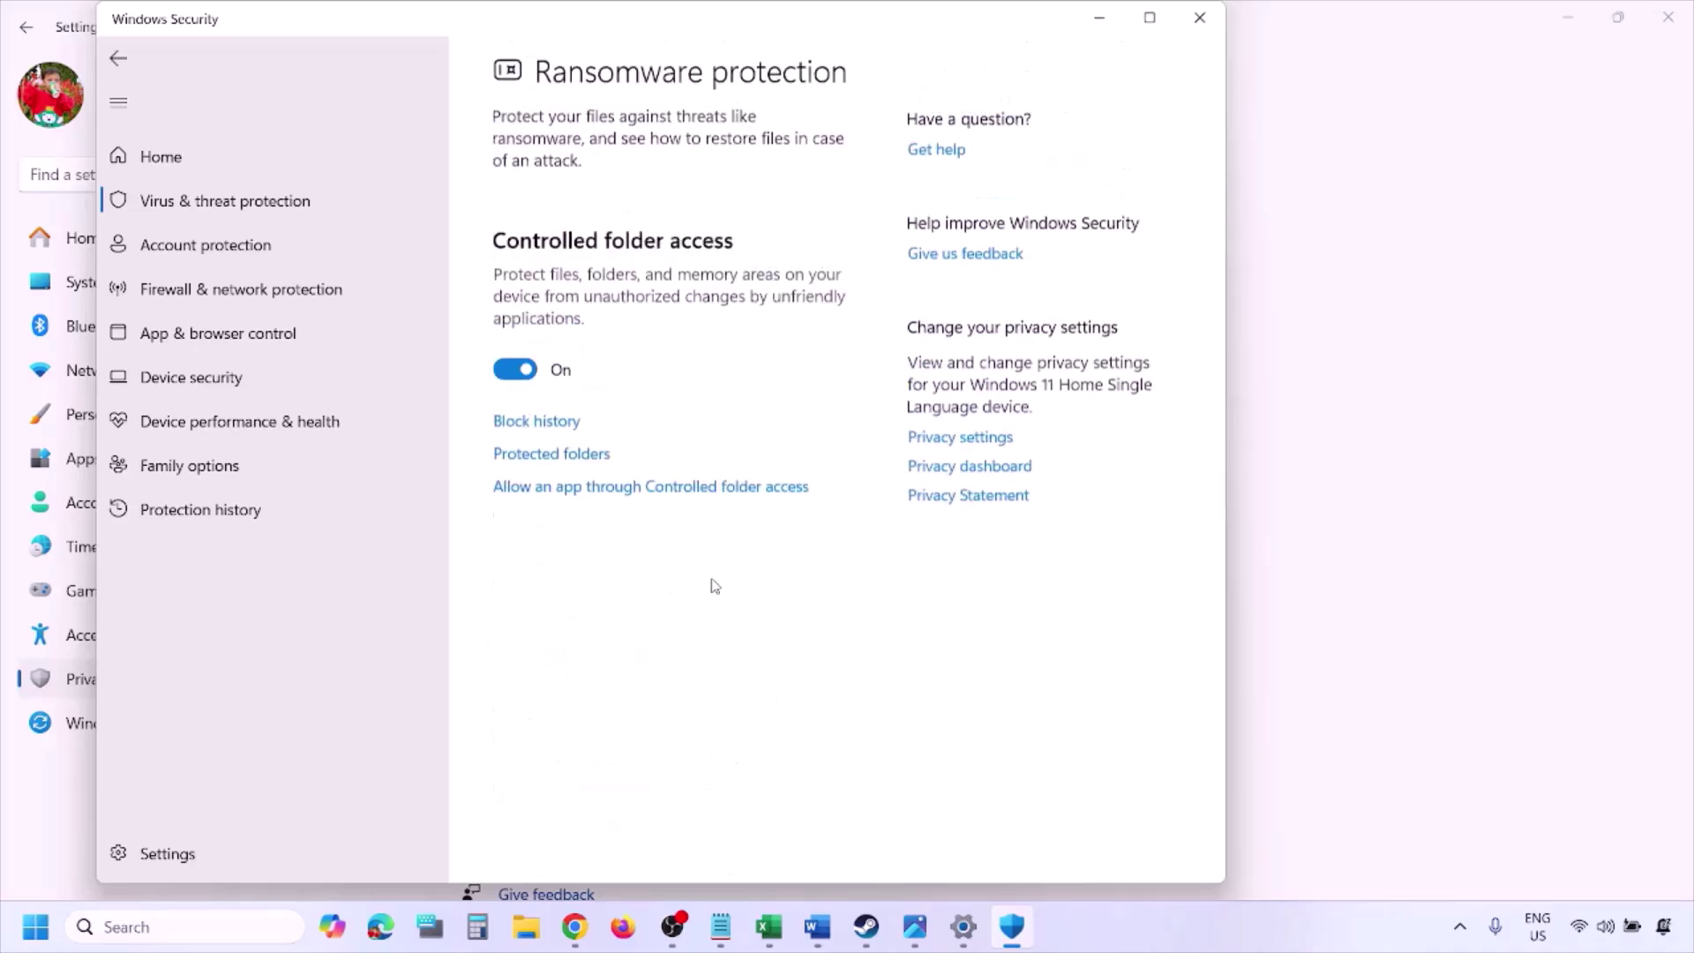
{"action": "left_click", "coordinate": [641, 497]}
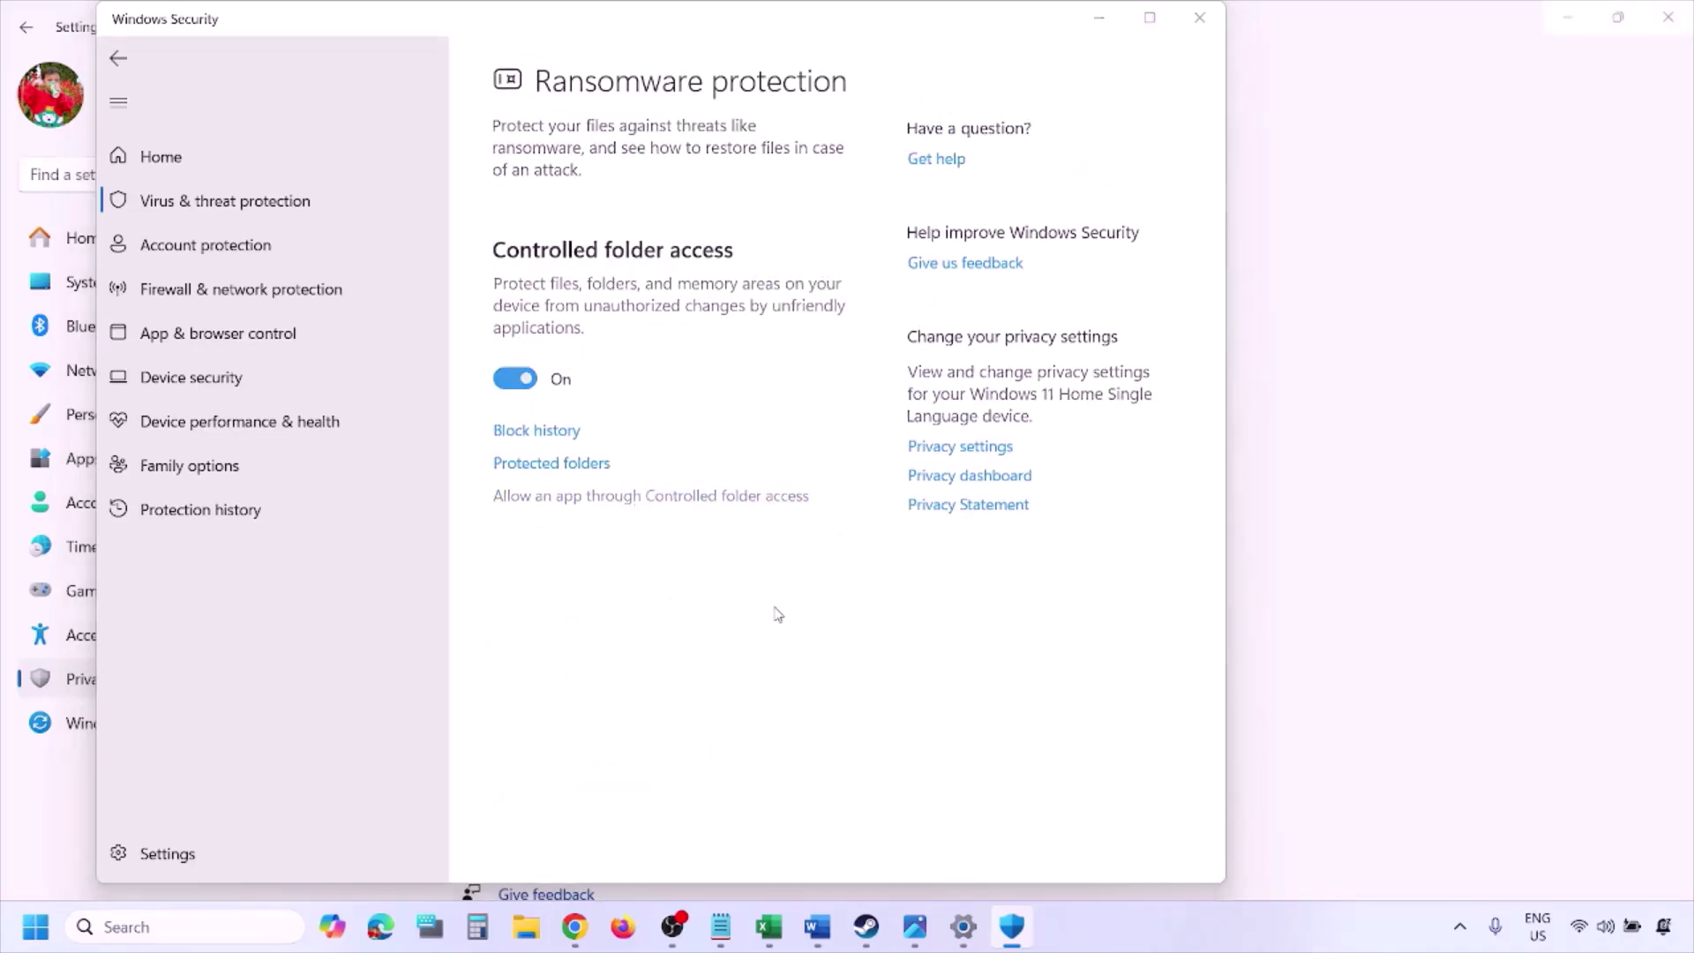
{"action": "scroll", "coordinate": [628, 291], "scroll_direction": "down", "scroll_amount": 3}
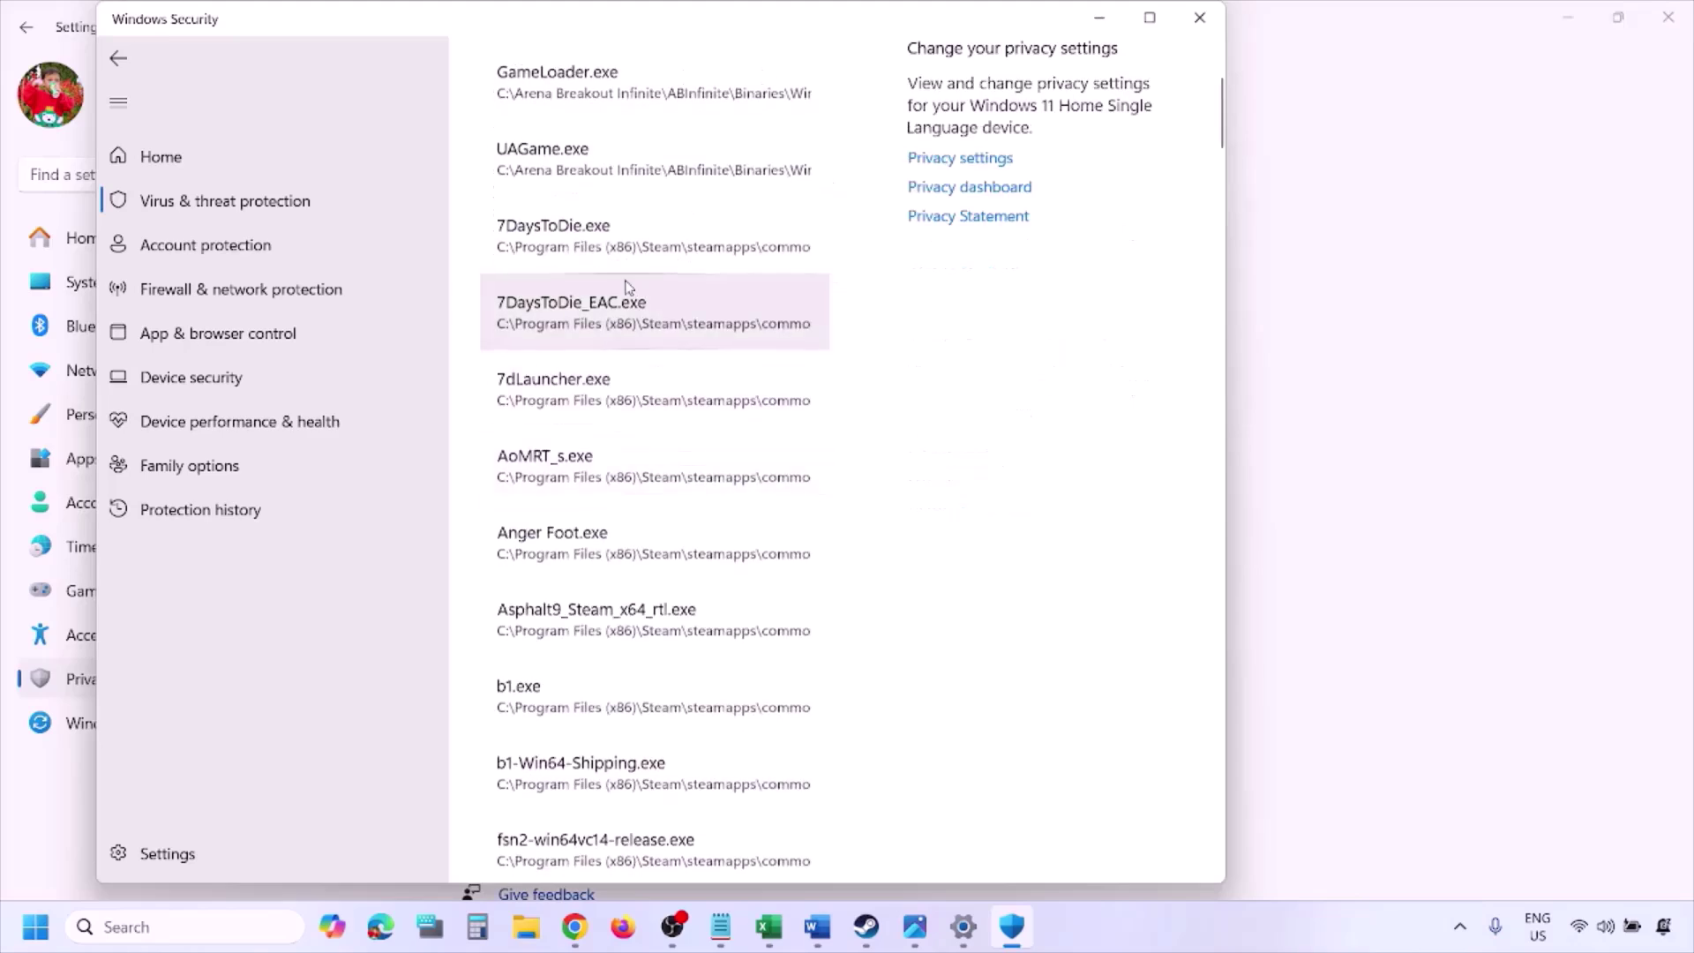
{"action": "scroll", "coordinate": [628, 291], "scroll_direction": "up", "scroll_amount": 4}
Step: Start adding an allowed app to Controlled folder access by browsing all apps, and go to the OS (C:) drive
{"action": "left_click", "coordinate": [630, 291]}
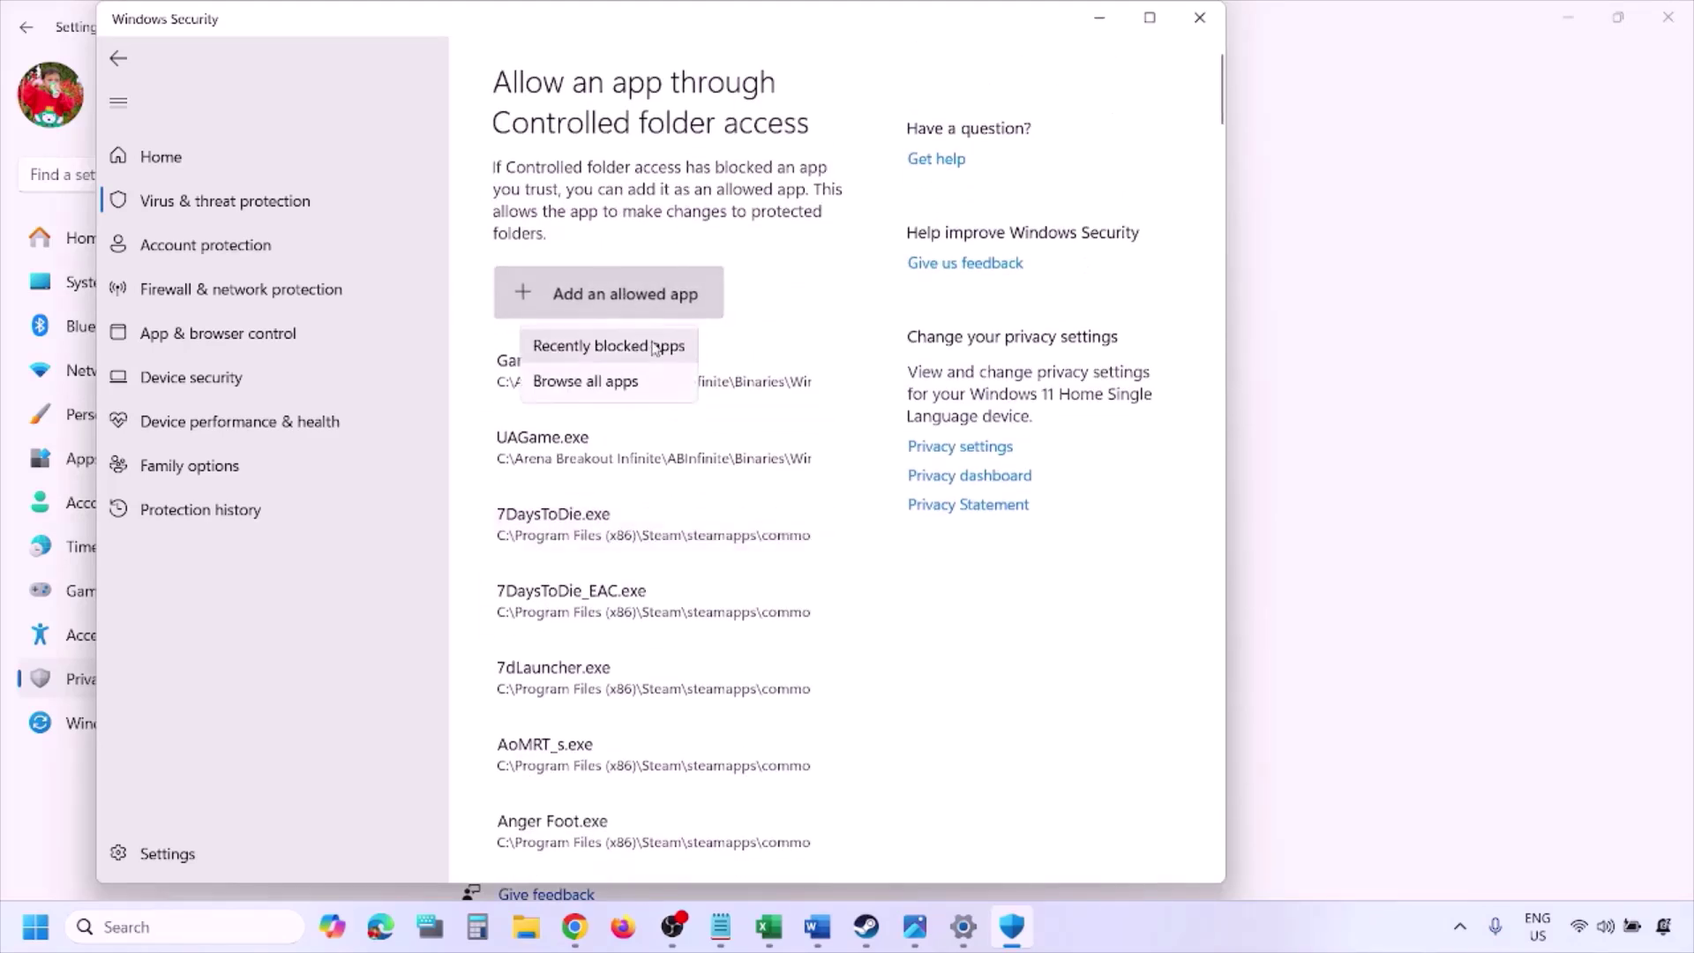
{"action": "left_click", "coordinate": [635, 385]}
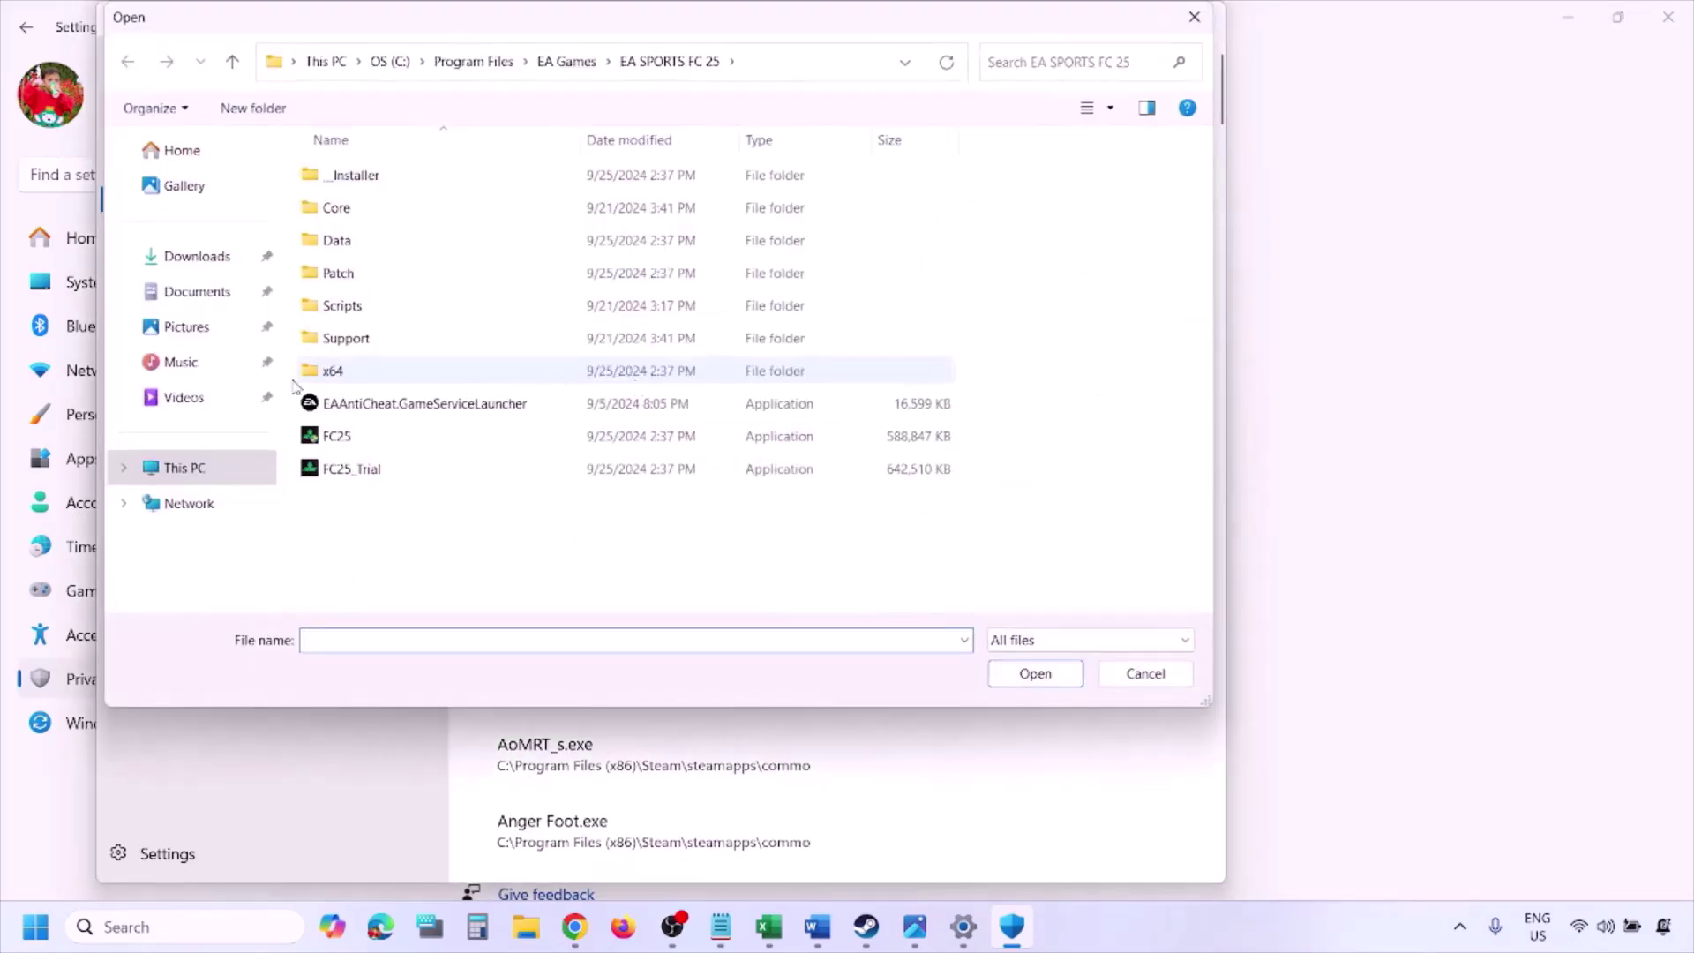
{"action": "left_click", "coordinate": [188, 470]}
{"action": "left_click", "coordinate": [444, 202]}
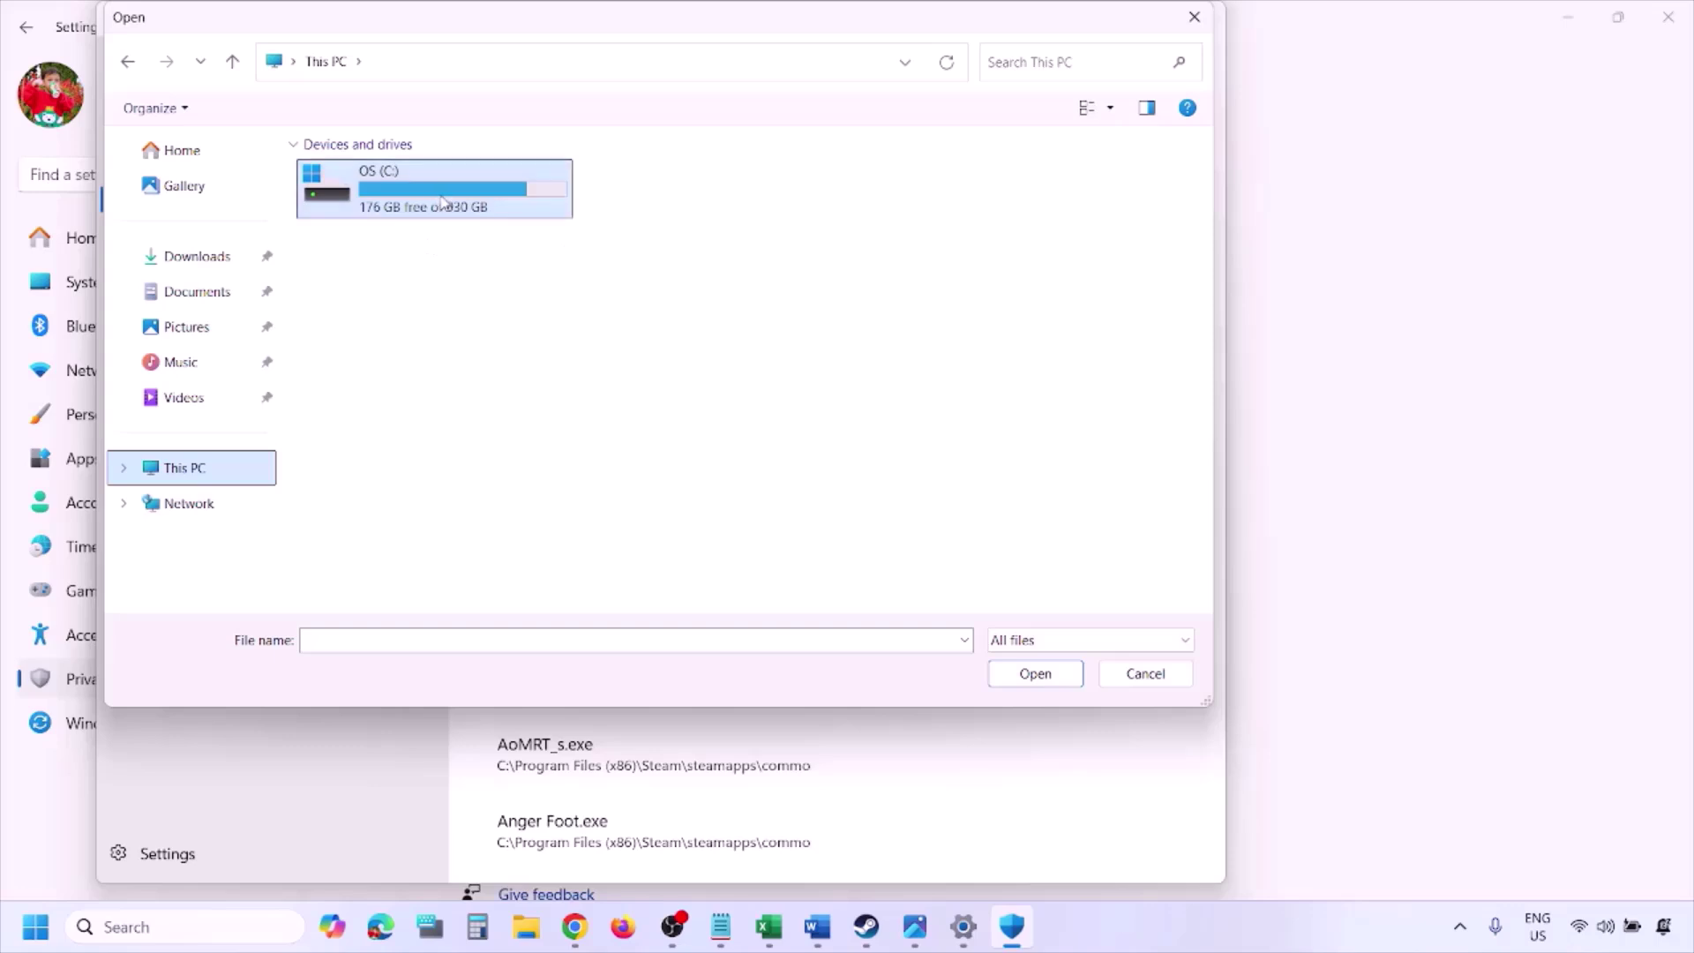
{"action": "double_click", "coordinate": [444, 202]}
Step: Browse to the Program Files (x86)\Steam\steamapps folder to locate the game exe, and cancel the file selection
{"action": "scroll", "coordinate": [439, 204], "scroll_direction": "down", "scroll_amount": 3}
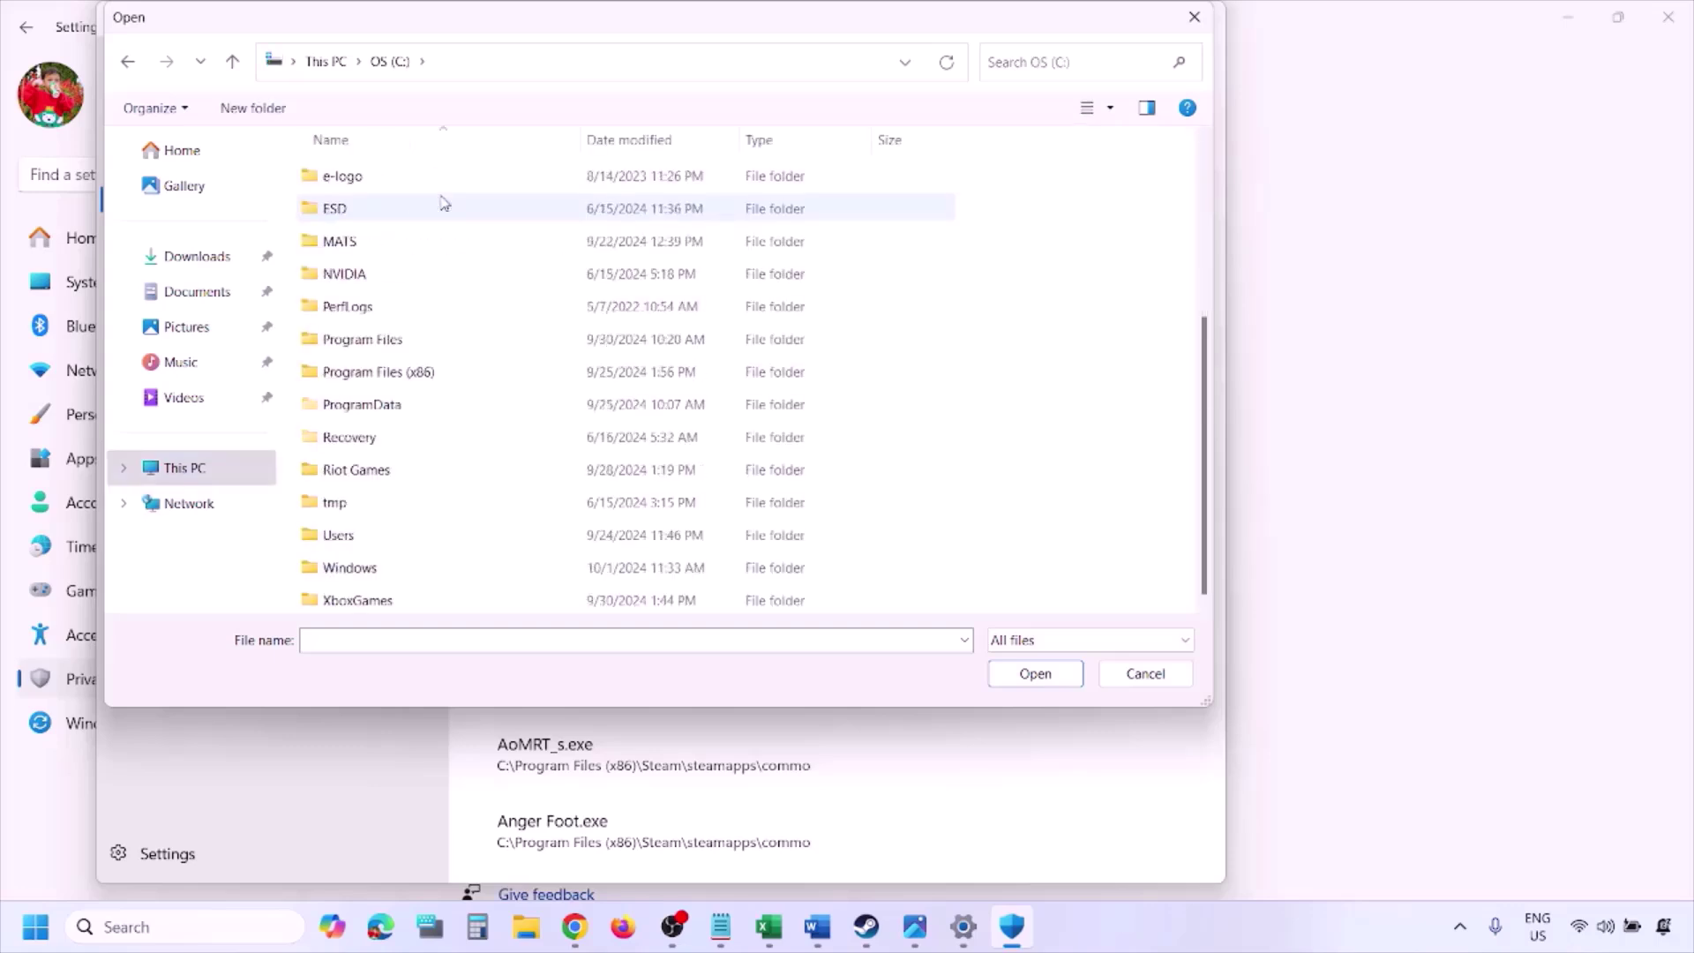
{"action": "double_click", "coordinate": [426, 372]}
{"action": "scroll", "coordinate": [426, 371], "scroll_direction": "down", "scroll_amount": 4}
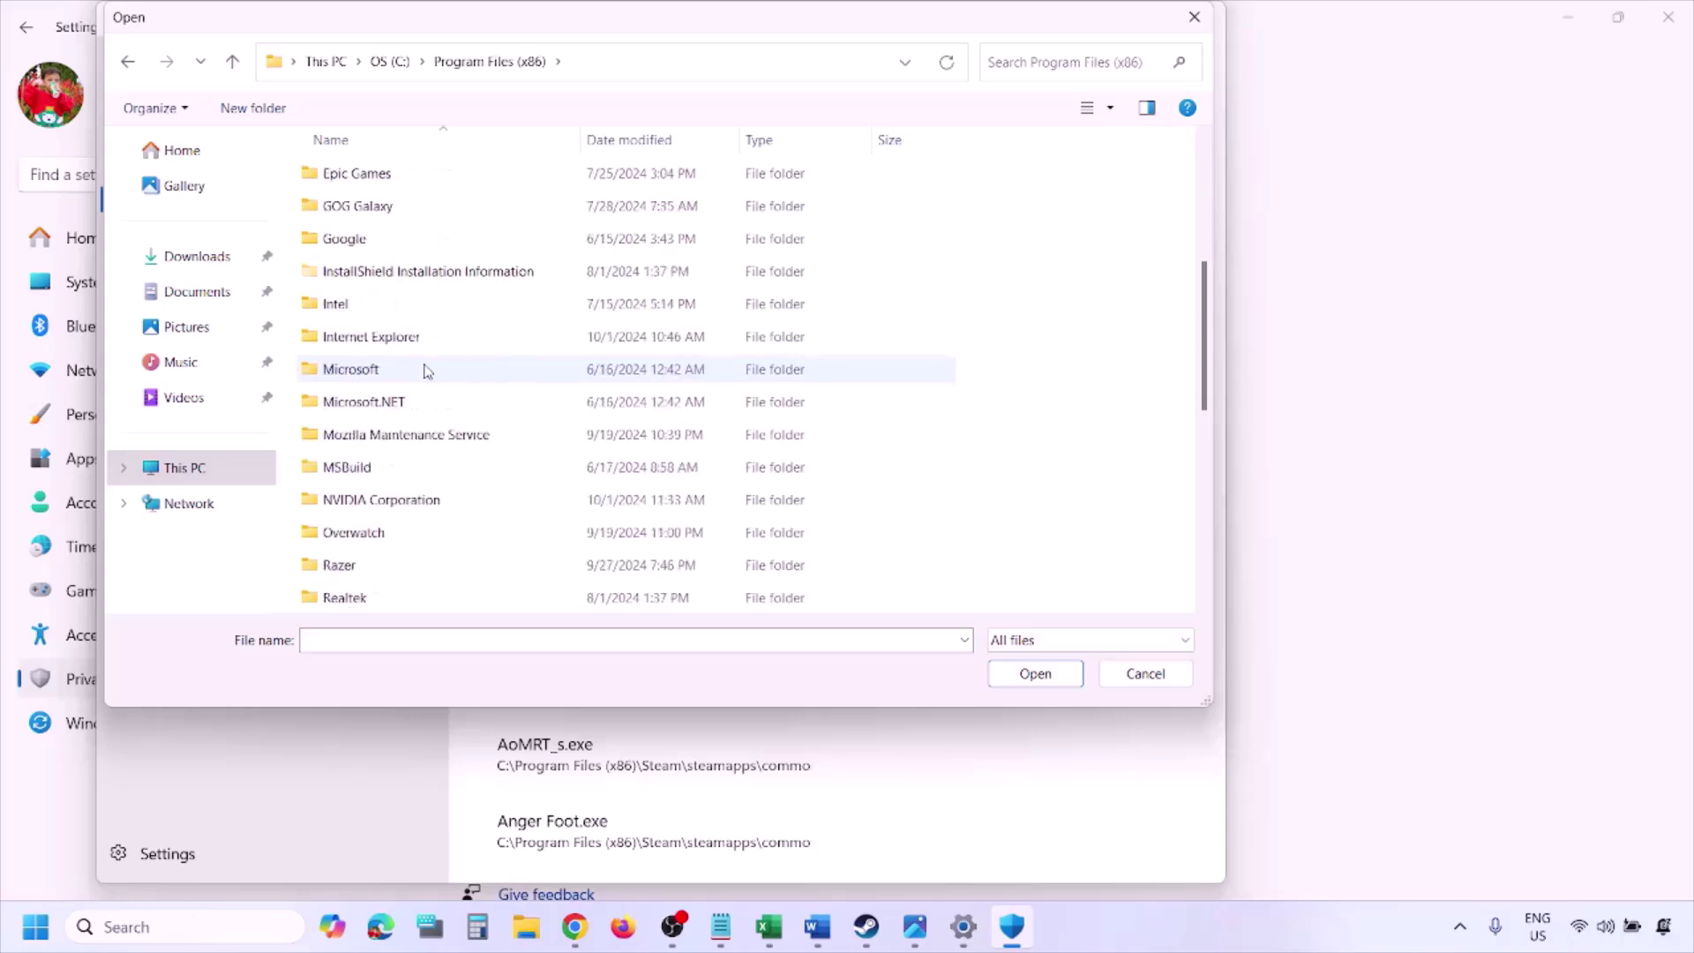
{"action": "scroll", "coordinate": [427, 371], "scroll_direction": "down", "scroll_amount": 4}
{"action": "double_click", "coordinate": [376, 303]}
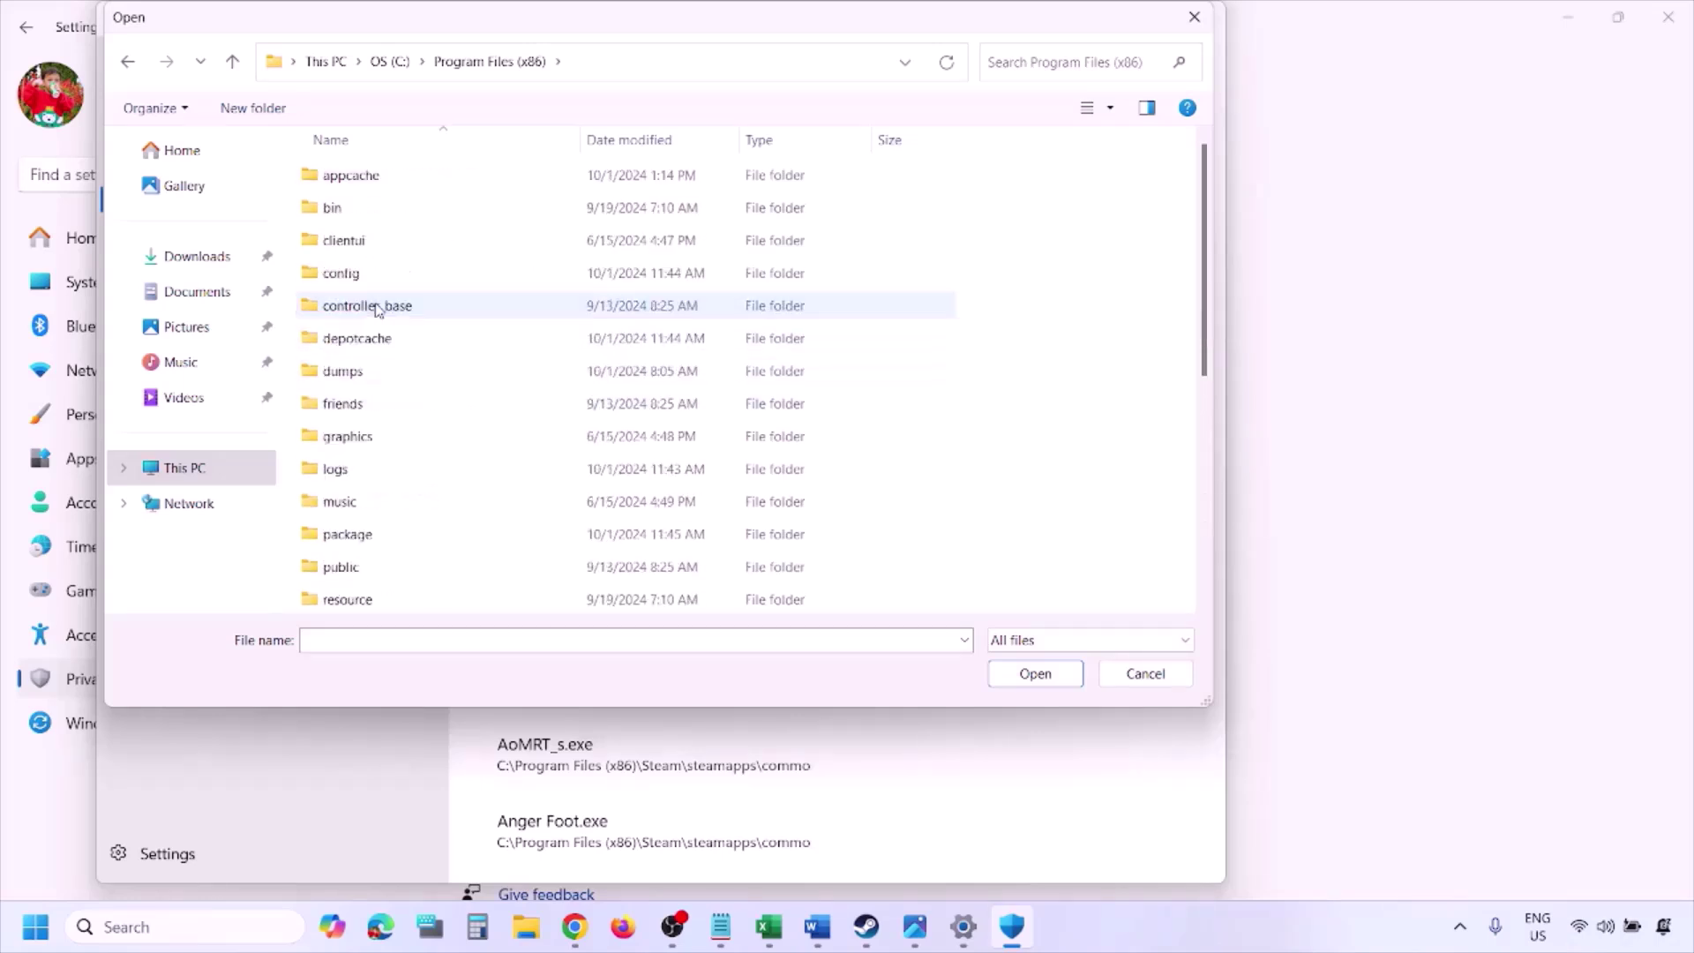
{"action": "scroll", "coordinate": [389, 386], "scroll_direction": "down", "scroll_amount": 4}
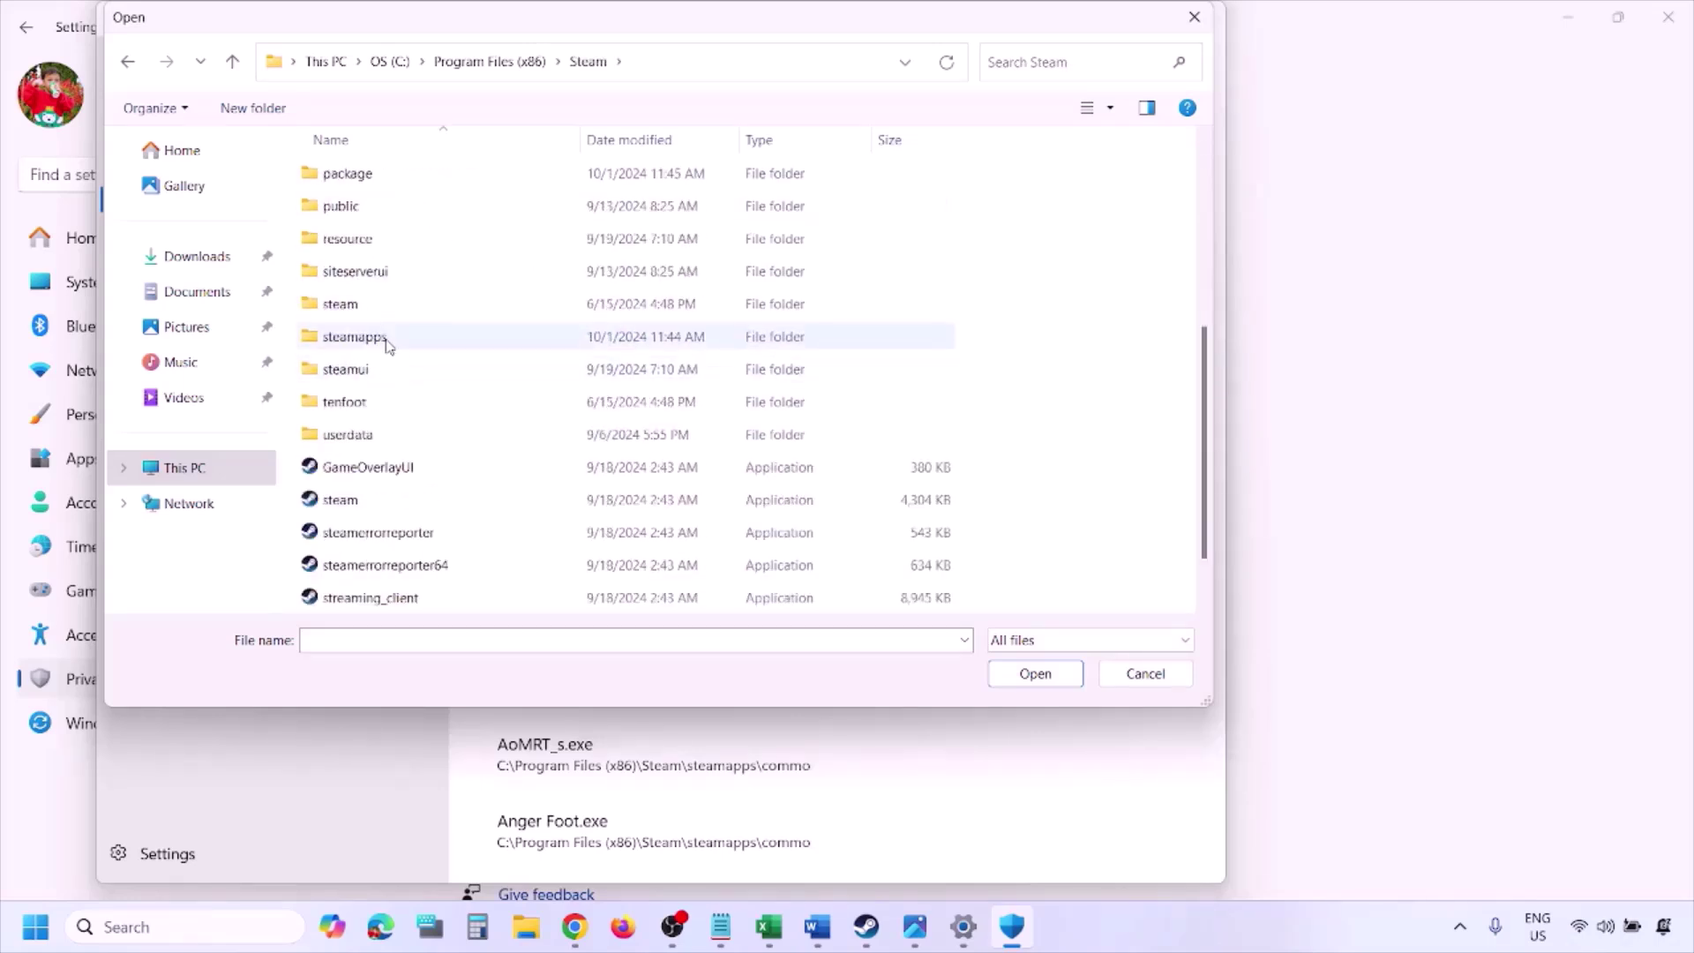
{"action": "left_click", "coordinate": [386, 340]}
{"action": "double_click", "coordinate": [386, 339]}
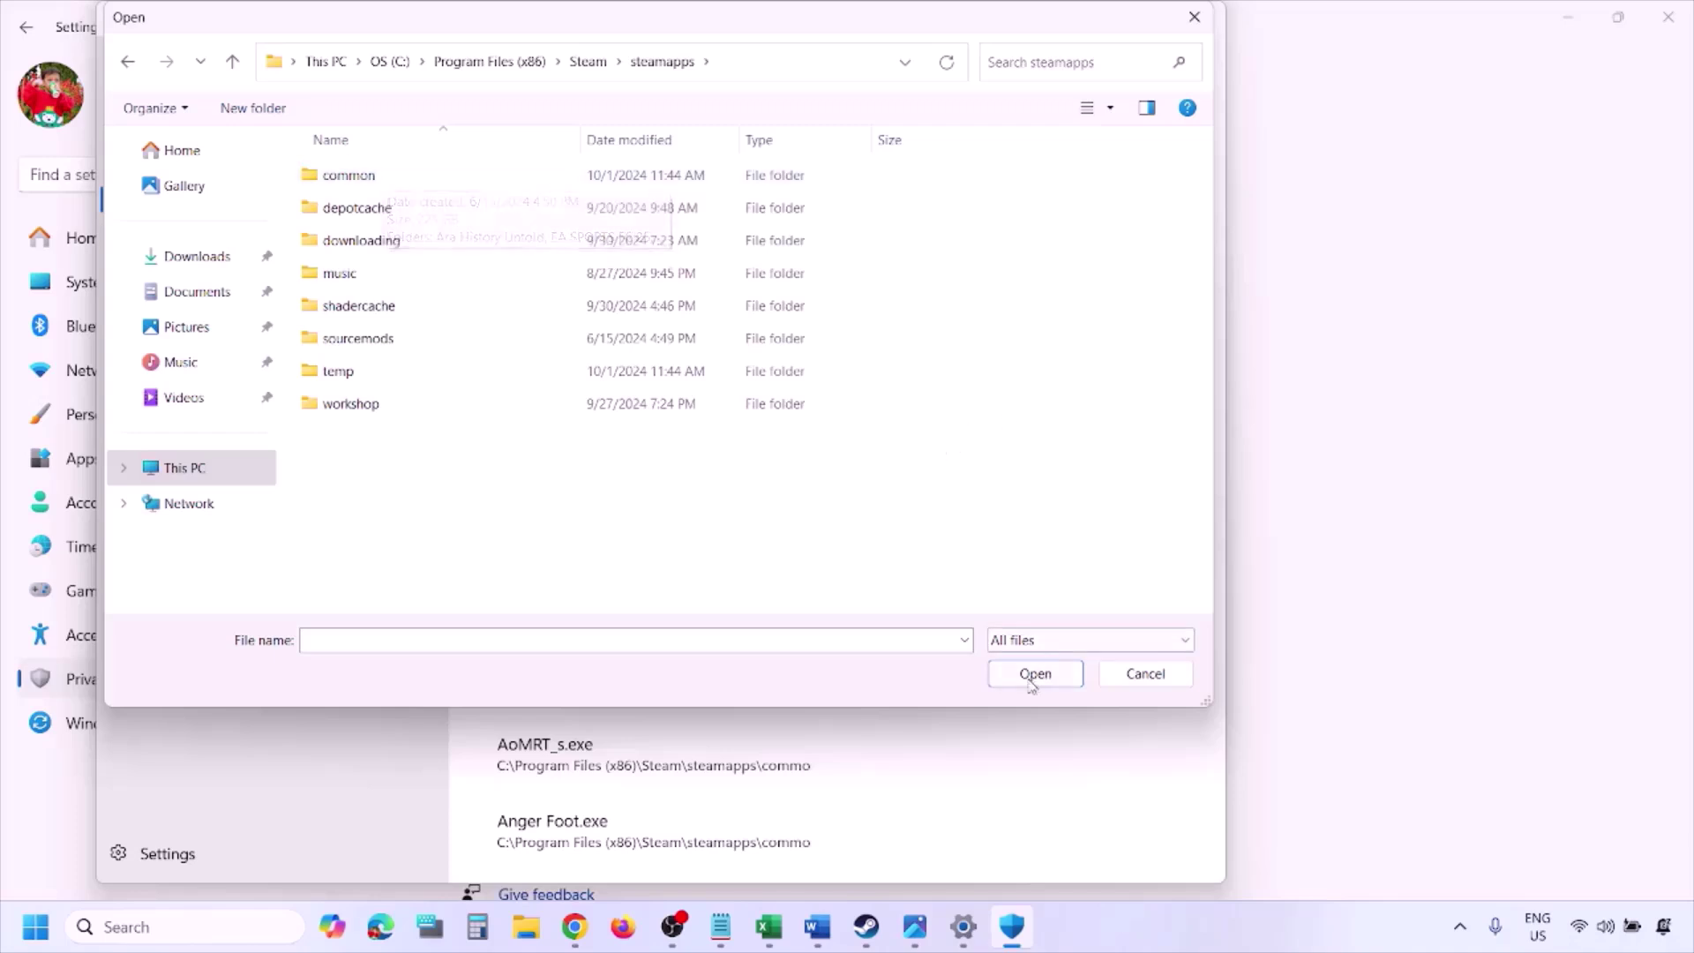
{"action": "left_click", "coordinate": [1144, 675]}
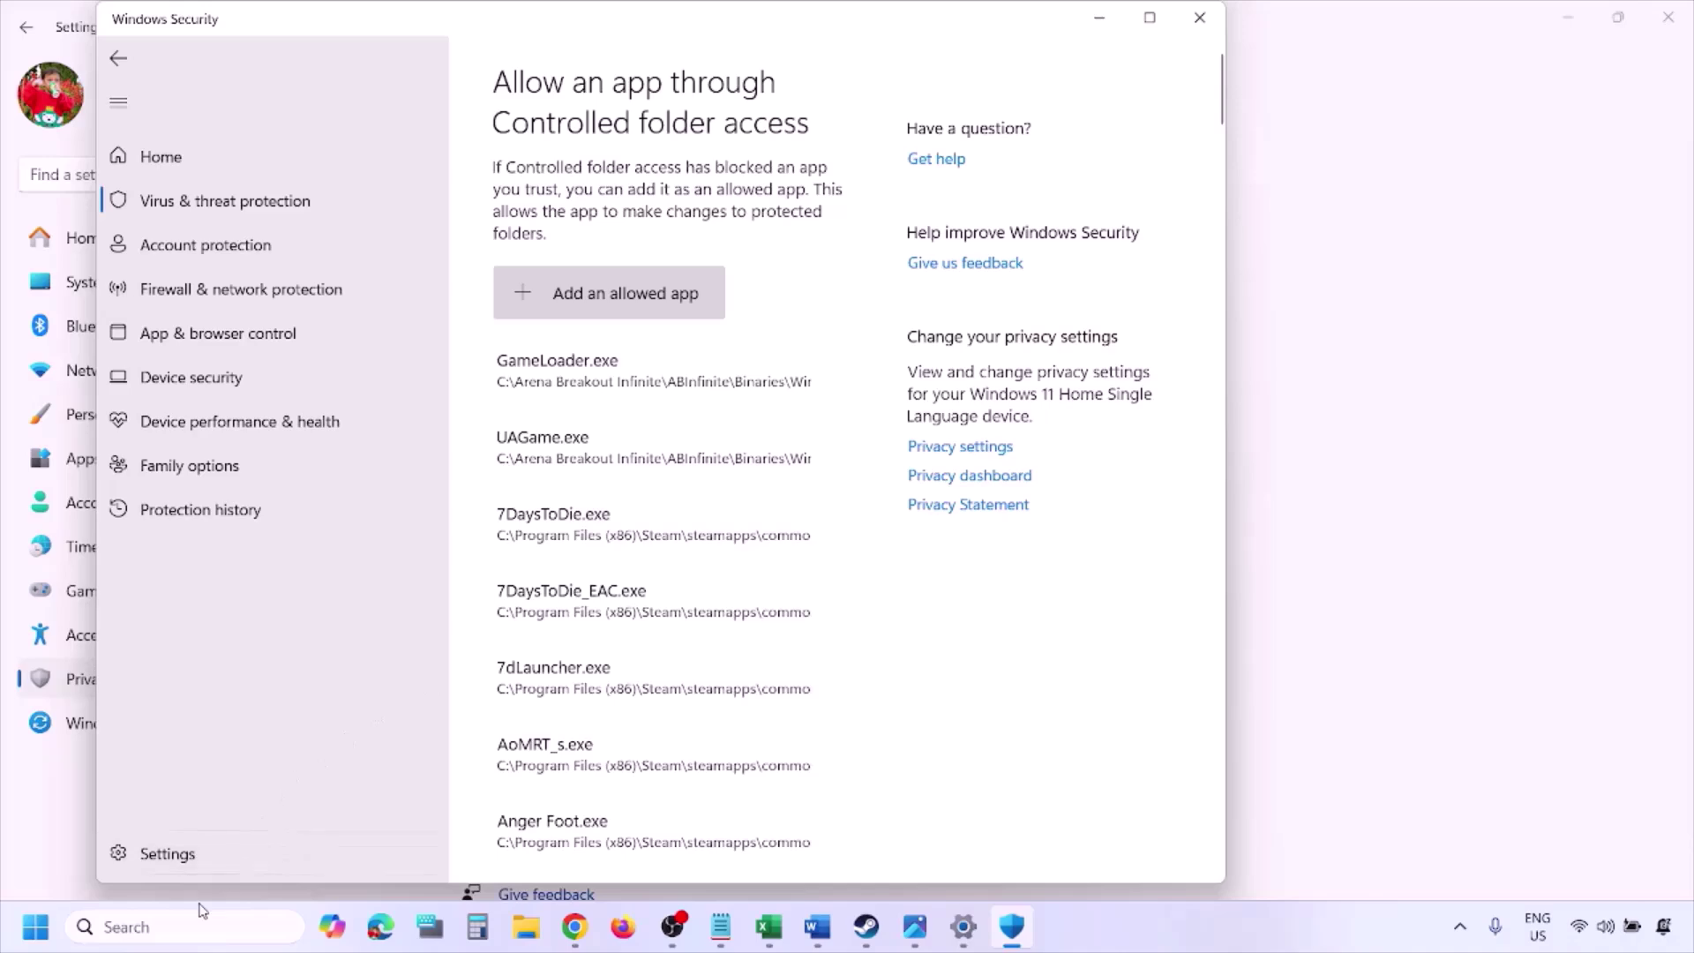
Step: Open the list of apps allowed through Windows Defender Firewall from System and Security in Control Panel
{"action": "left_click", "coordinate": [174, 926]}
{"action": "type", "text": "ontrol"}
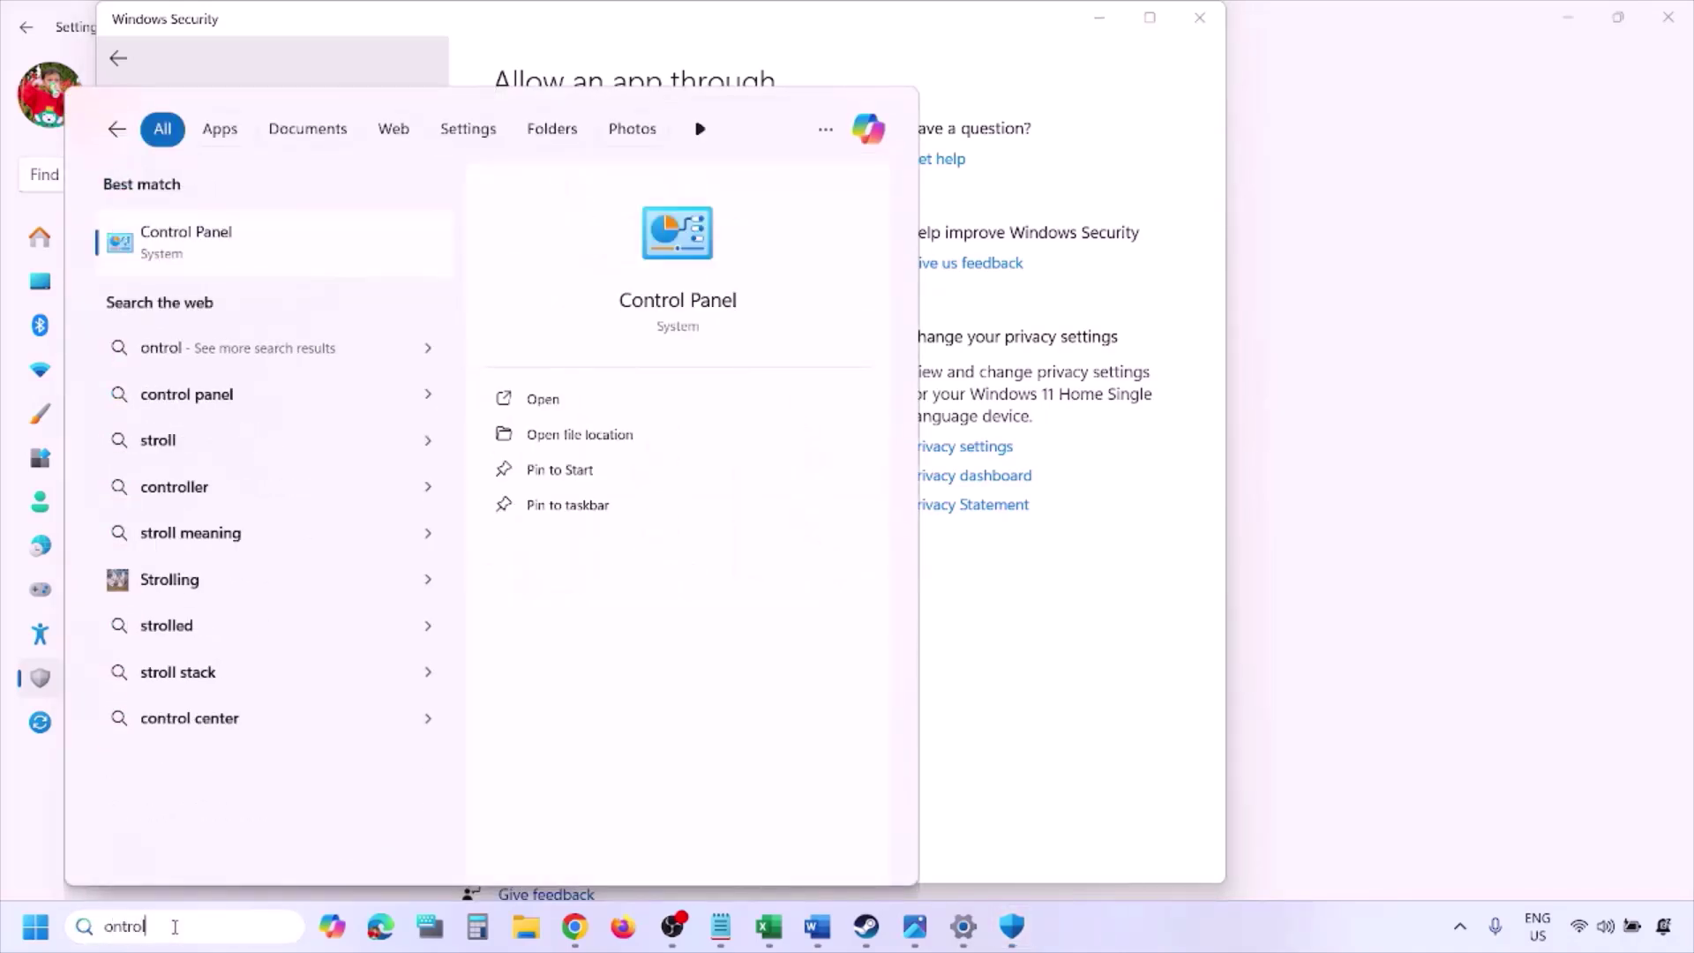
{"action": "key", "text": "Return"}
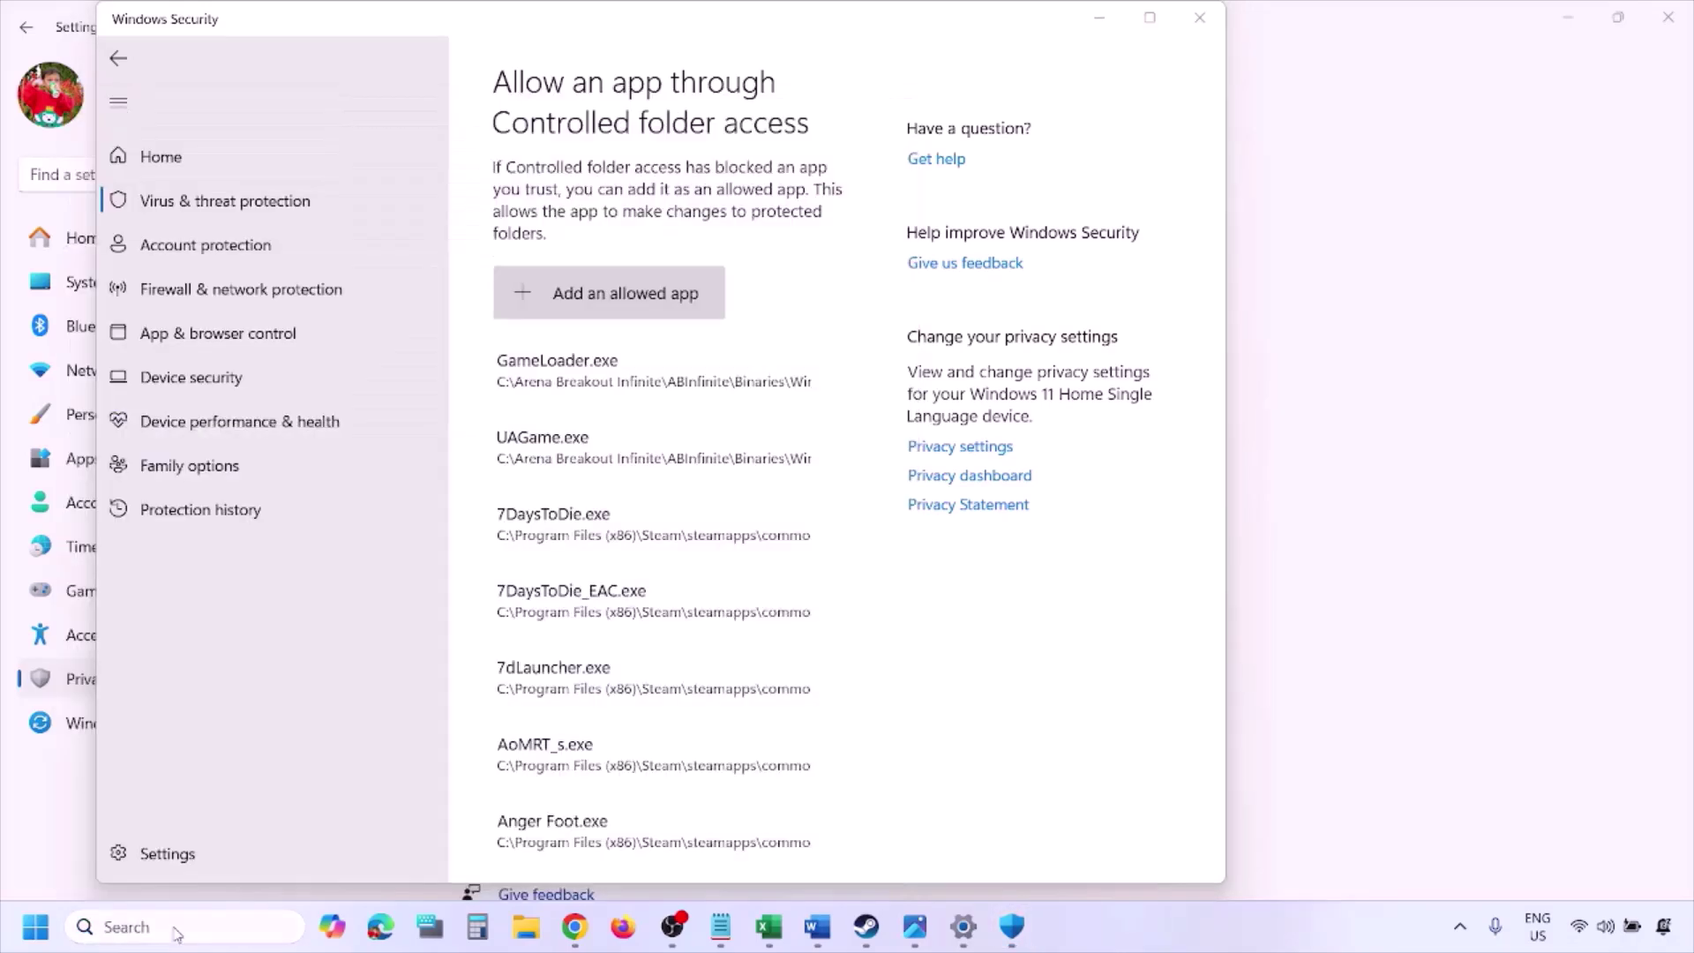
{"action": "left_click", "coordinate": [582, 176]}
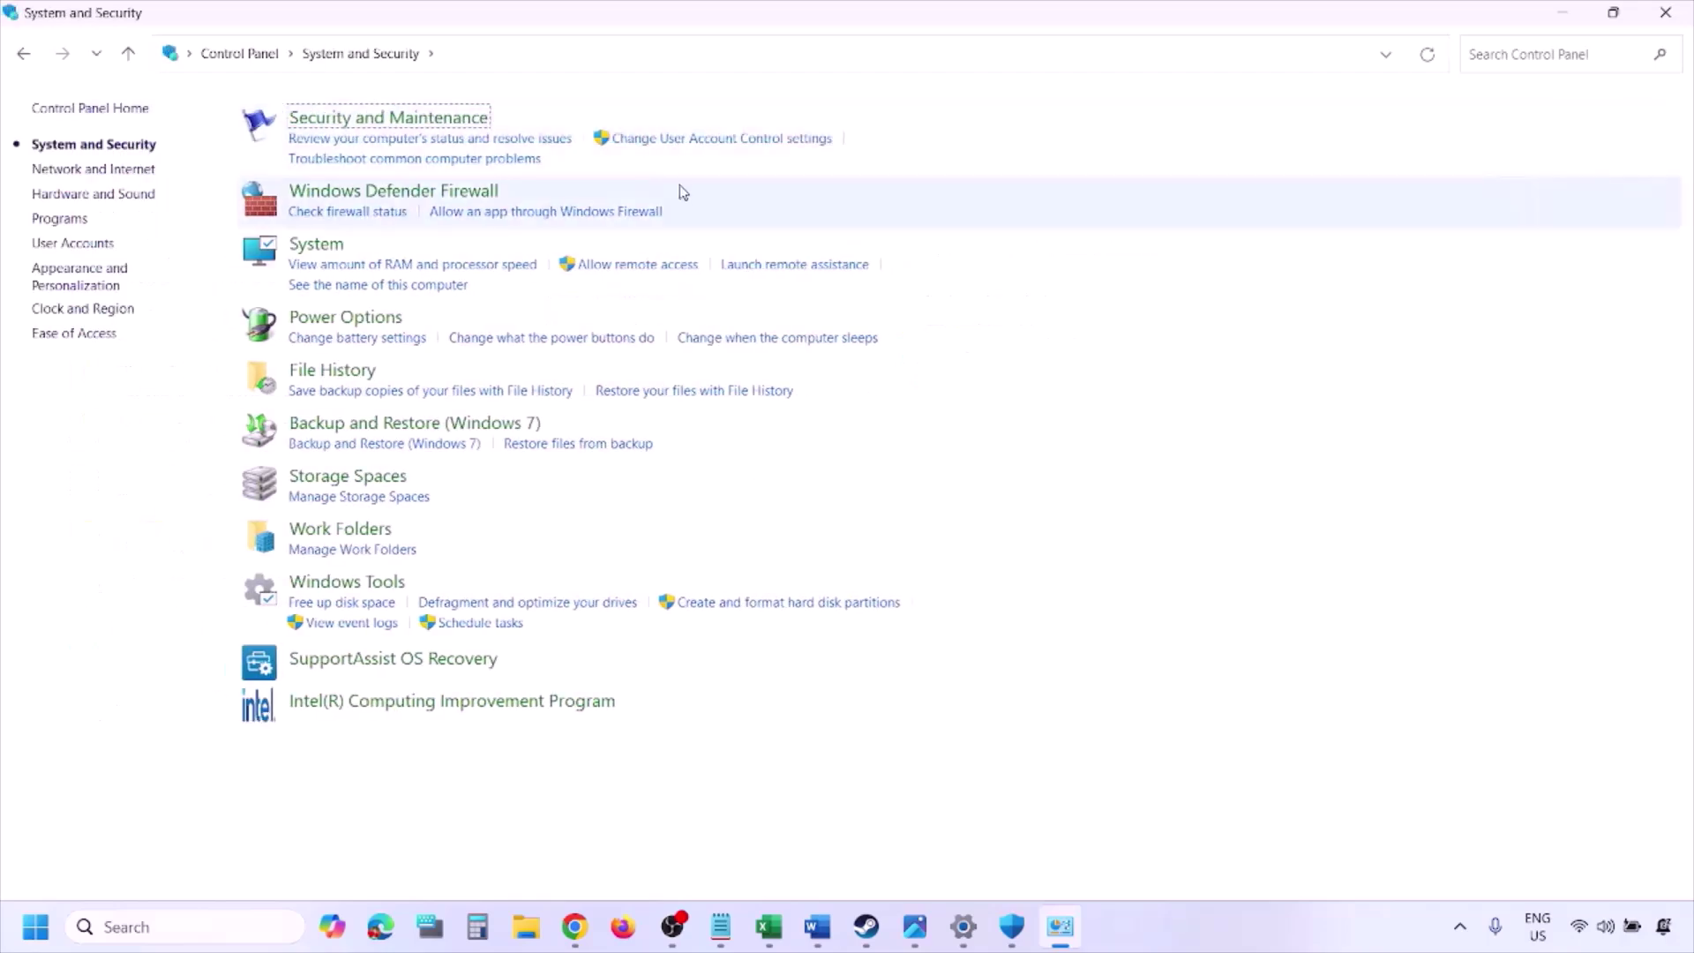
{"action": "left_click", "coordinate": [456, 191]}
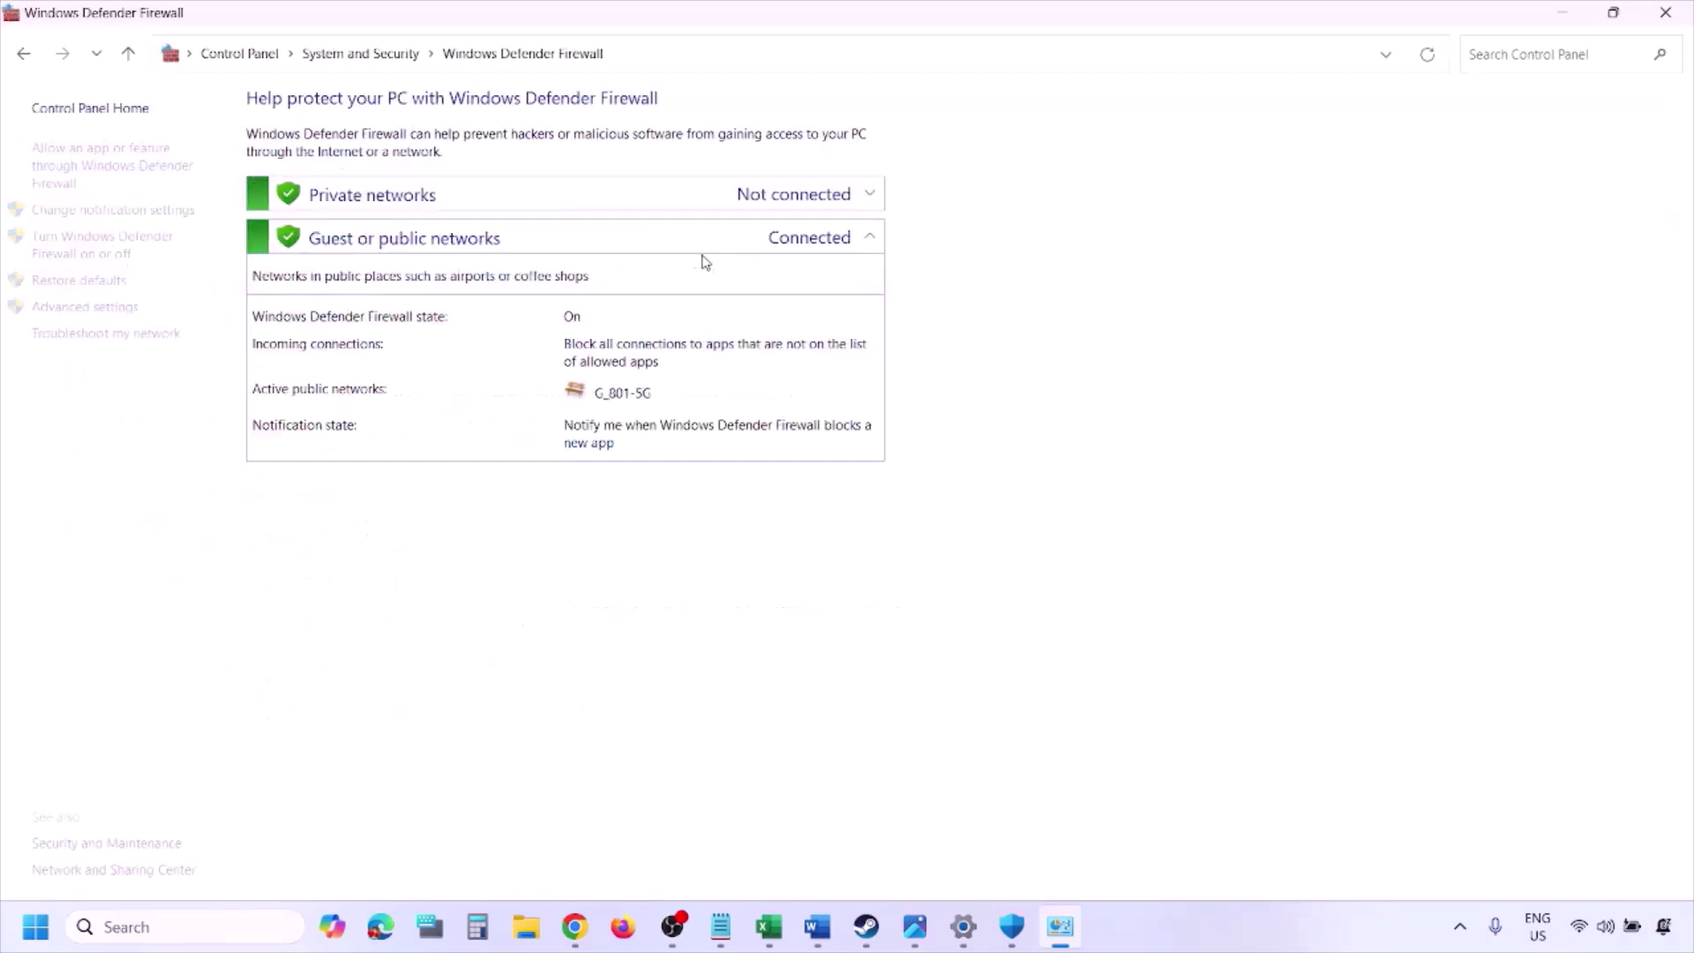
{"action": "left_click", "coordinate": [115, 163]}
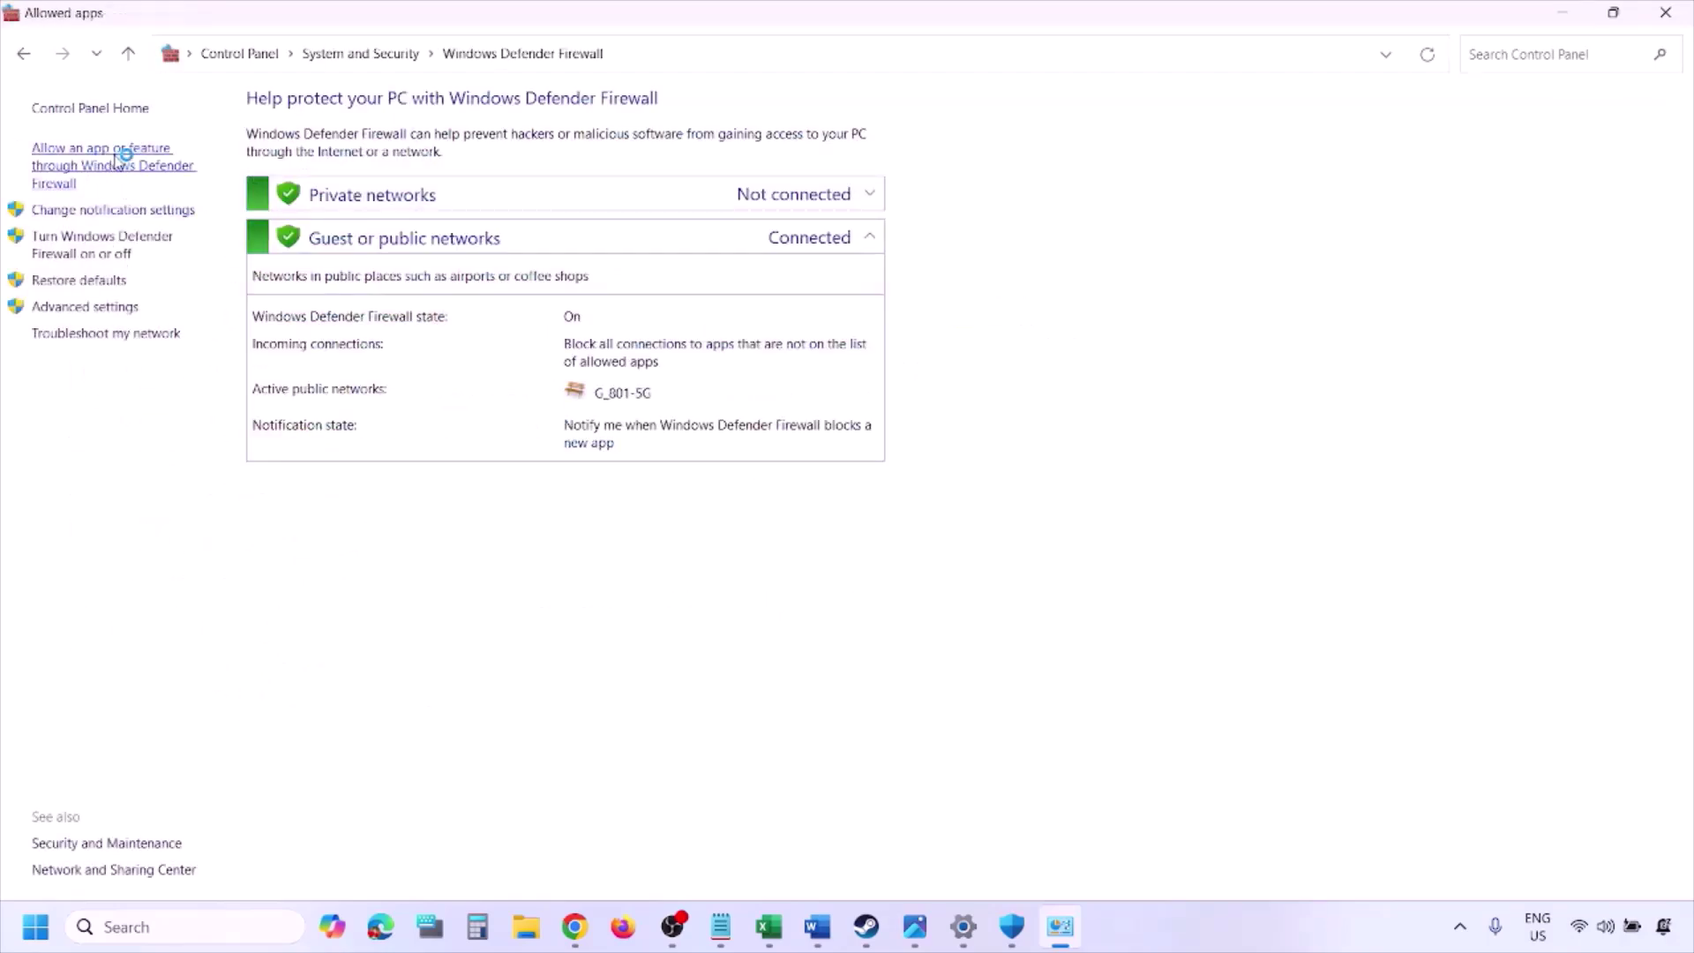
Step: Try adding another app to the firewall's allowed list by browsing This PC, cancel the addition, and close Control Panel
{"action": "left_click", "coordinate": [1137, 168]}
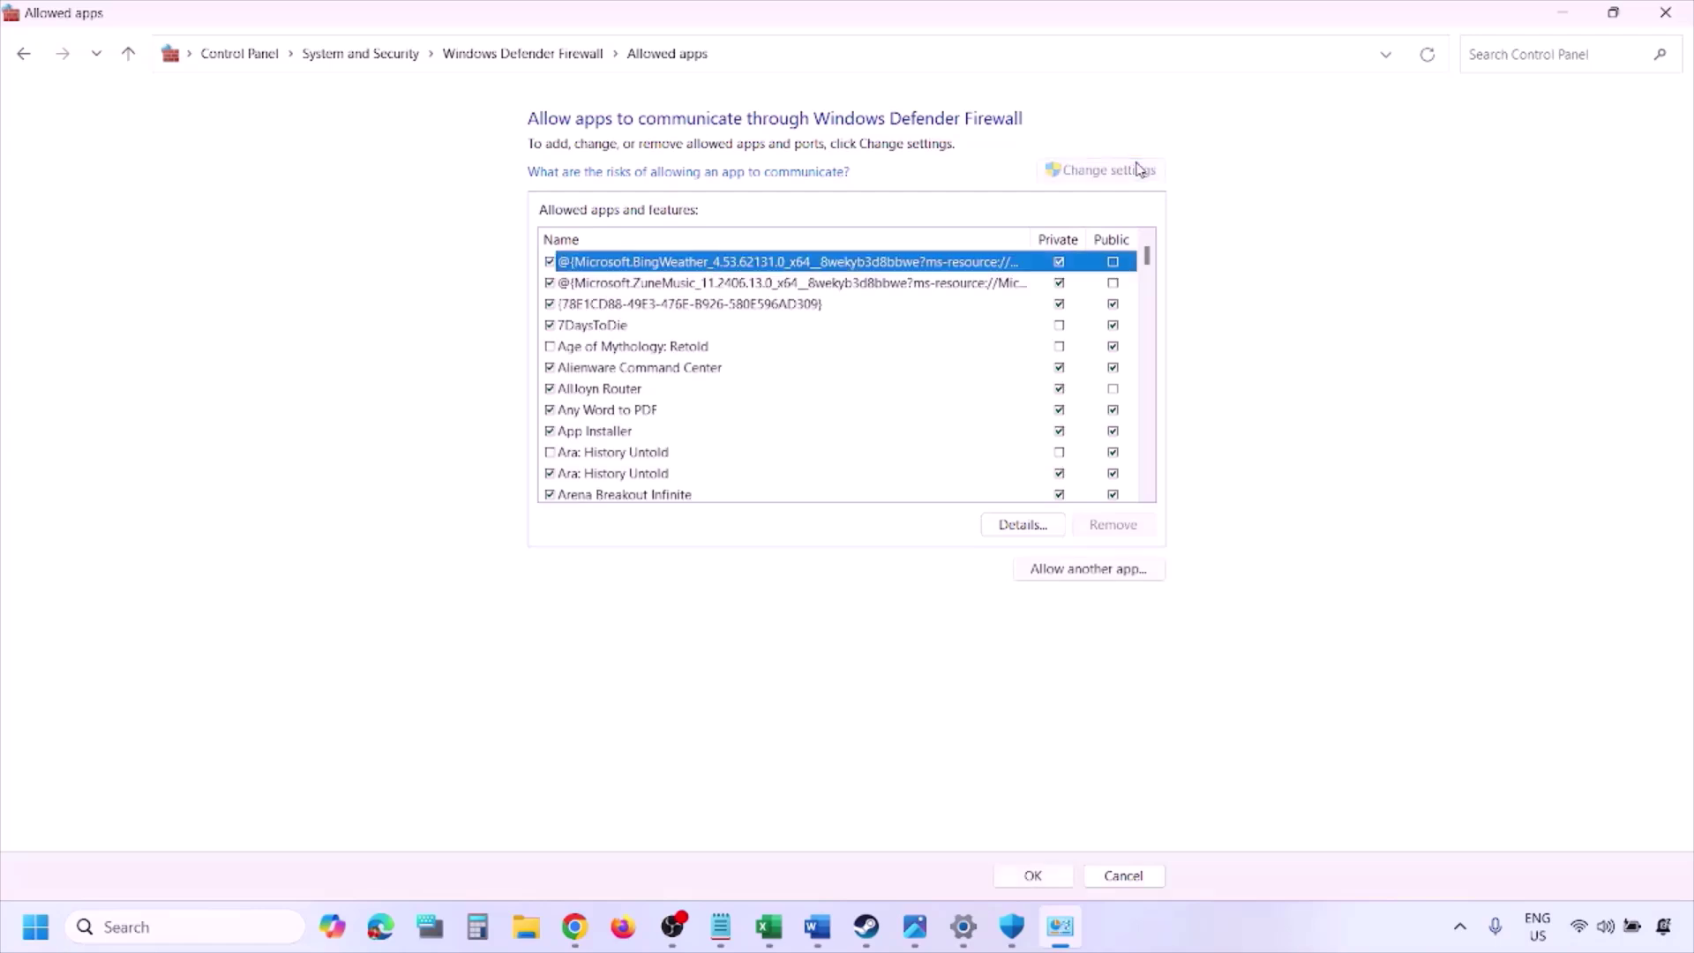
{"action": "left_click", "coordinate": [1090, 570]}
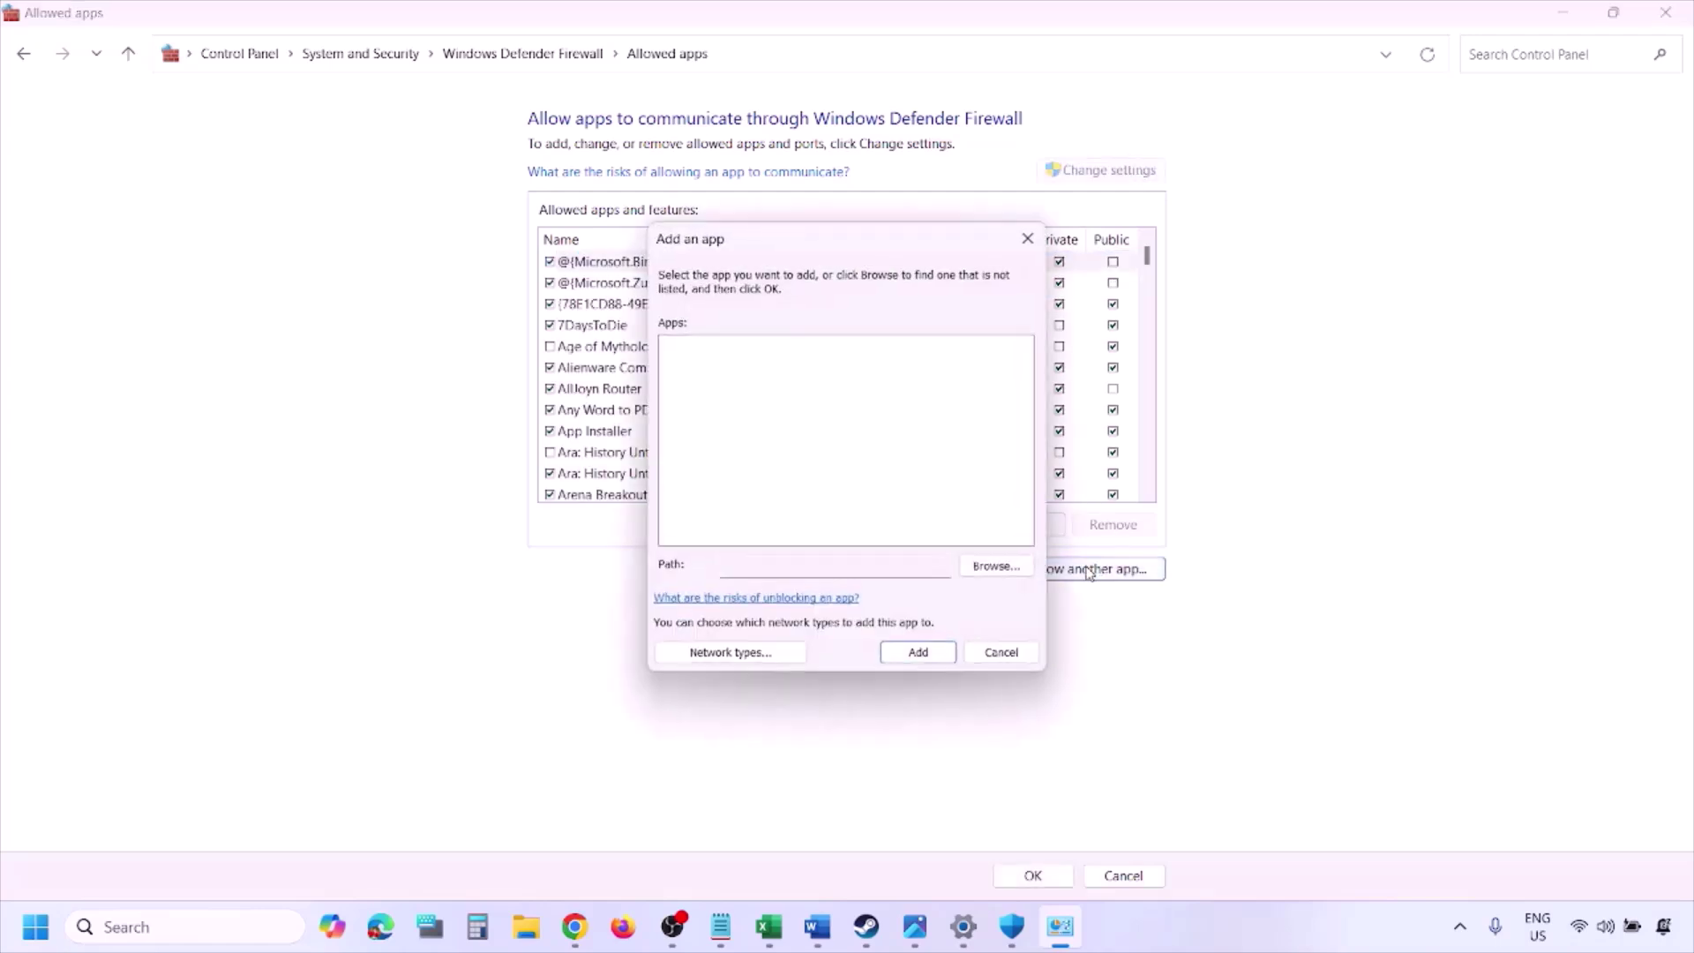
{"action": "left_click", "coordinate": [1001, 571]}
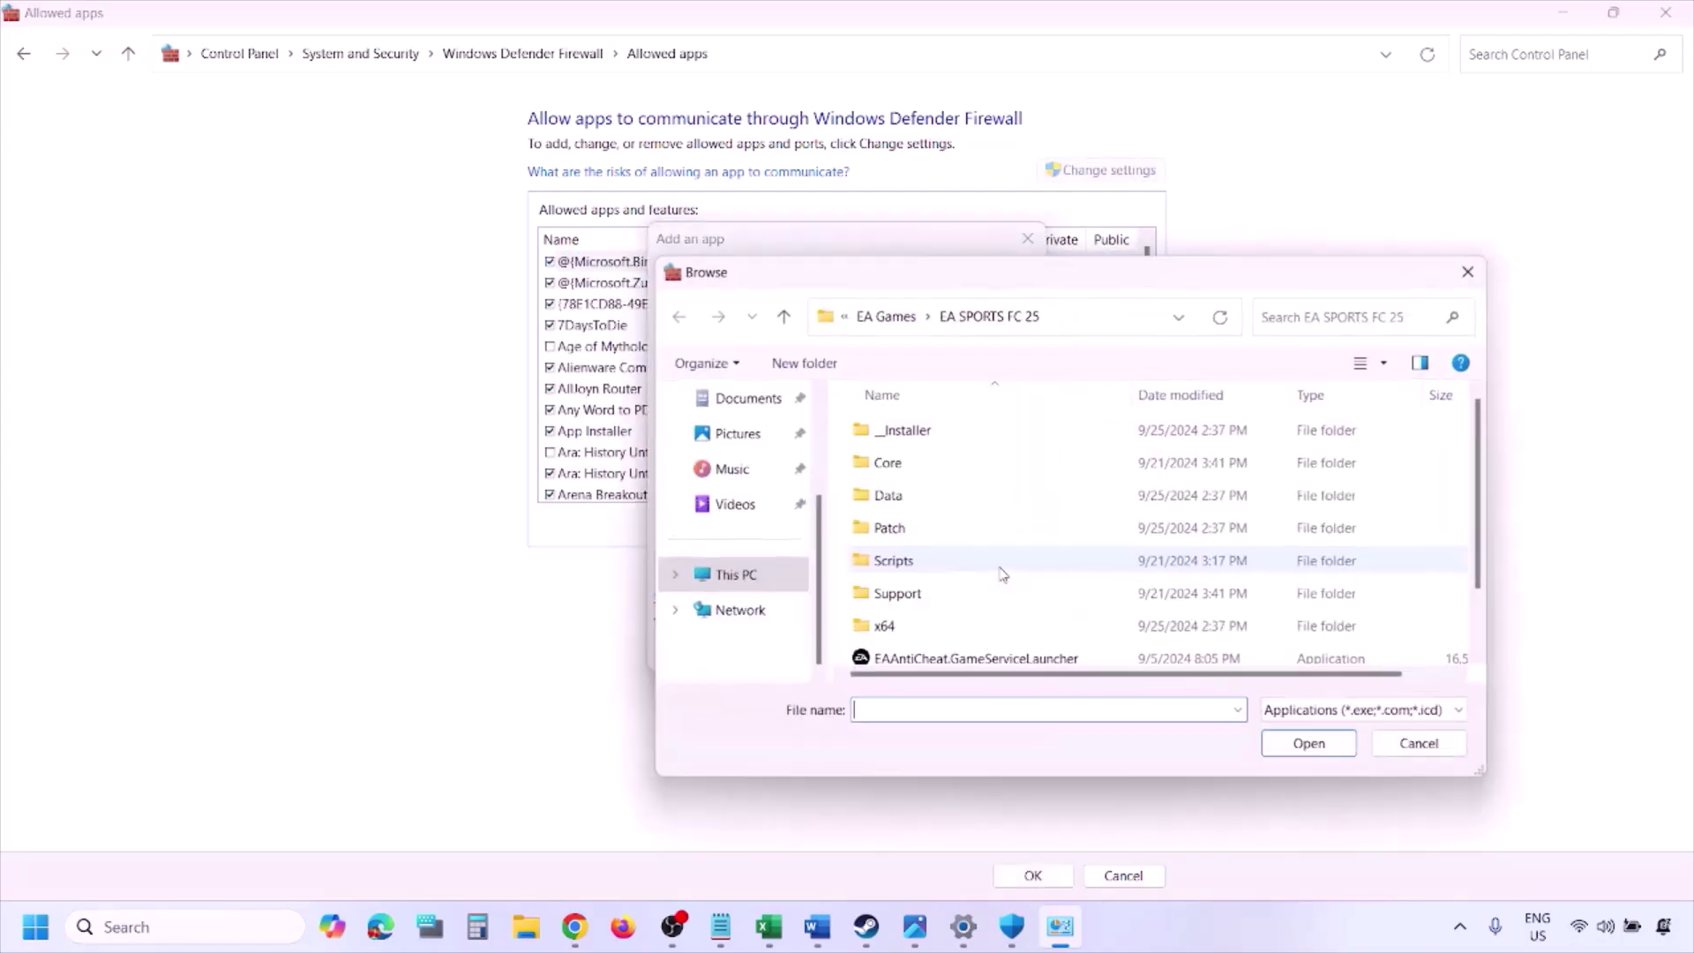
{"action": "left_click", "coordinate": [777, 582]}
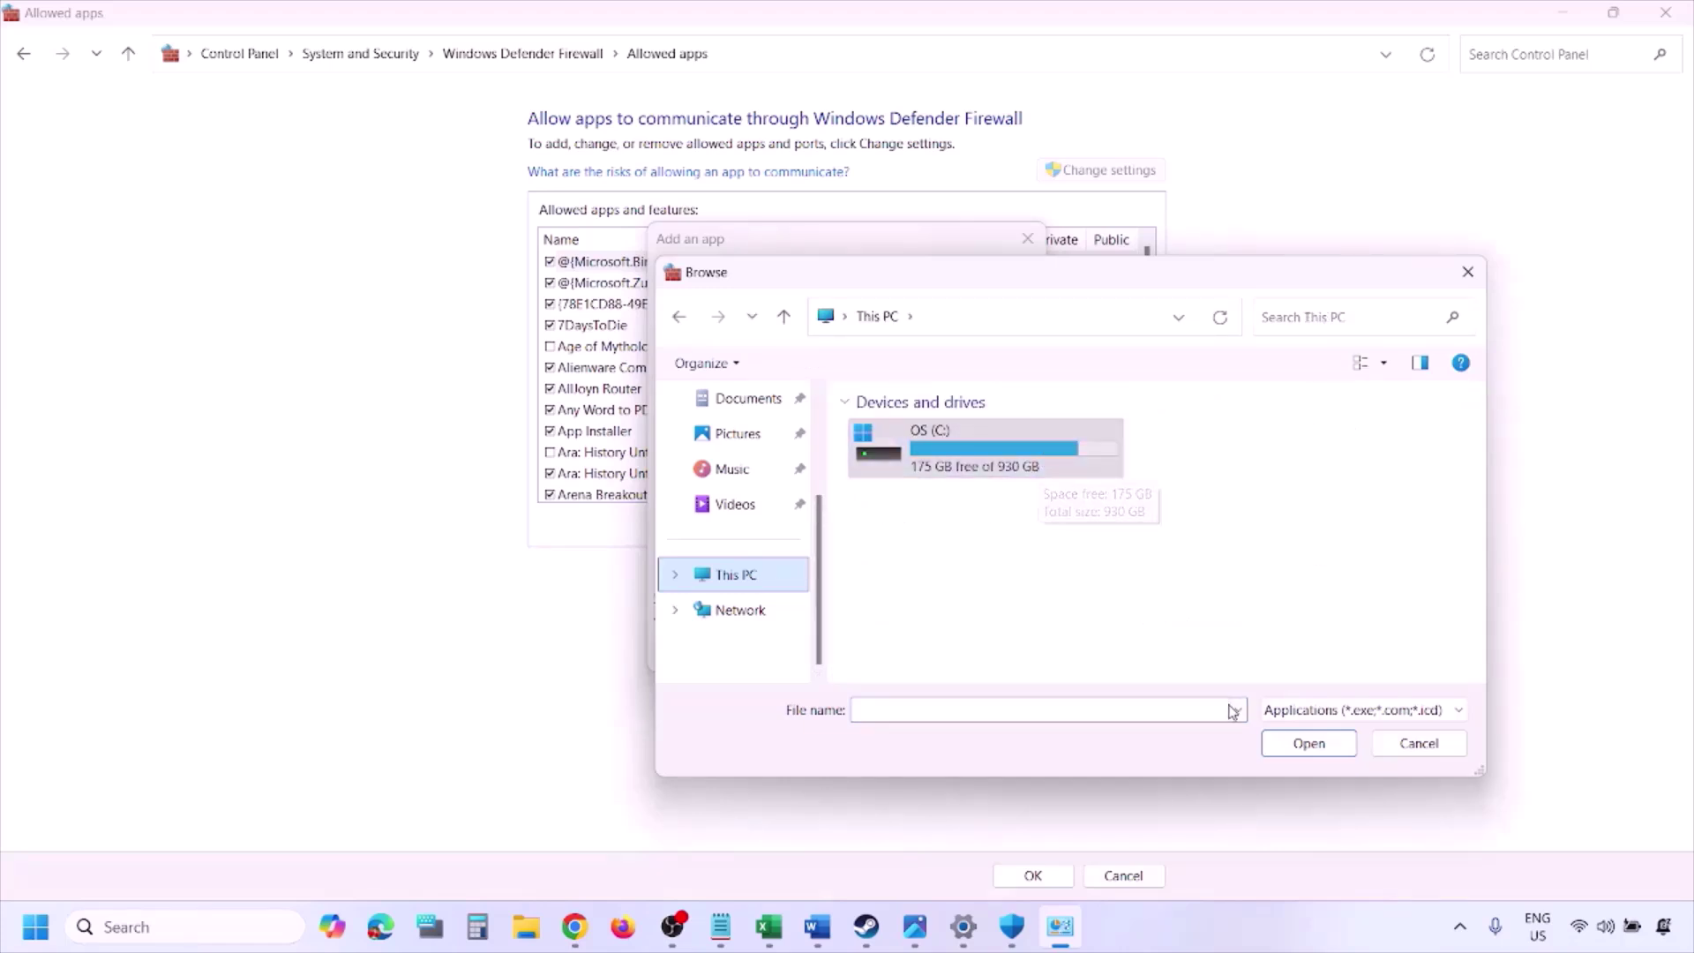
{"action": "left_click", "coordinate": [1411, 746]}
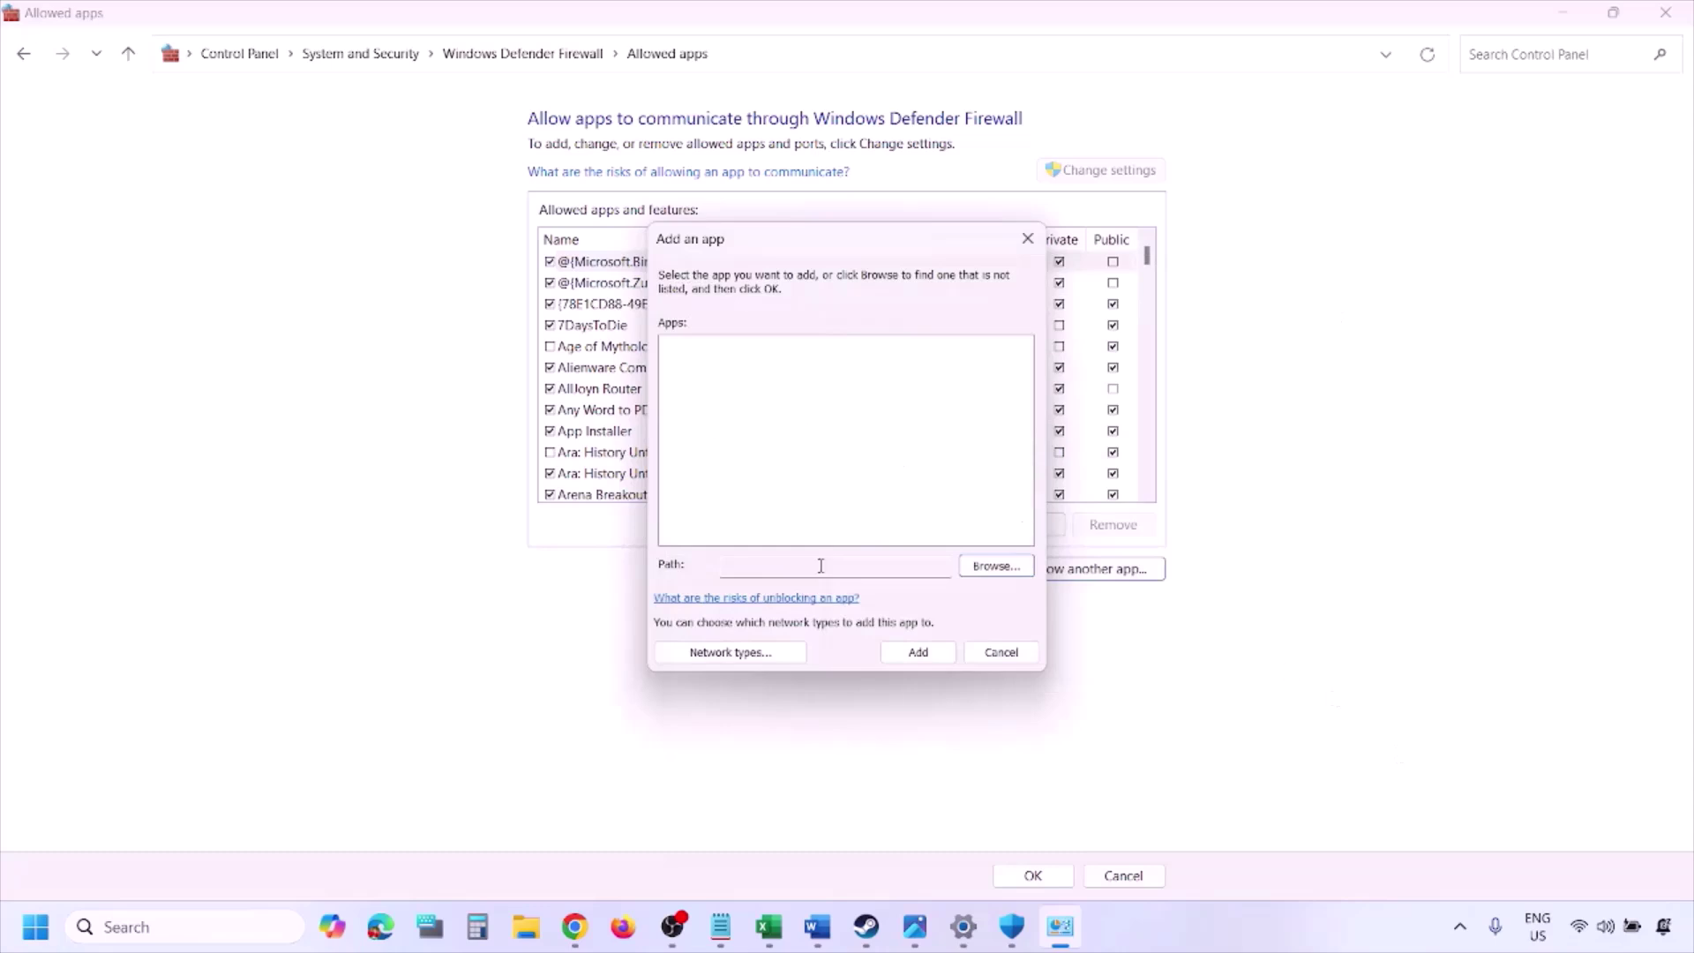
{"action": "left_click", "coordinate": [992, 658]}
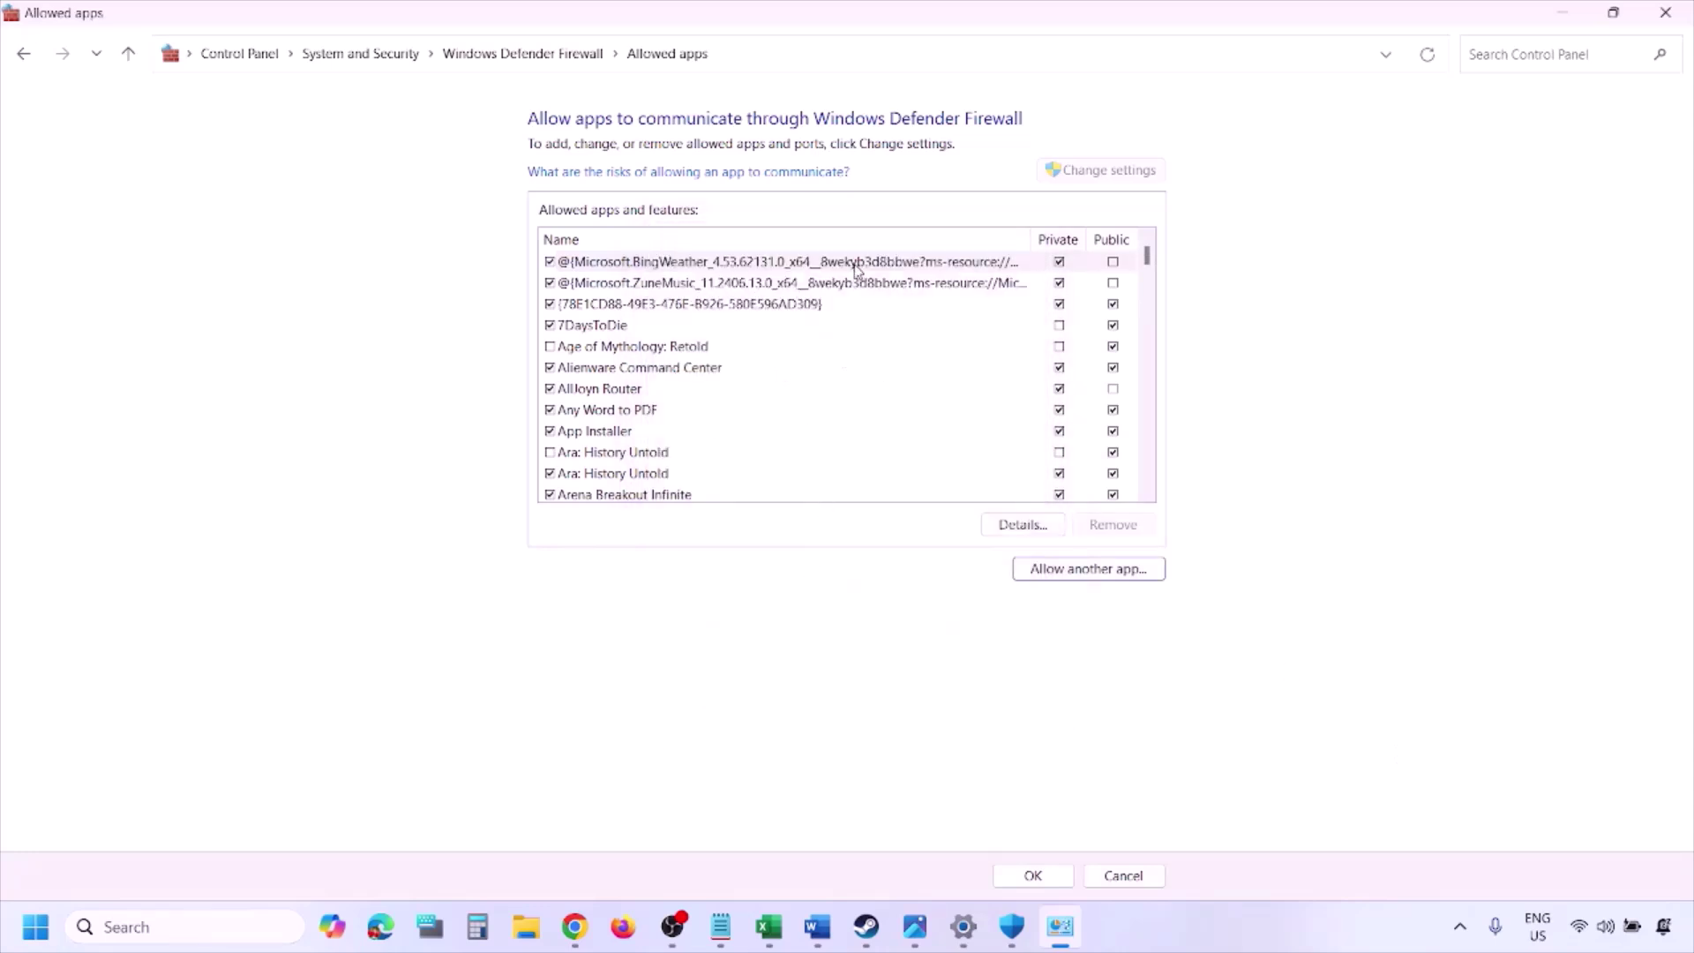
{"action": "left_click", "coordinate": [1669, 7]}
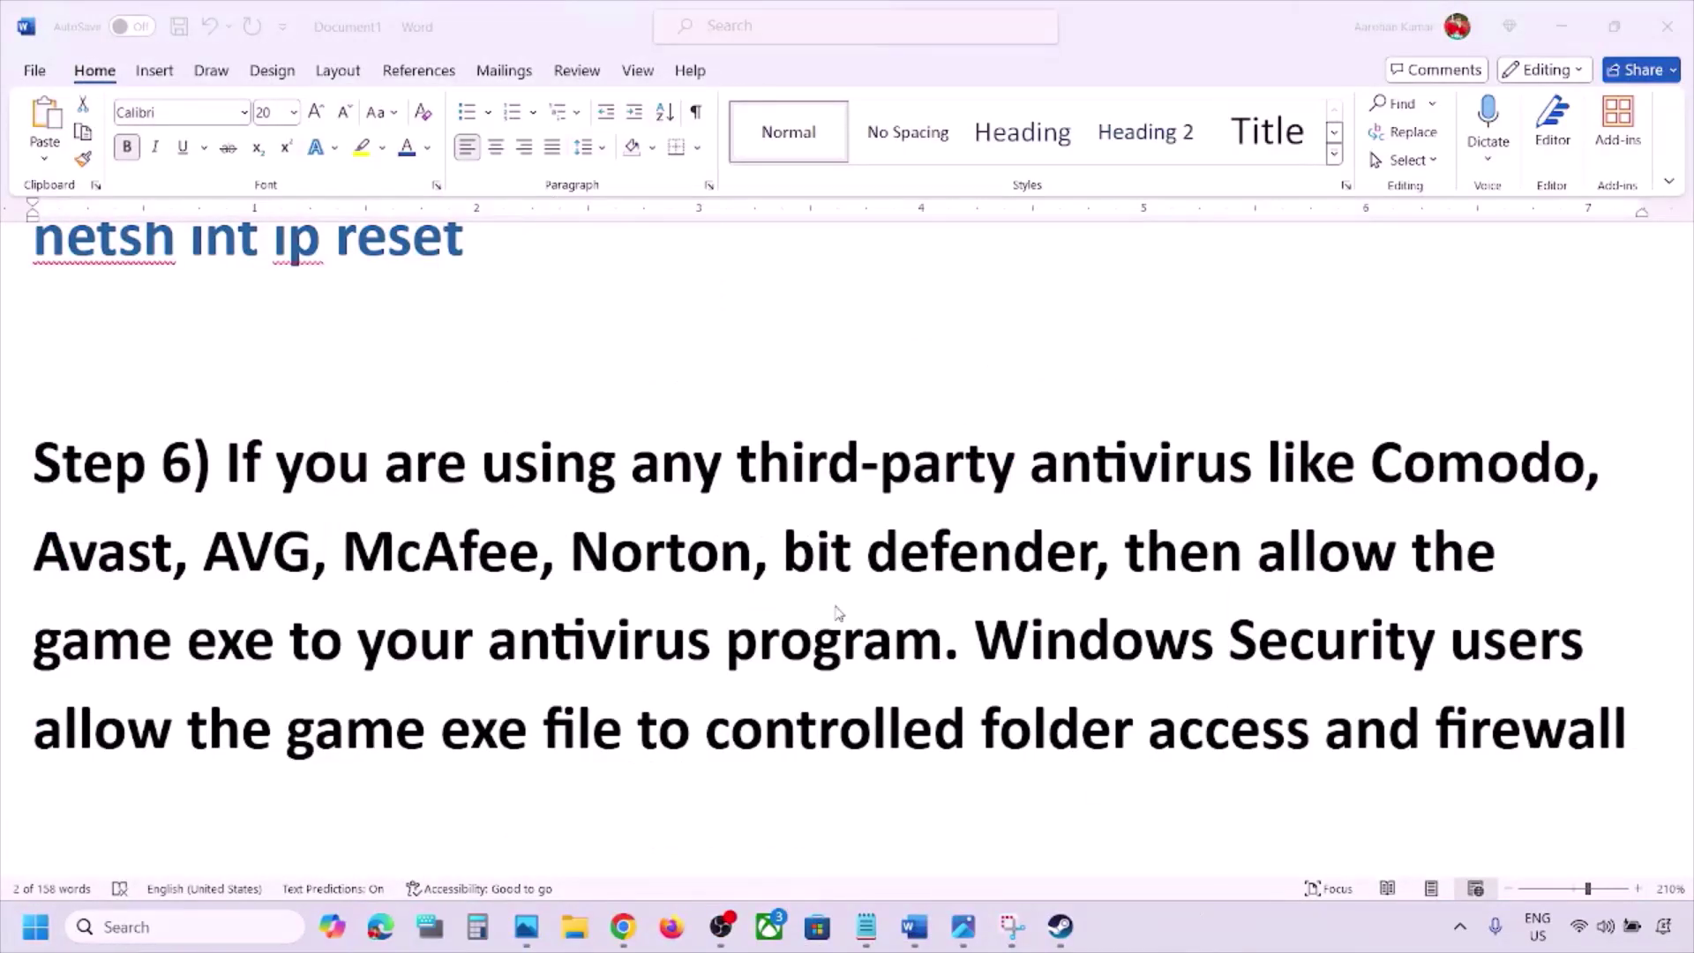
Step: Go to Step 7 in the Word notes and open Network and Sharing Center from Control Panel
{"action": "scroll", "coordinate": [838, 612], "scroll_direction": "down", "scroll_amount": 3}
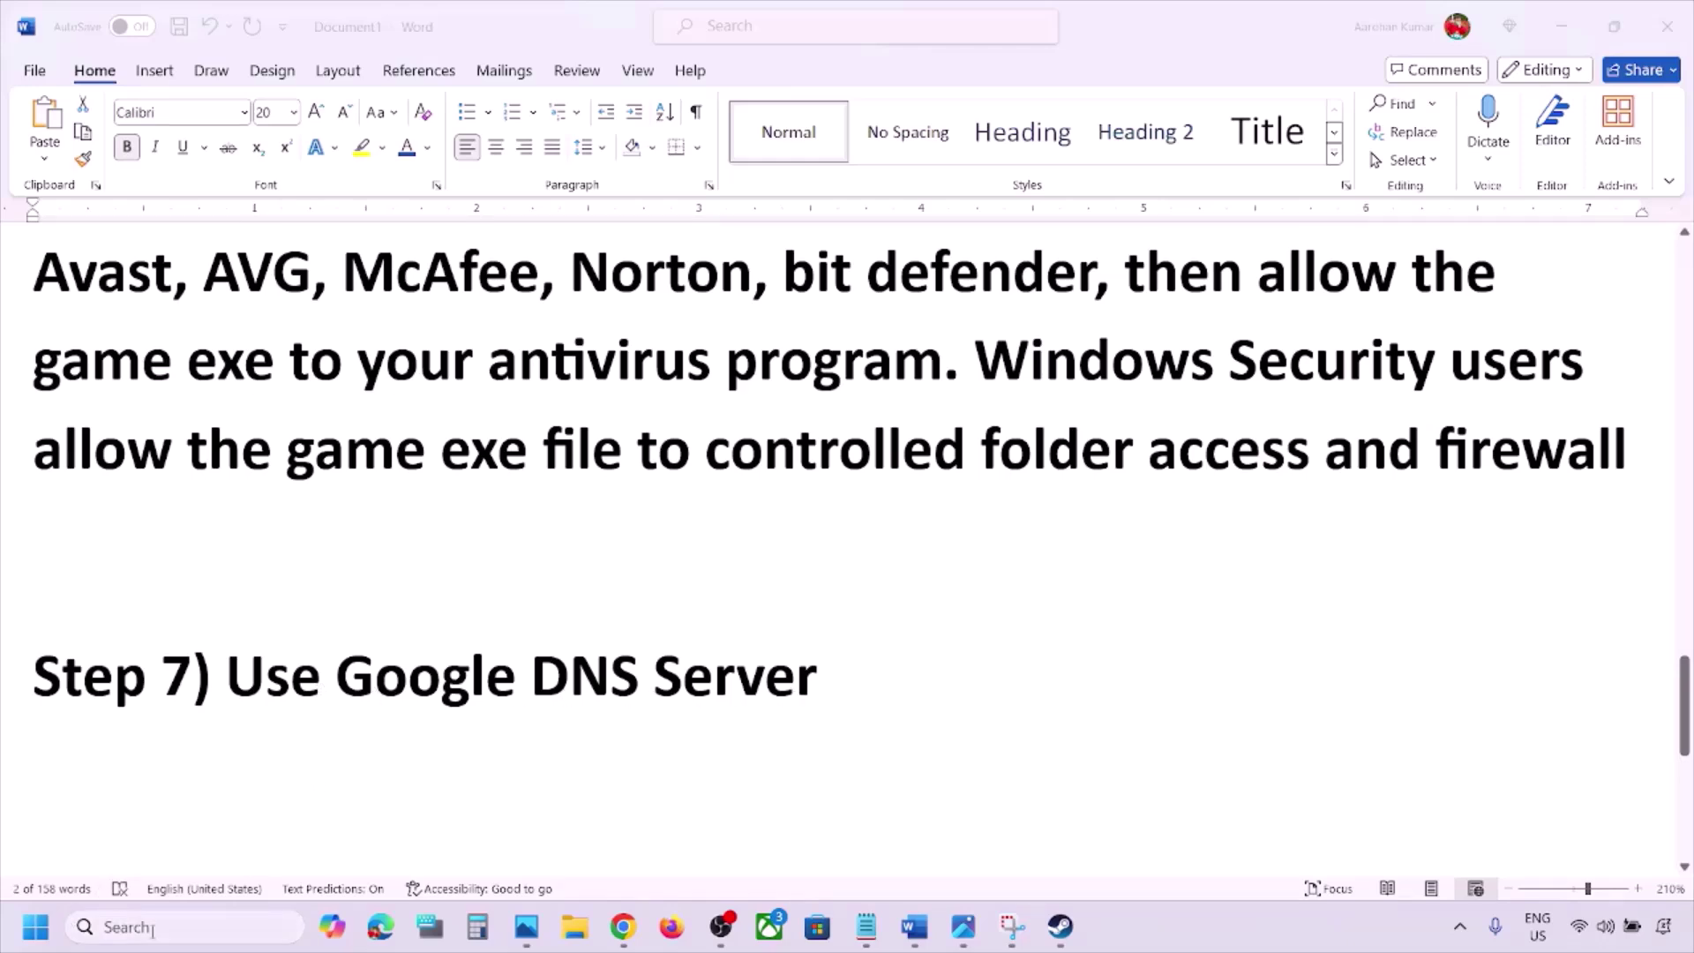
{"action": "left_click", "coordinate": [97, 927]}
{"action": "type", "text": "control"}
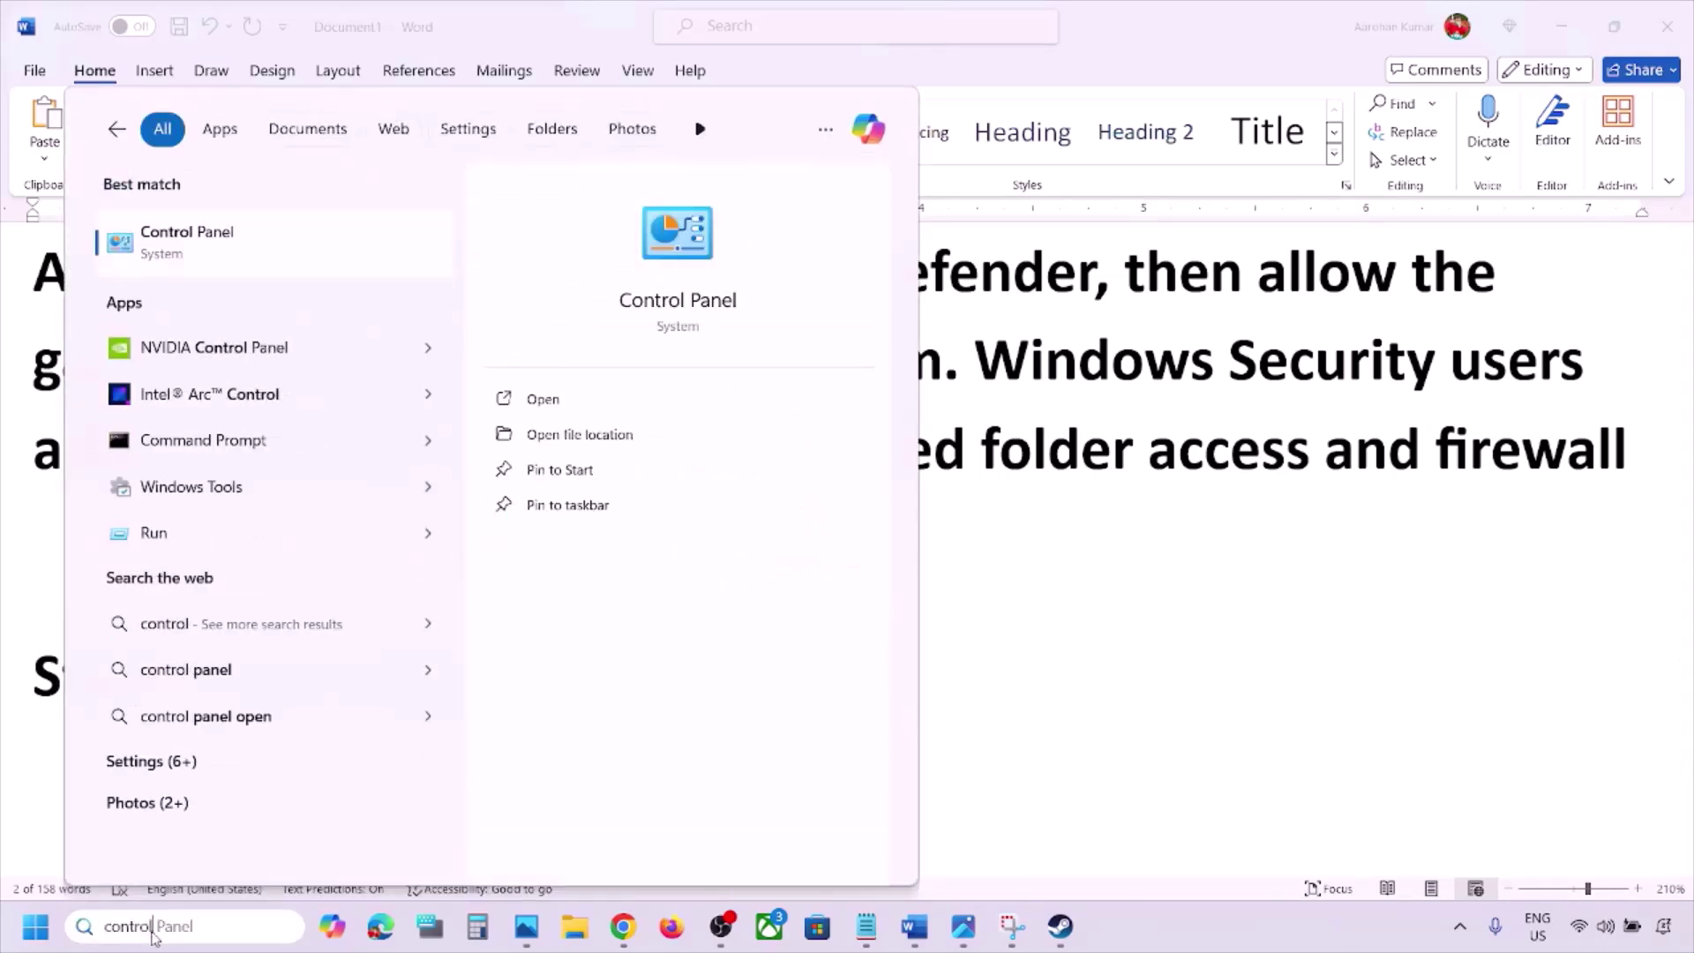
{"action": "key", "text": "Return"}
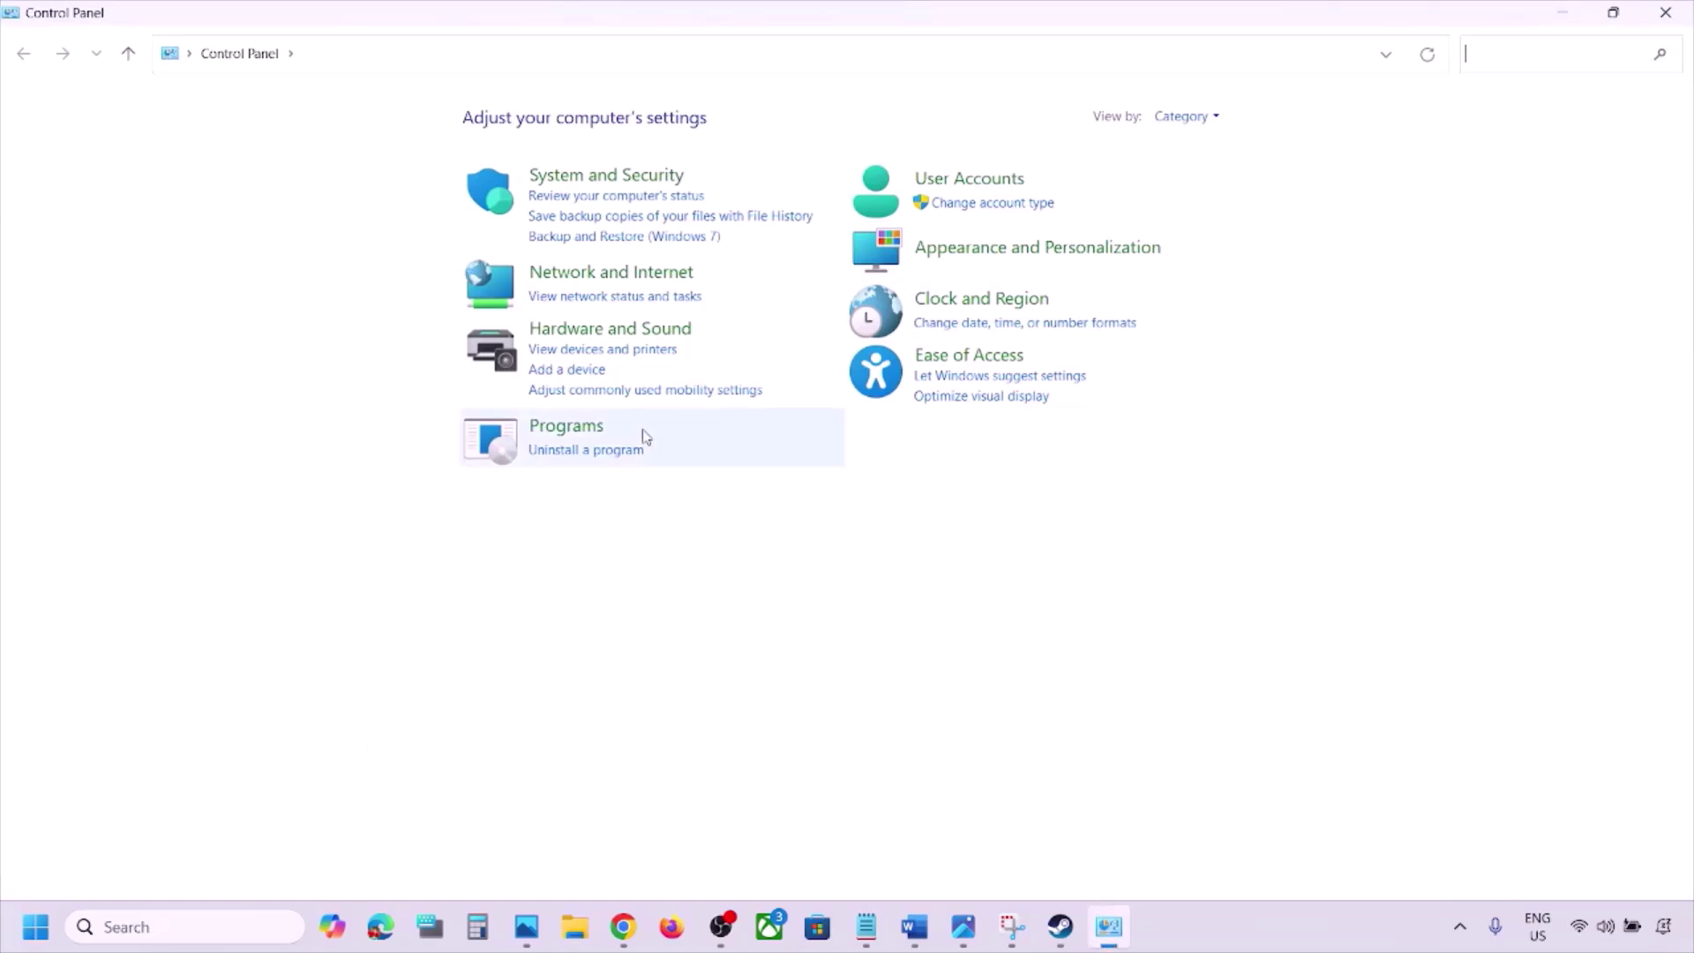
{"action": "left_click", "coordinate": [622, 279]}
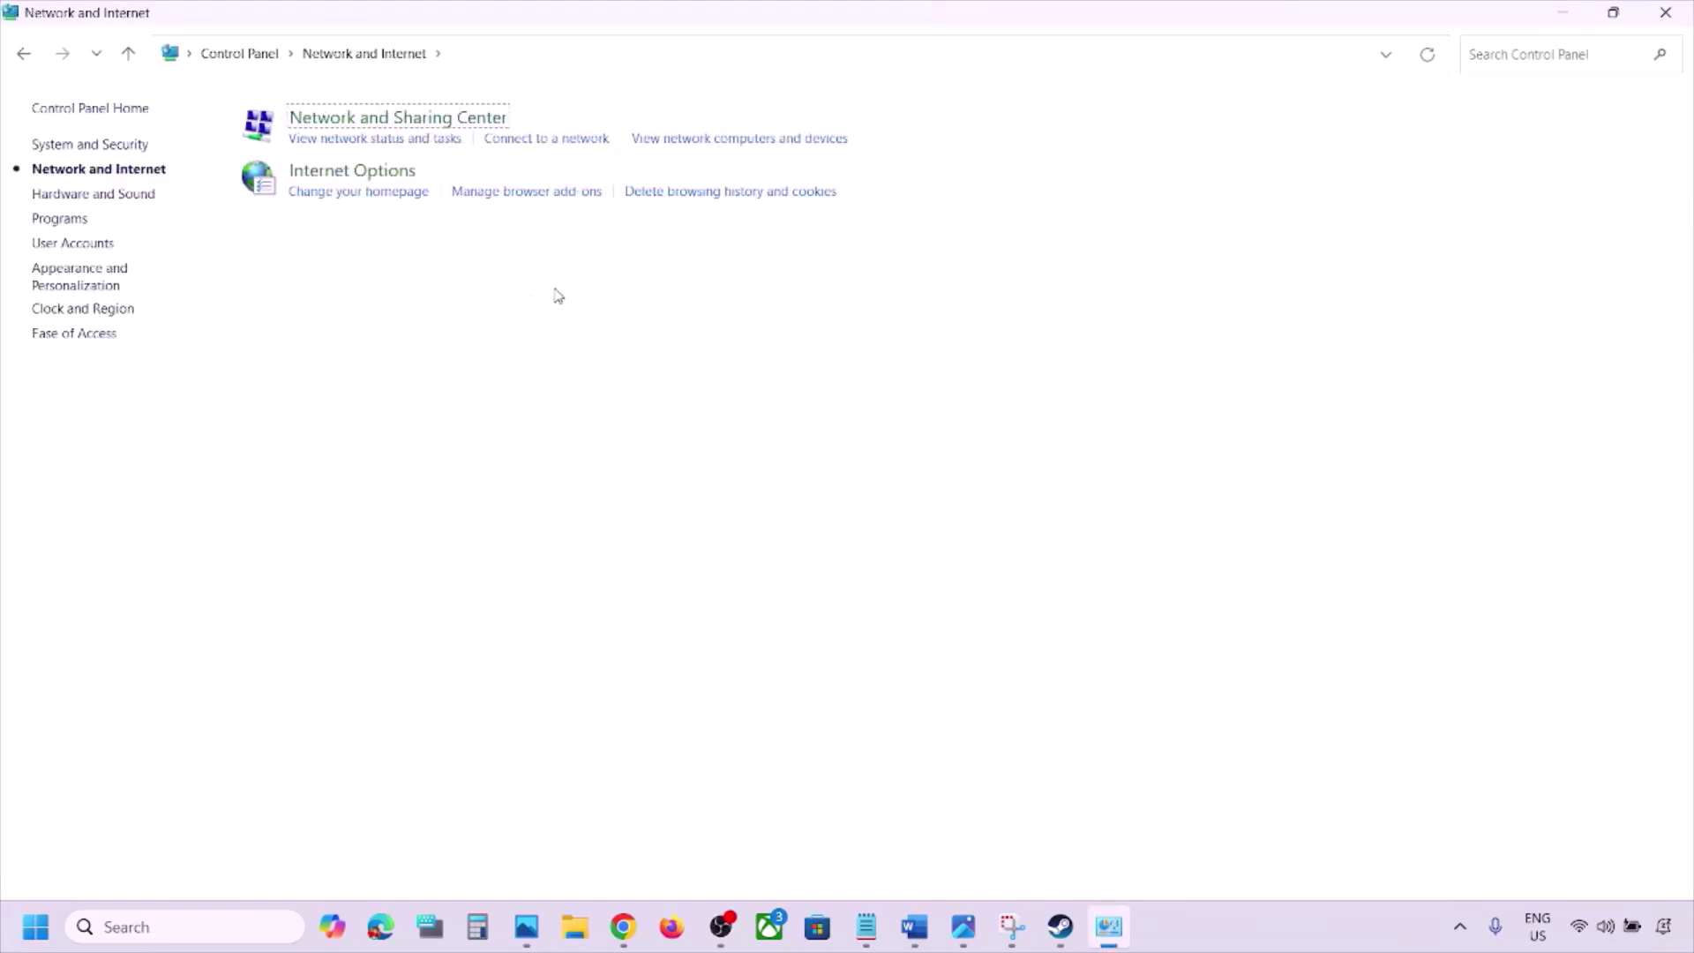
{"action": "left_click", "coordinate": [408, 122]}
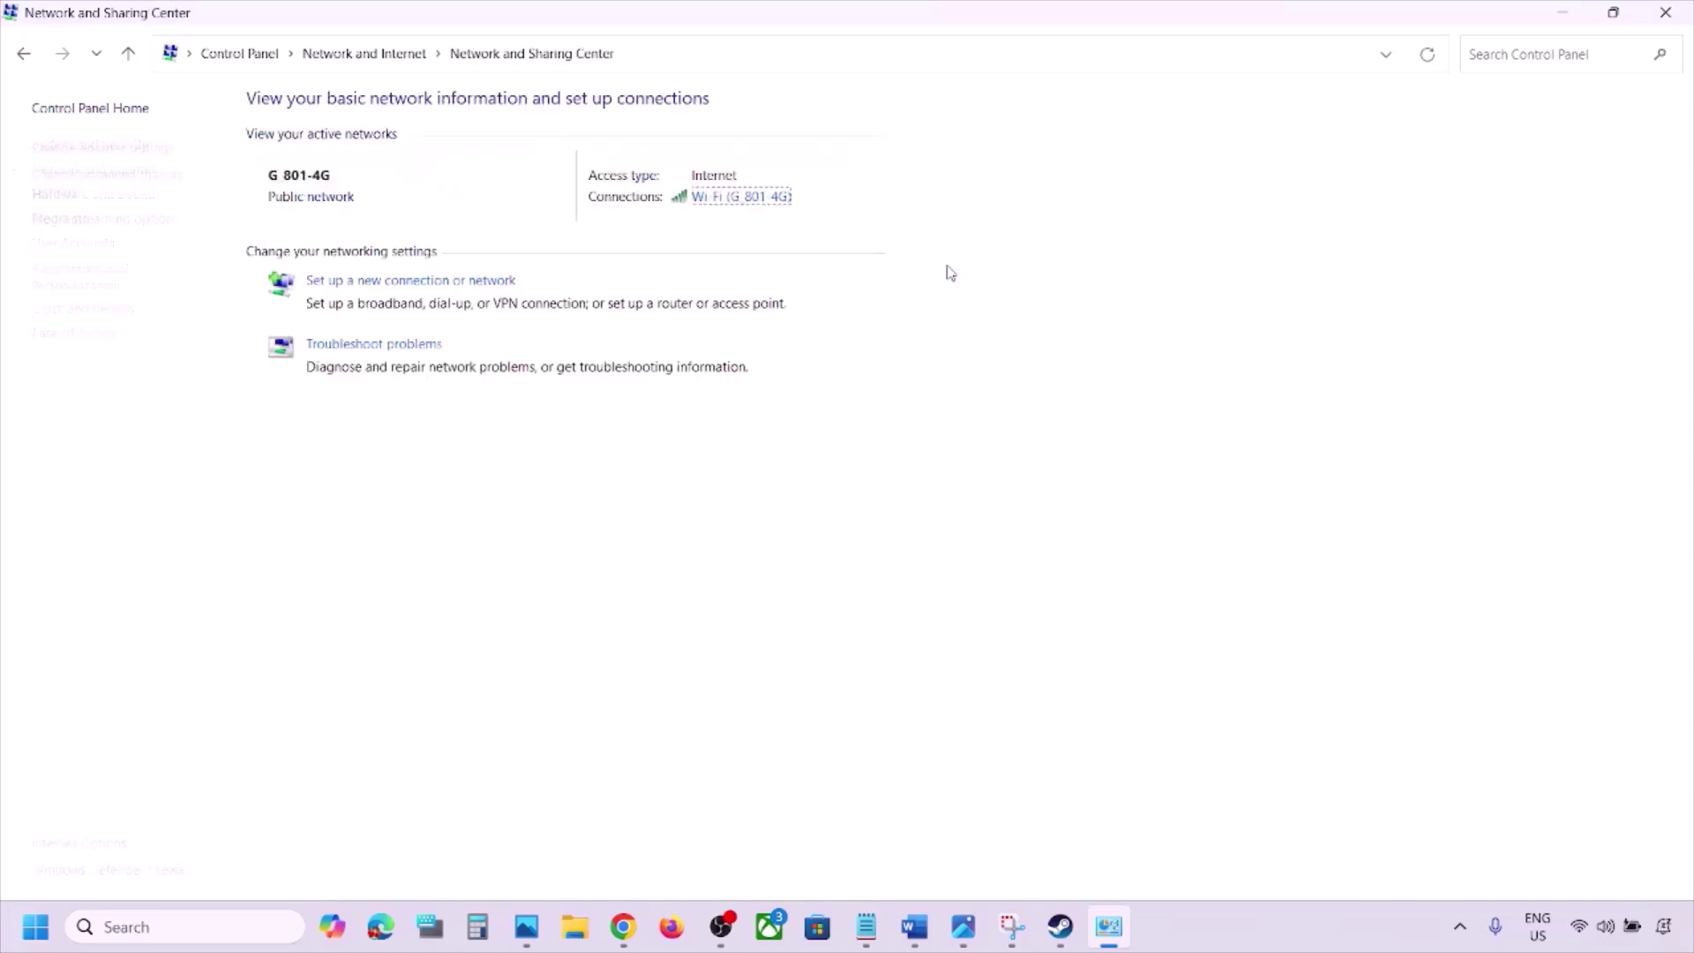
Step: Open the Internet Protocol Version 4 (TCP/IPv4) properties of the active Wi-Fi connection
{"action": "left_click", "coordinate": [736, 197]}
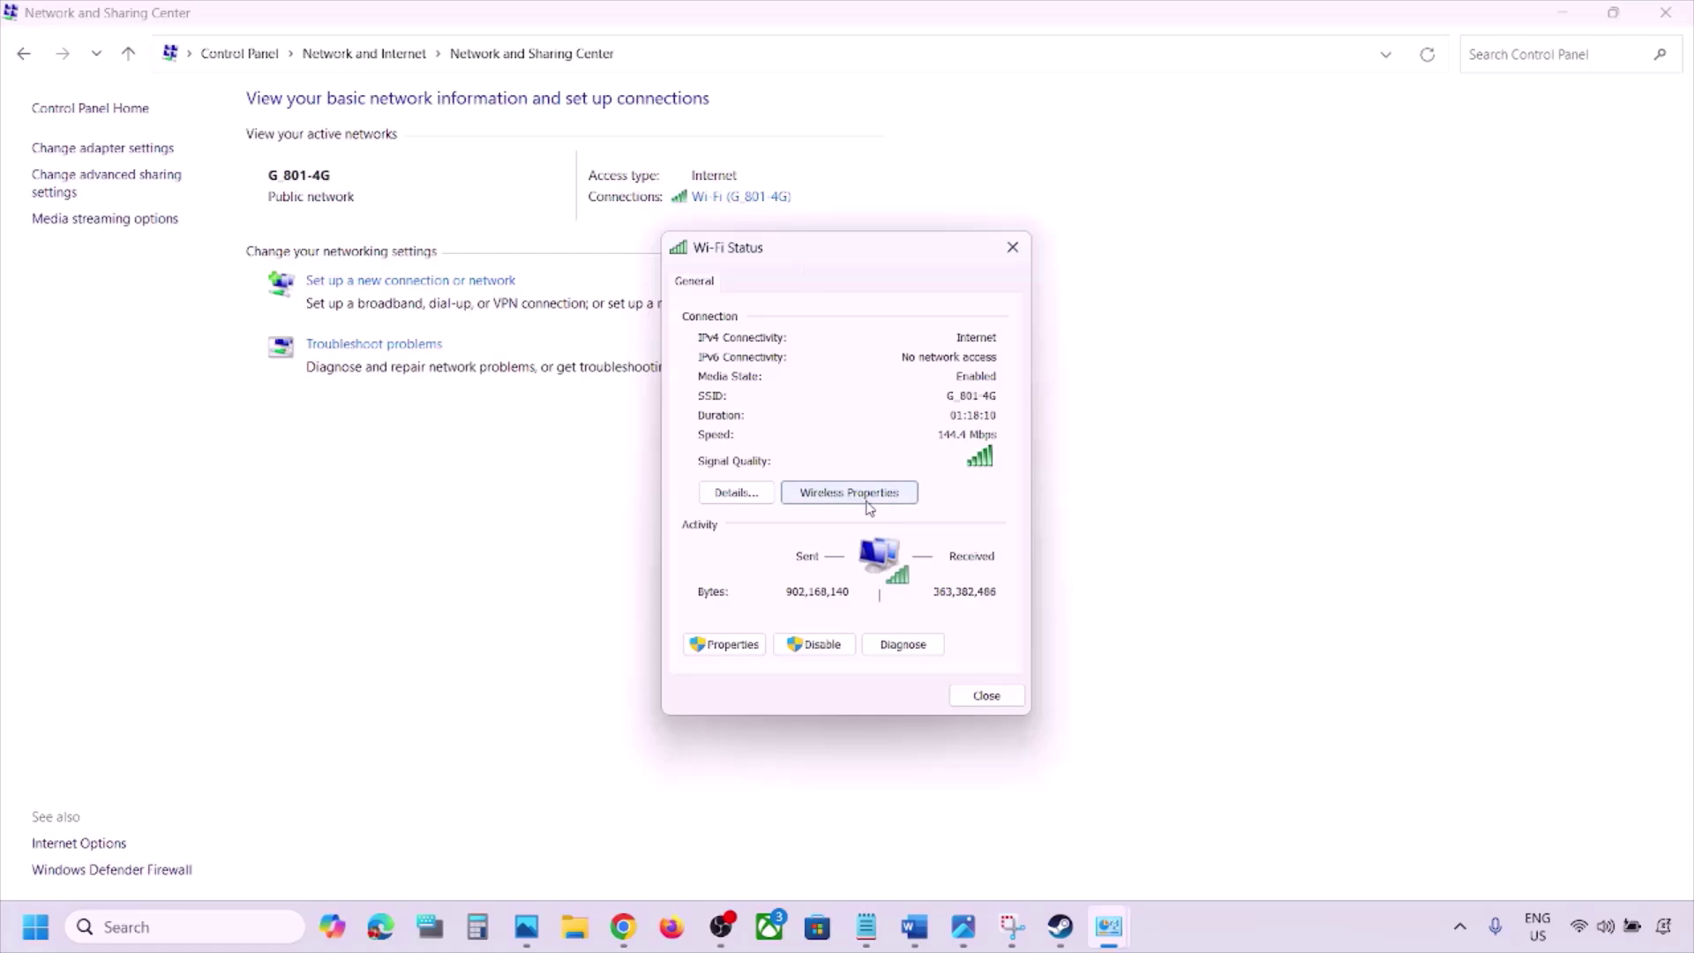
{"action": "left_click", "coordinate": [732, 644]}
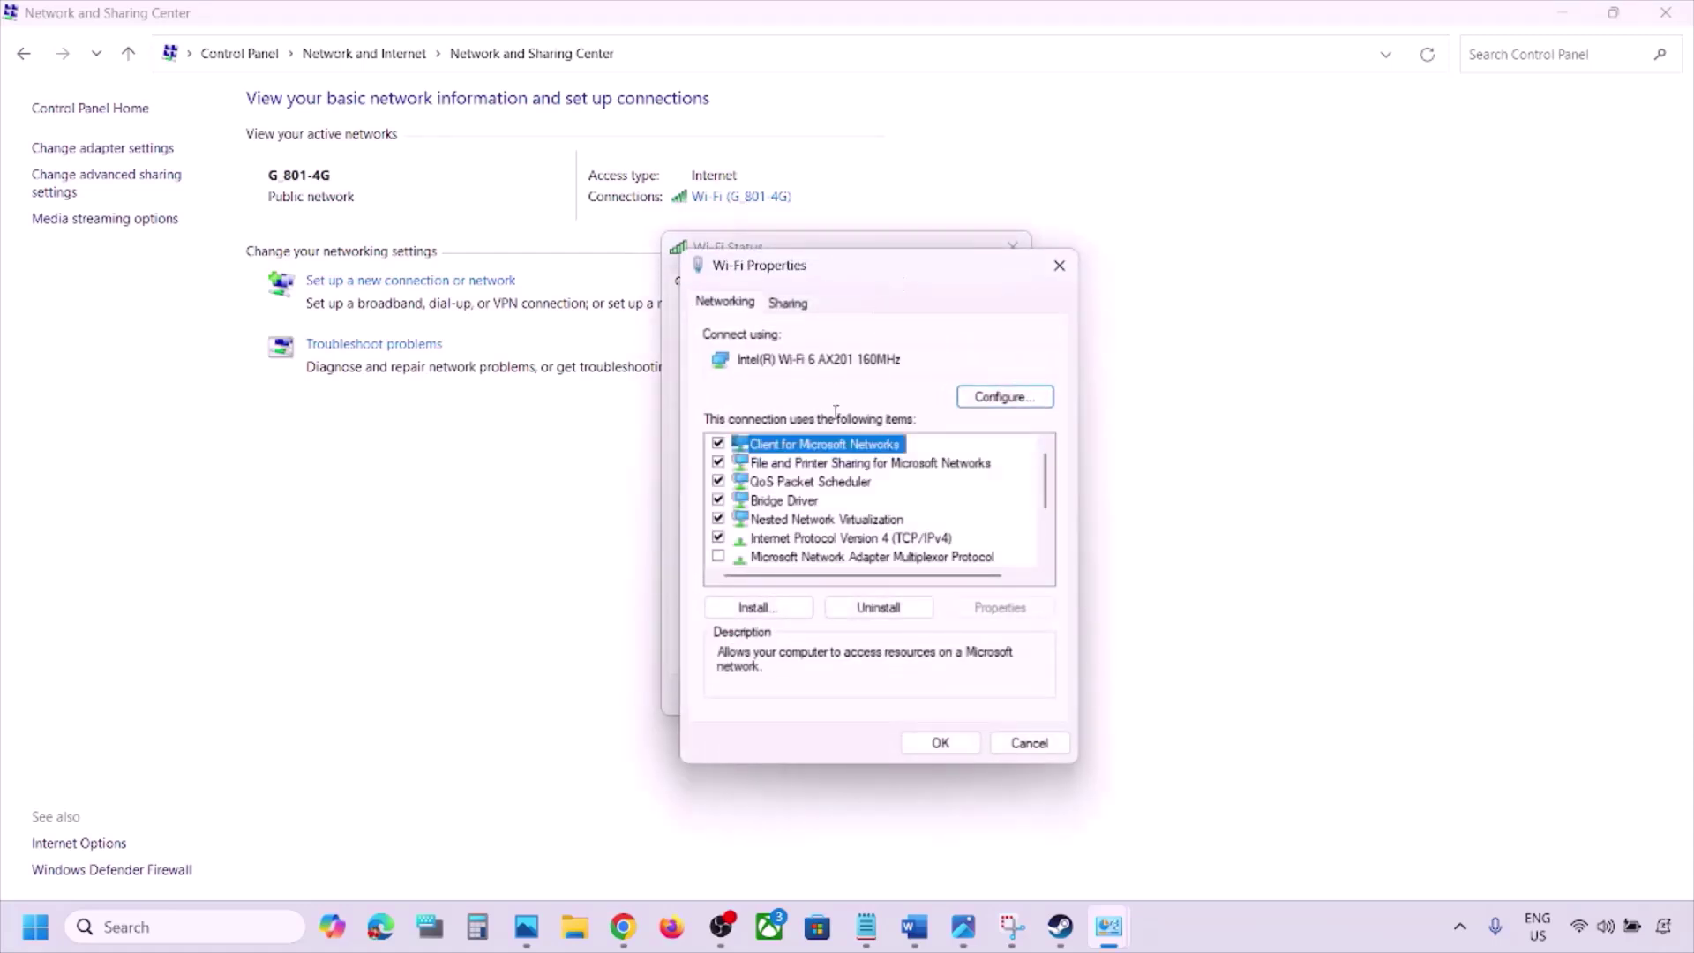
{"action": "left_click", "coordinate": [828, 540]}
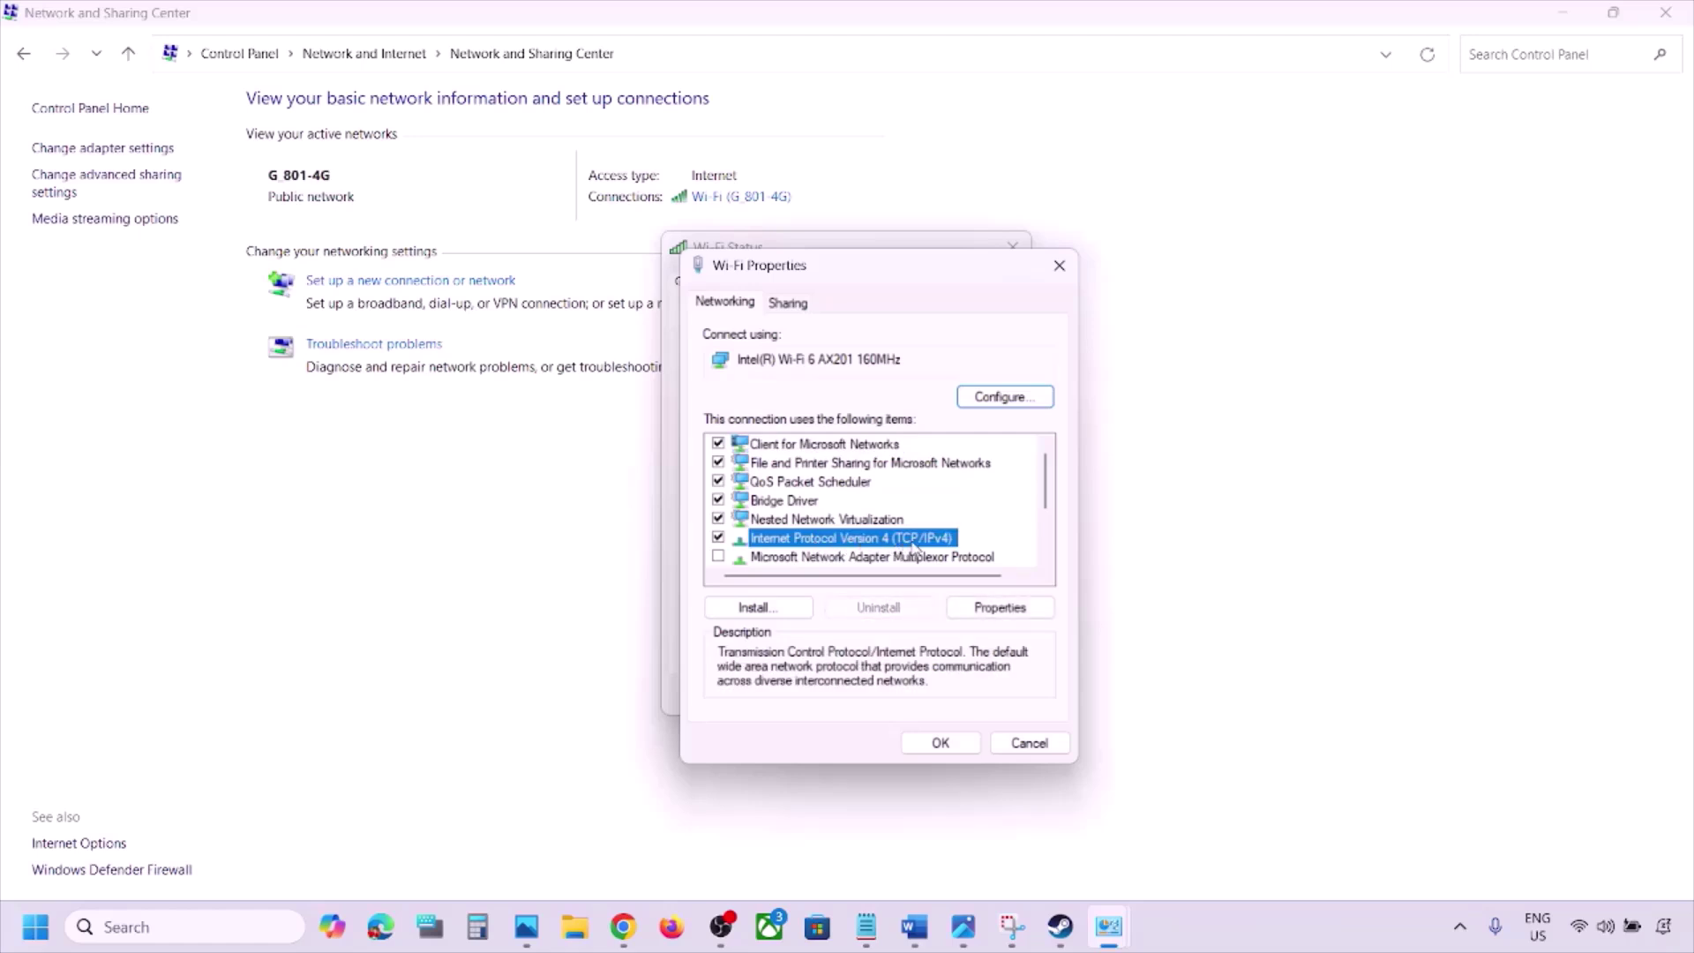
{"action": "left_click", "coordinate": [995, 607]}
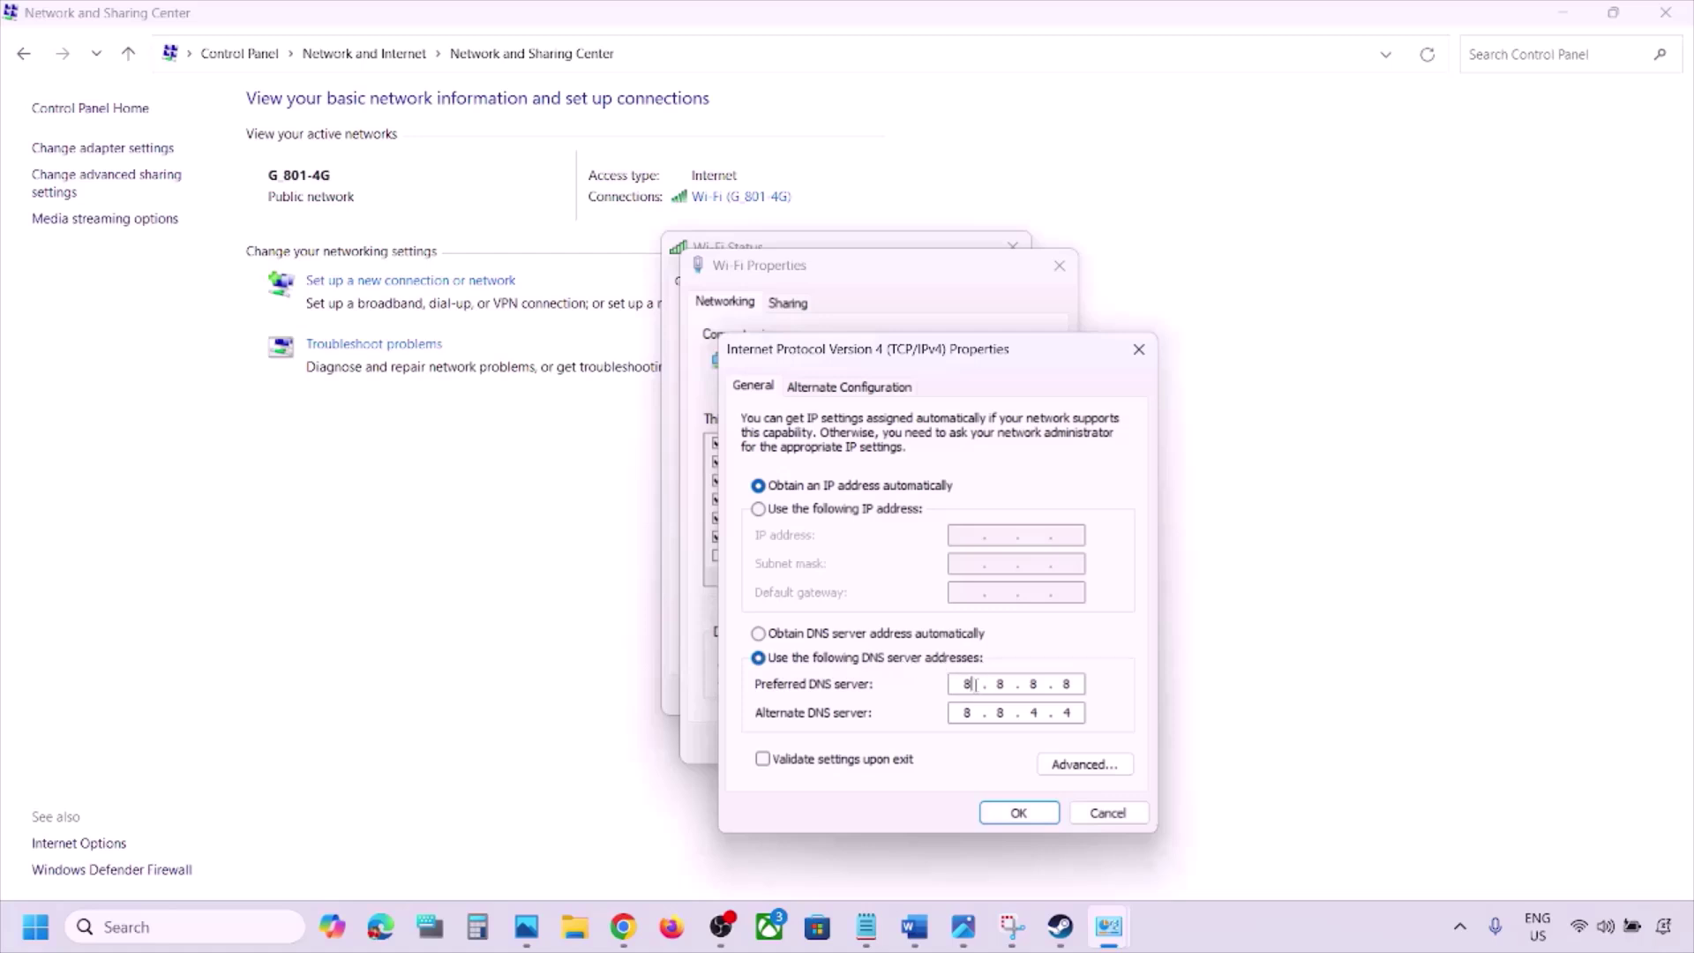
Step: Apply DNS servers 8.8.8.8 and 8.8.4.4 with settings validated upon exit, and close the troubleshooter and Wi-Fi Status
{"action": "double_click", "coordinate": [965, 684]}
{"action": "left_click", "coordinate": [762, 760]}
{"action": "left_click", "coordinate": [1001, 810]}
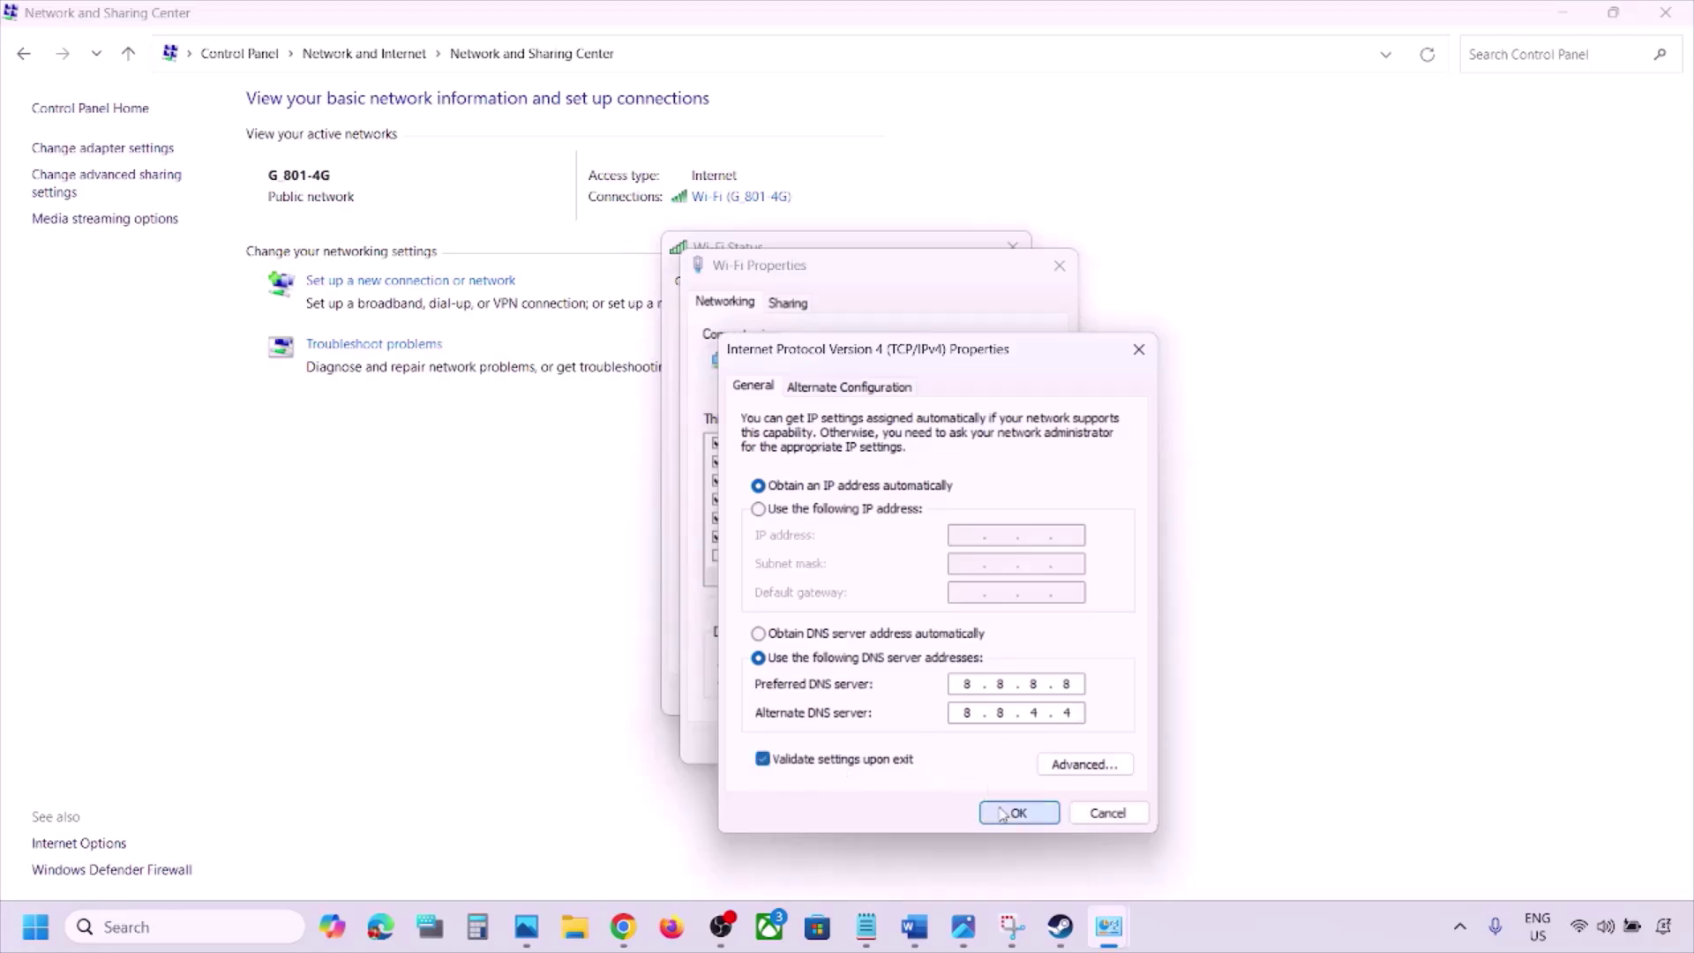
{"action": "left_click", "coordinate": [946, 744]}
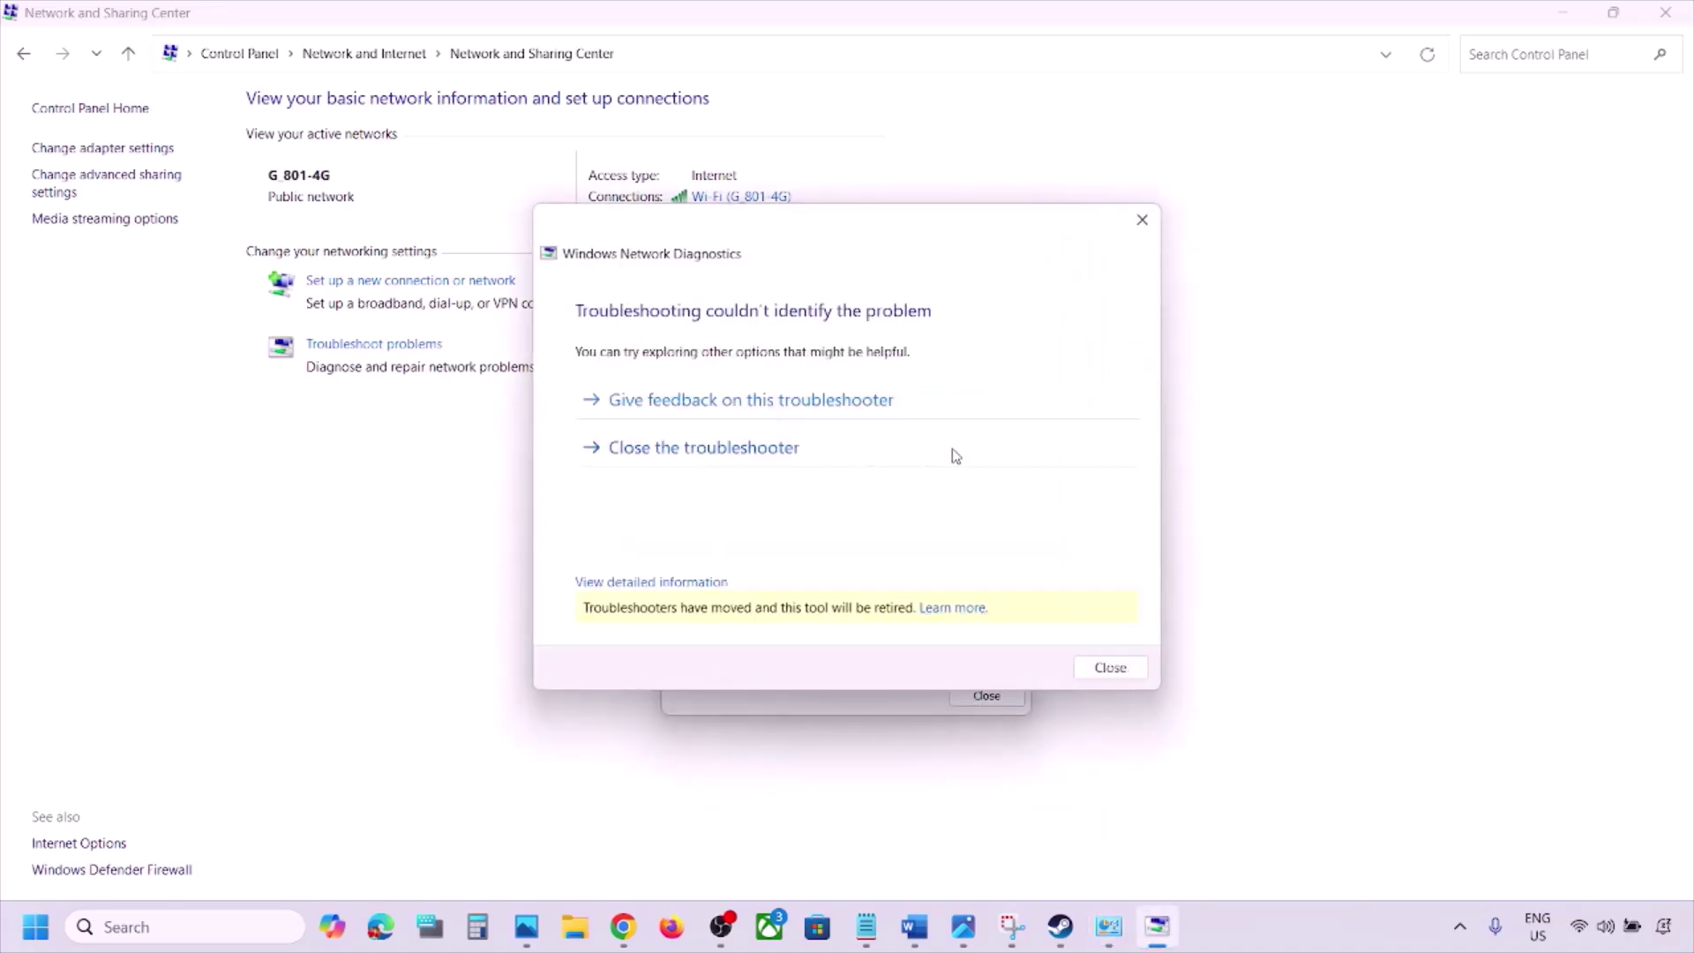
{"action": "left_click", "coordinate": [863, 463]}
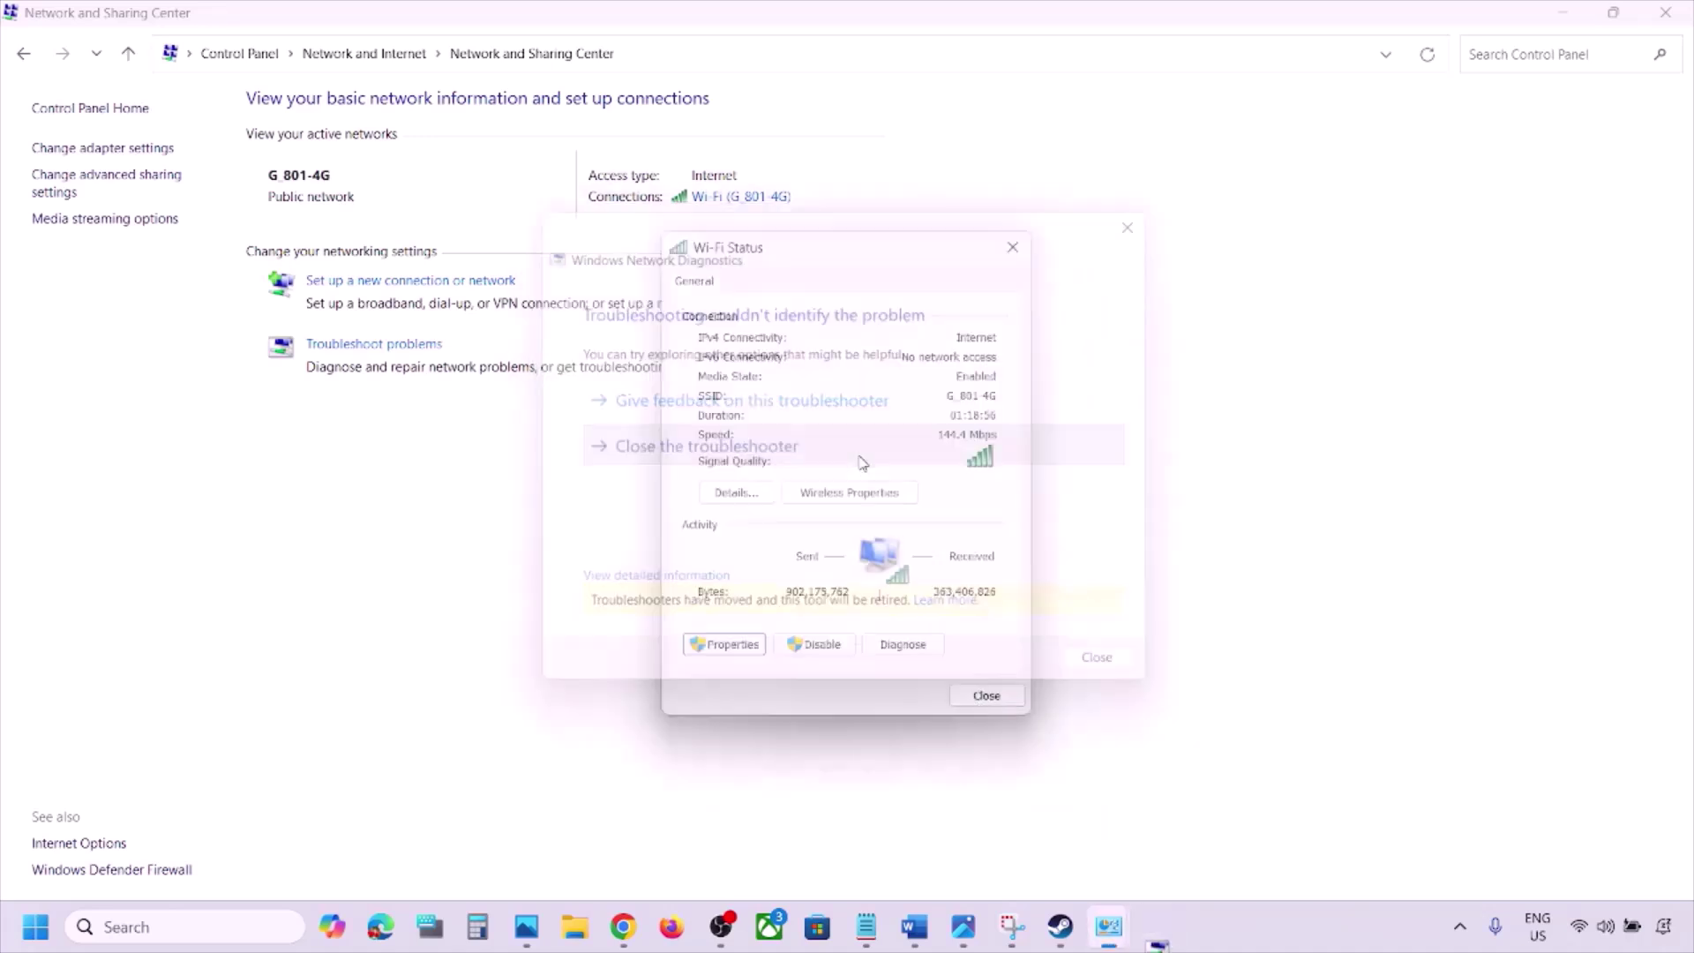
{"action": "left_click", "coordinate": [985, 695]}
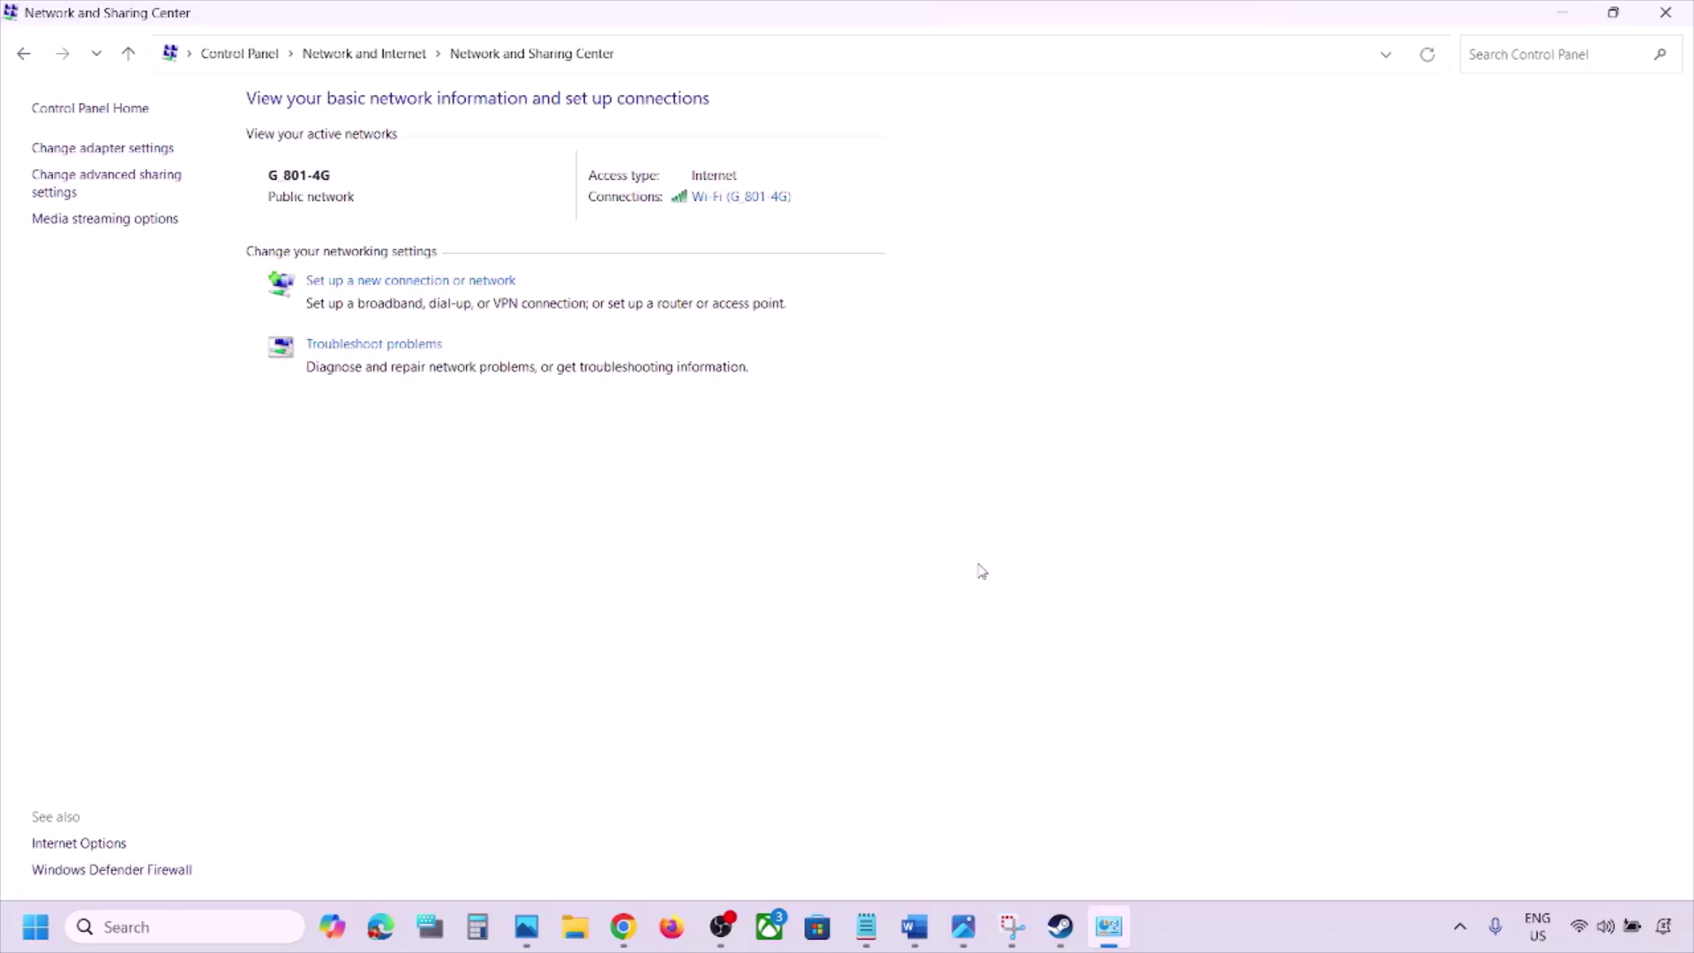
Step: Return to the Word notes and go to Step 8 on switching networks and closing the VPN
{"action": "left_click", "coordinate": [914, 927]}
{"action": "scroll", "coordinate": [735, 671], "scroll_direction": "down", "scroll_amount": 4}
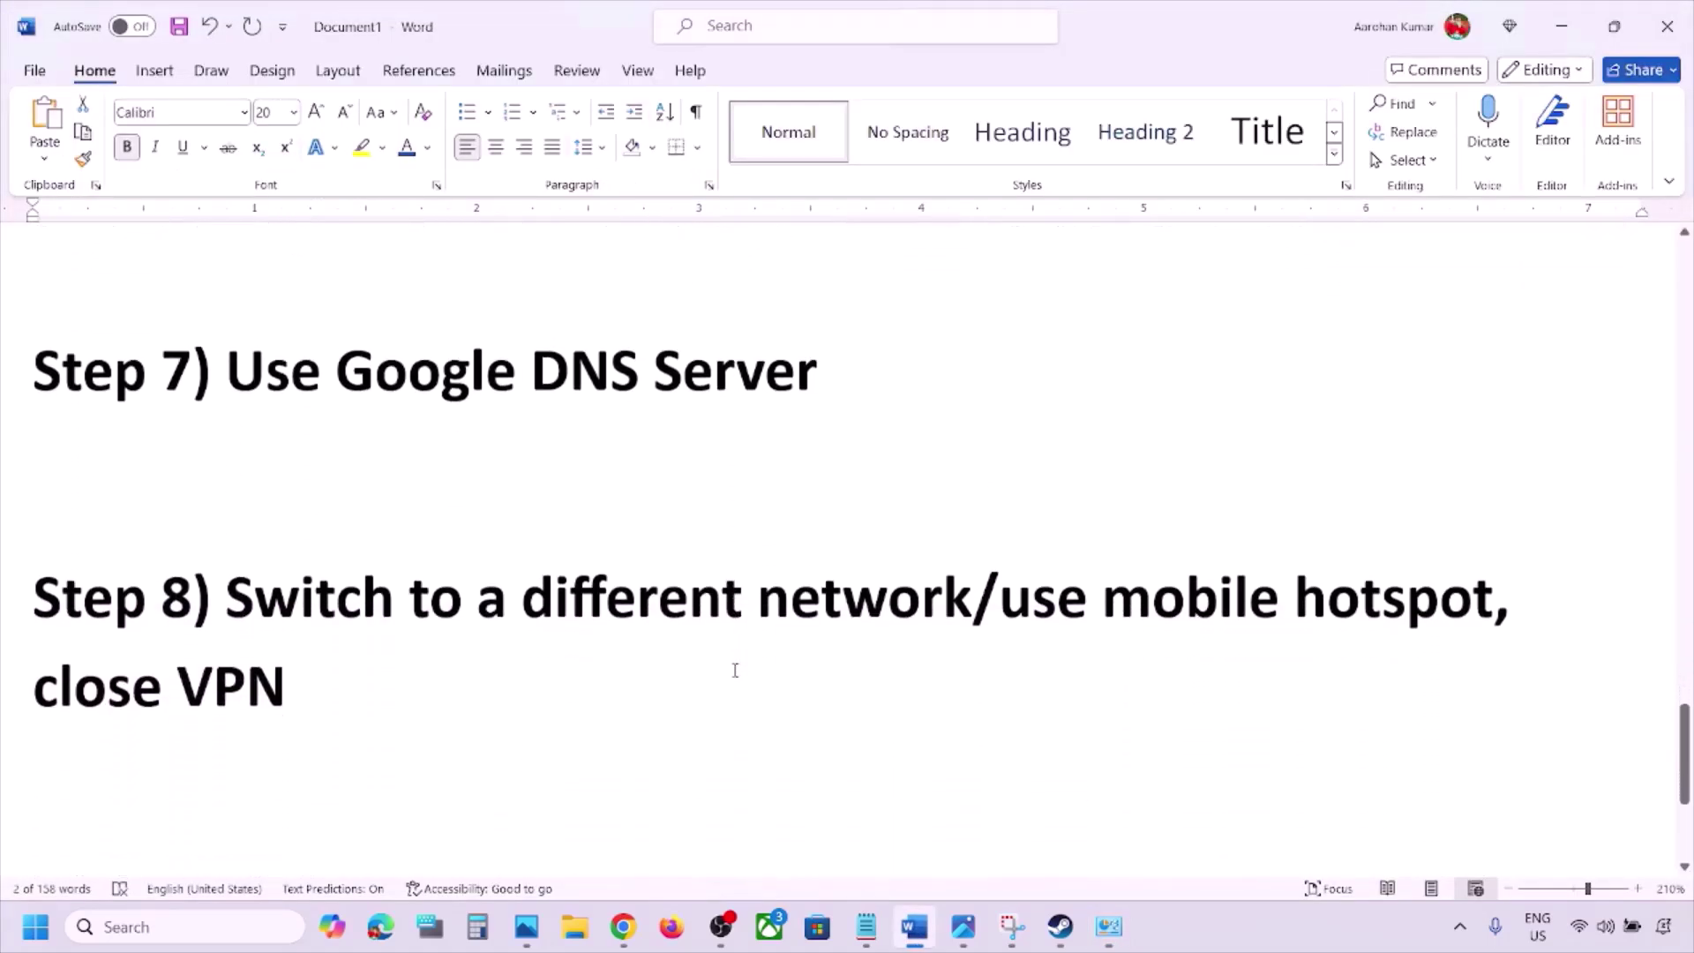
Step: Highlight "Switch to a different network" in Step 8 and switch the Wi-Fi connection to the G_801-5G network
{"action": "left_click_drag", "start_coordinate": [243, 588], "coordinate": [917, 552]}
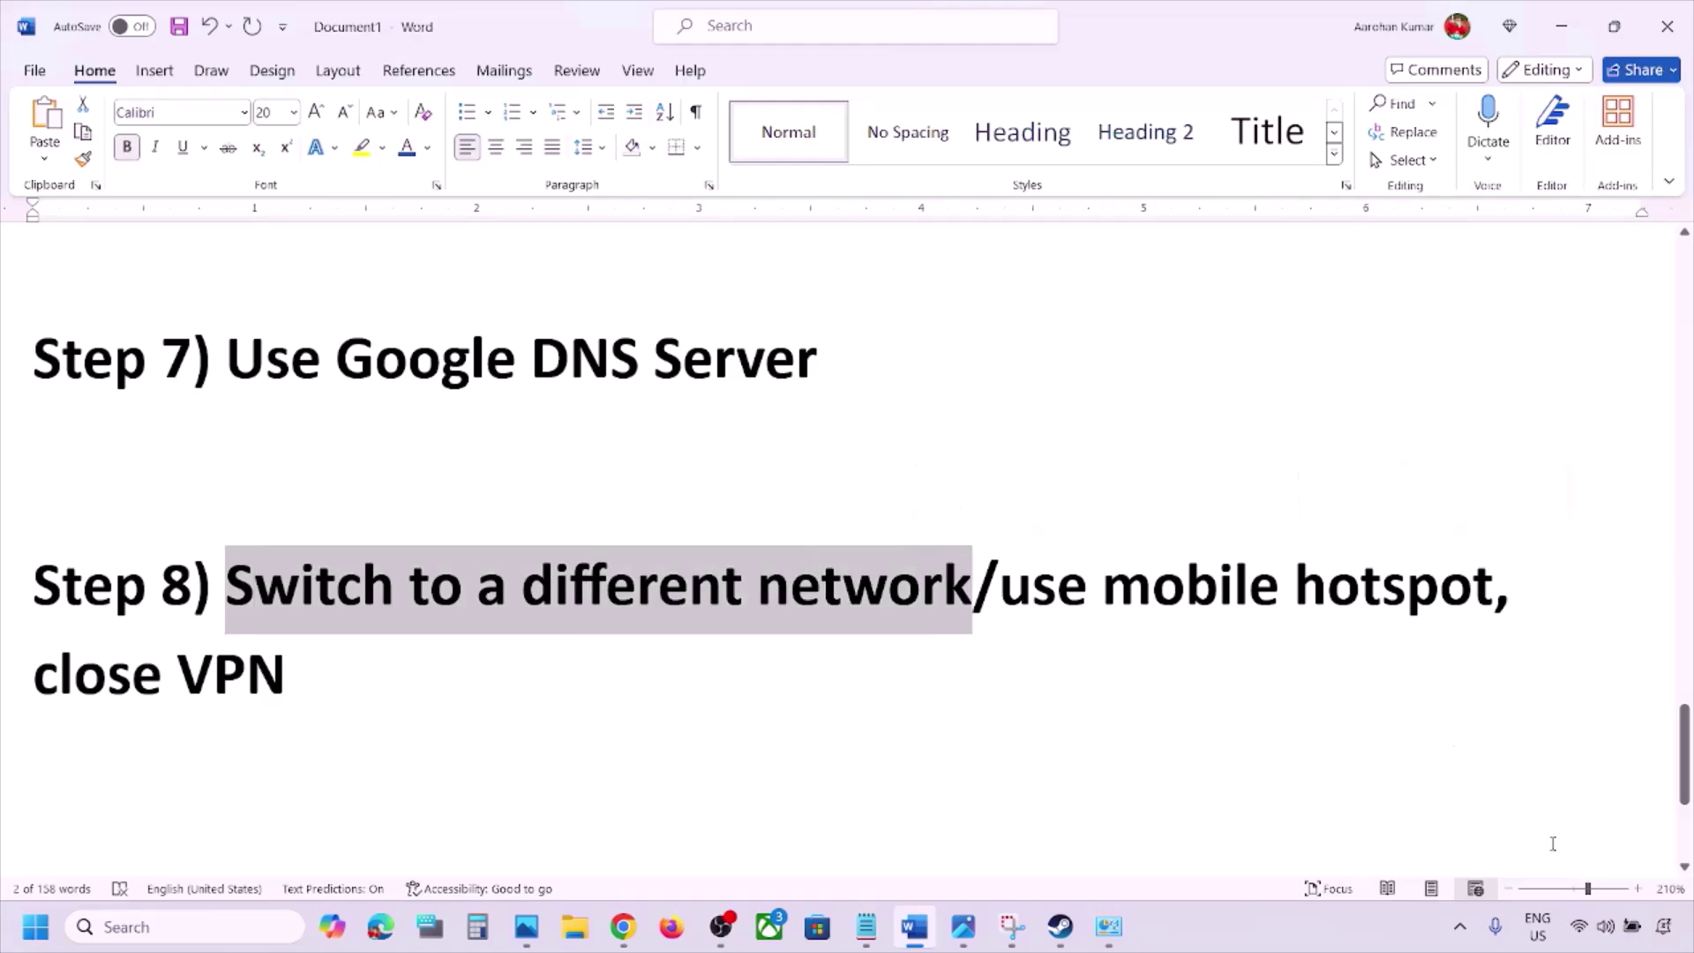
{"action": "left_click", "coordinate": [1606, 926]}
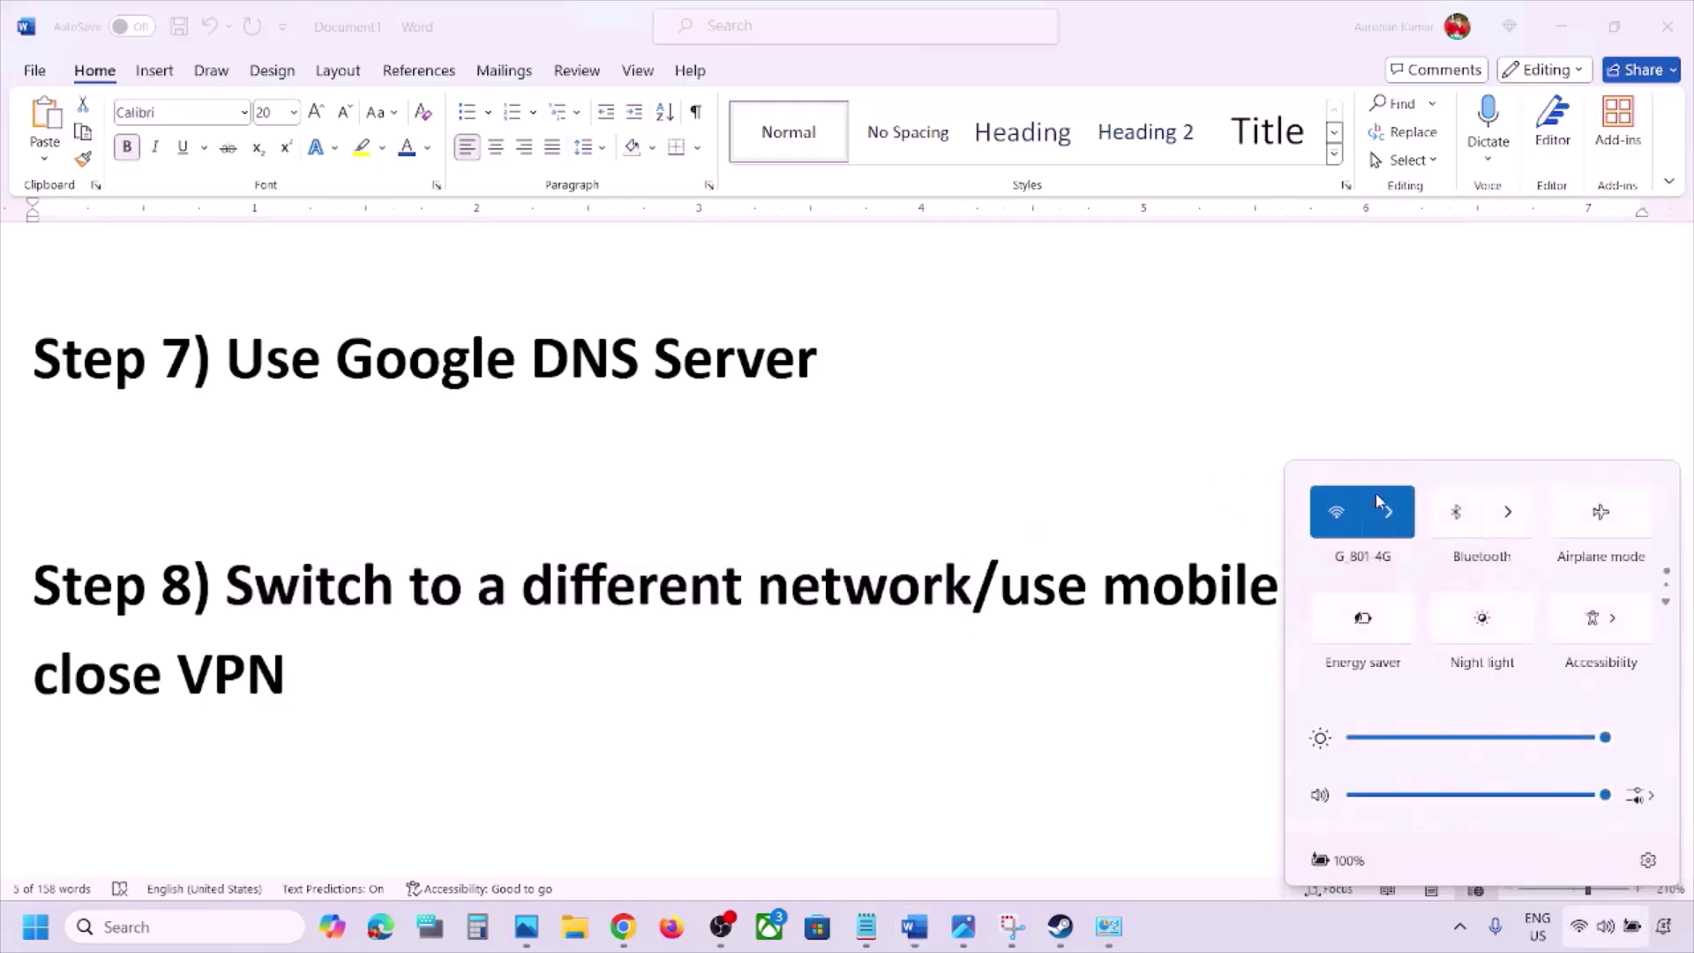
{"action": "left_click", "coordinate": [1390, 510]}
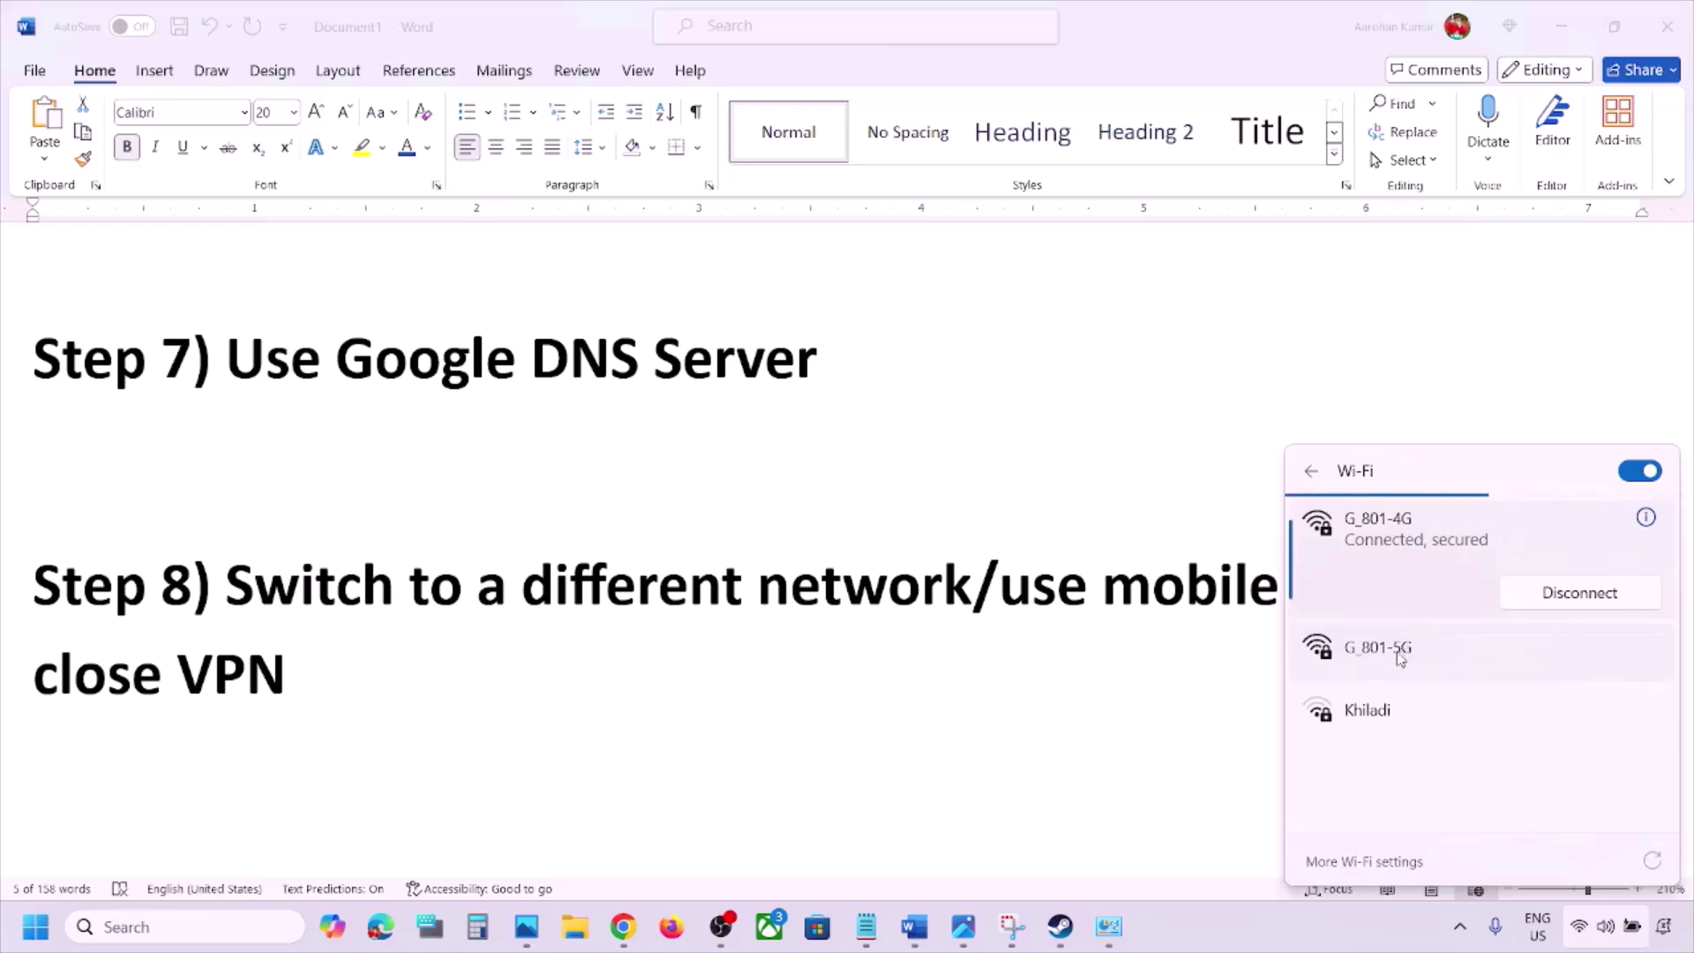
{"action": "left_click", "coordinate": [1403, 651]}
{"action": "left_click", "coordinate": [1547, 695]}
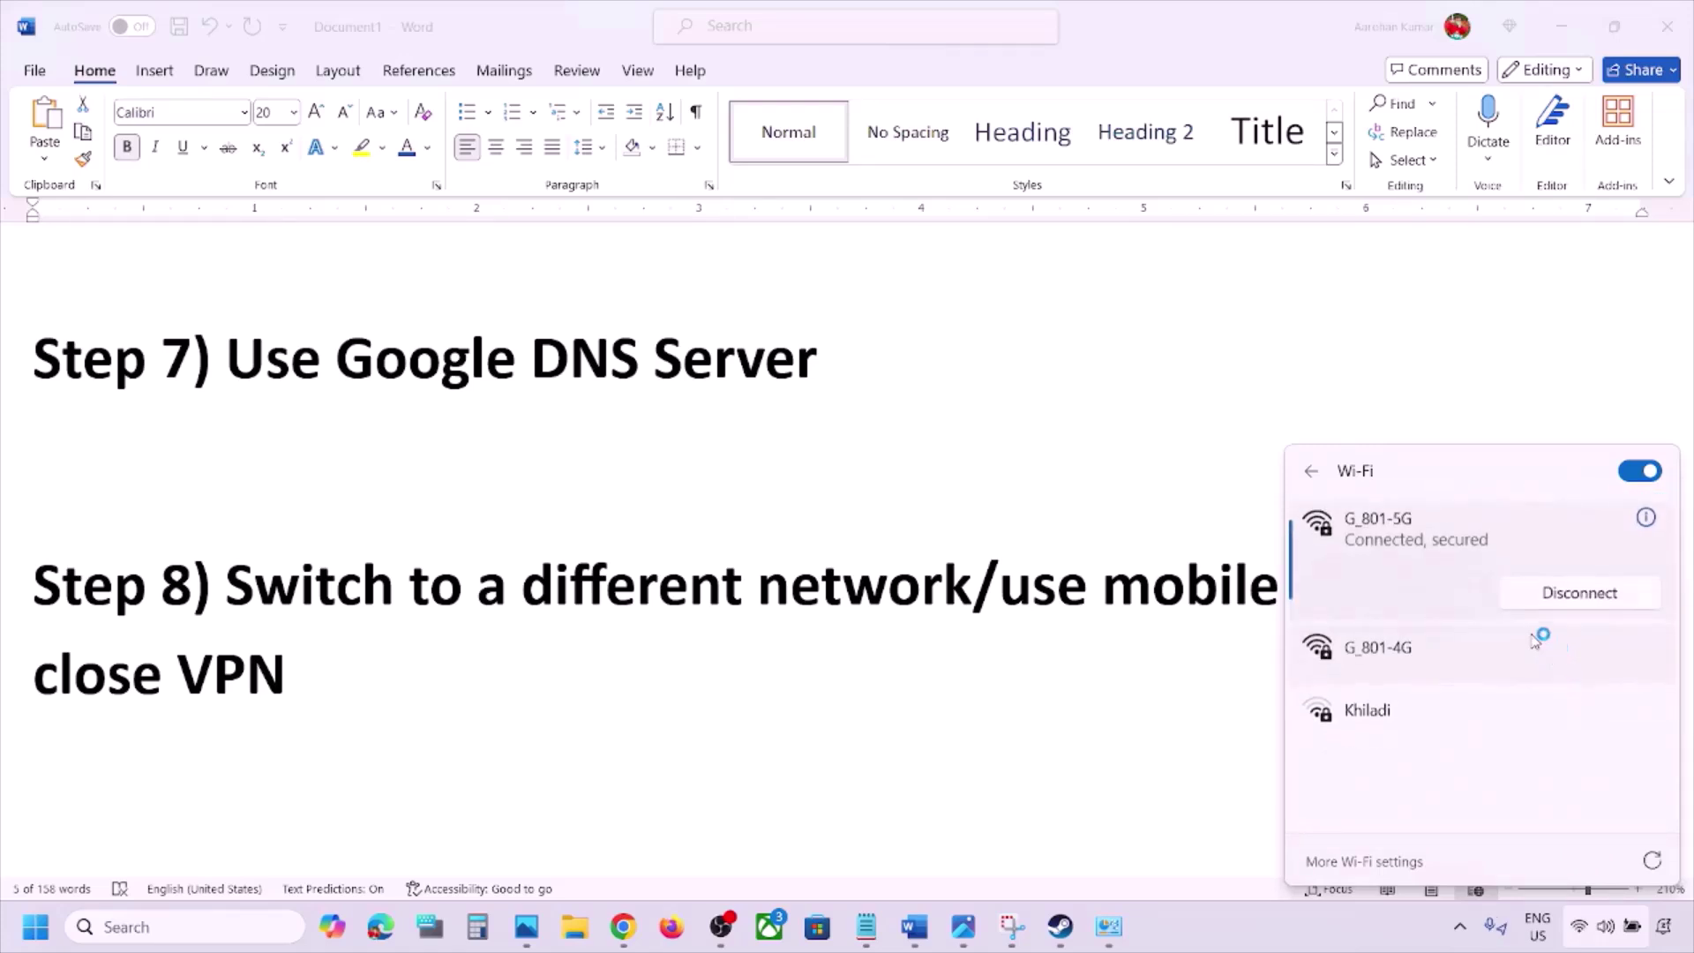
{"action": "key", "text": "Escape"}
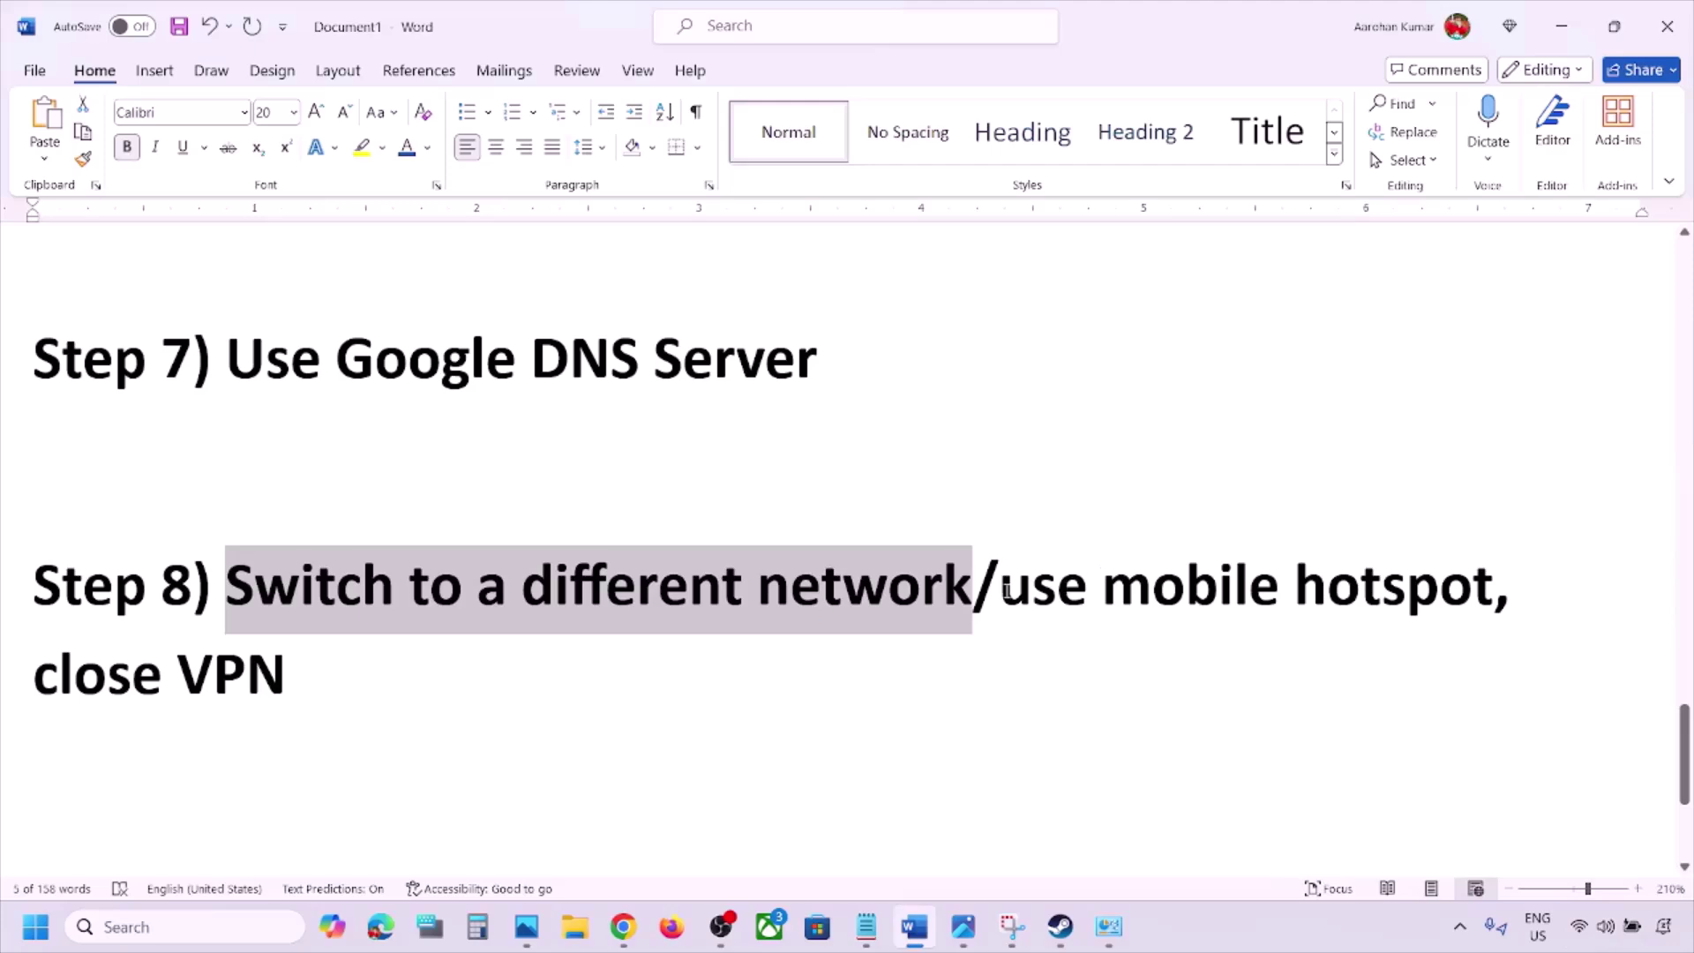
Step: Highlight "use mobile hotspot" in Step 8, view the list of available Wi-Fi networks and return to the notes
{"action": "left_click_drag", "start_coordinate": [1007, 591], "coordinate": [1397, 590]}
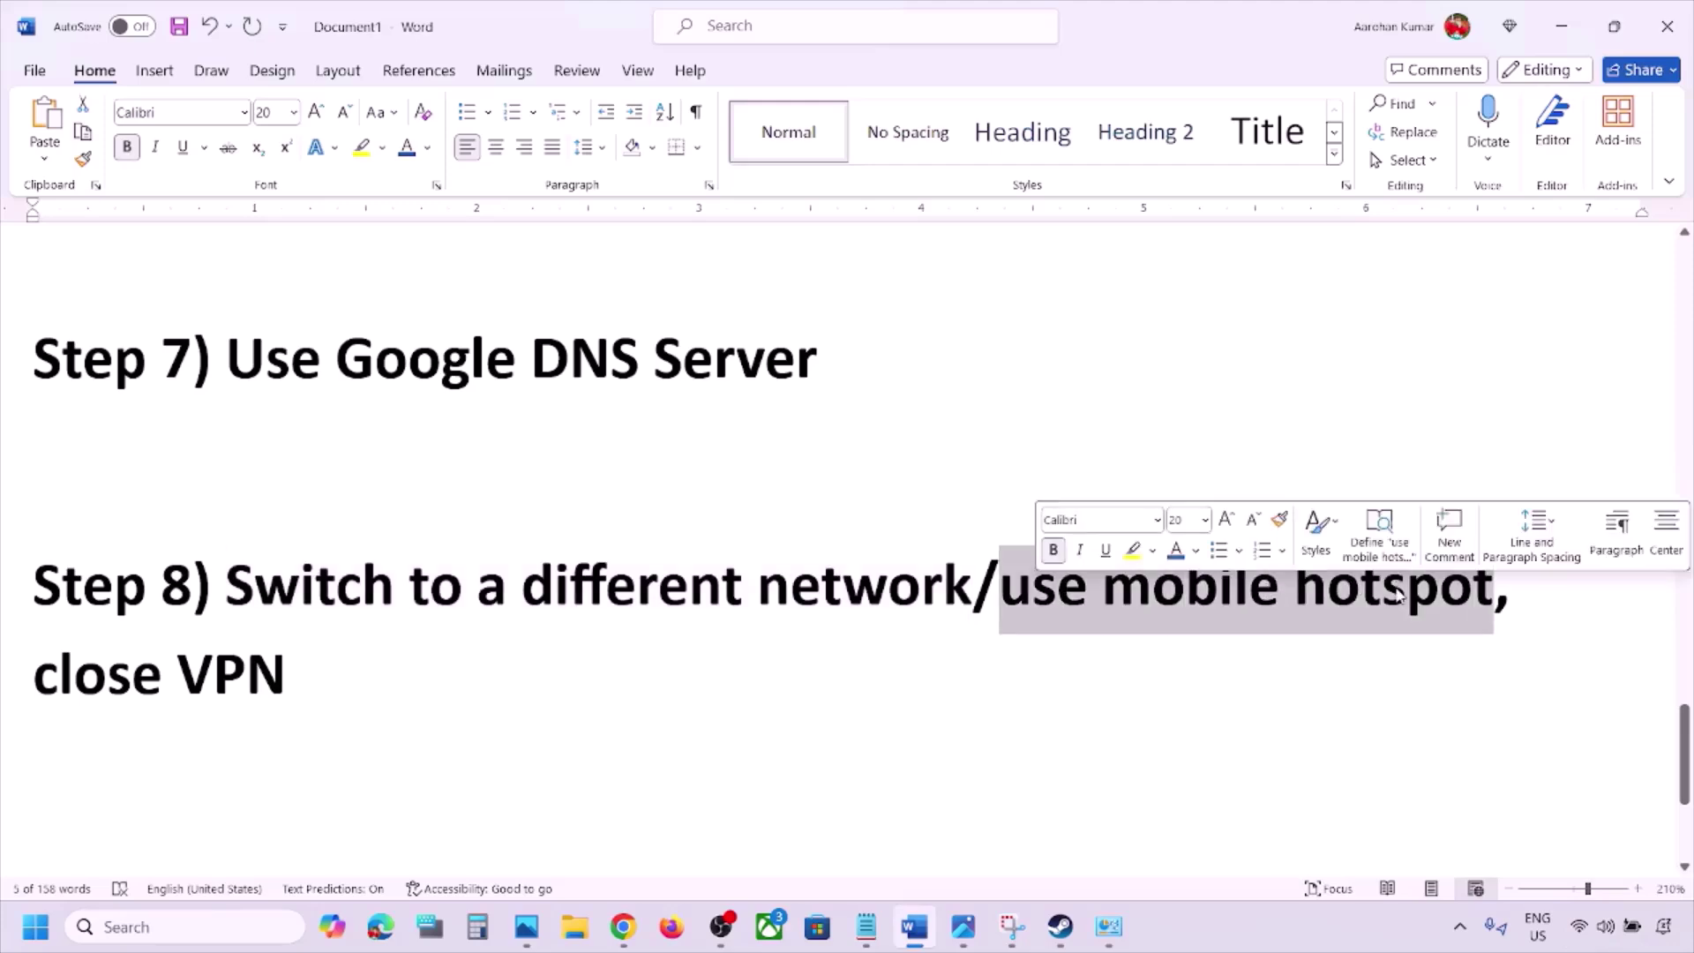
{"action": "left_click", "coordinate": [1399, 591]}
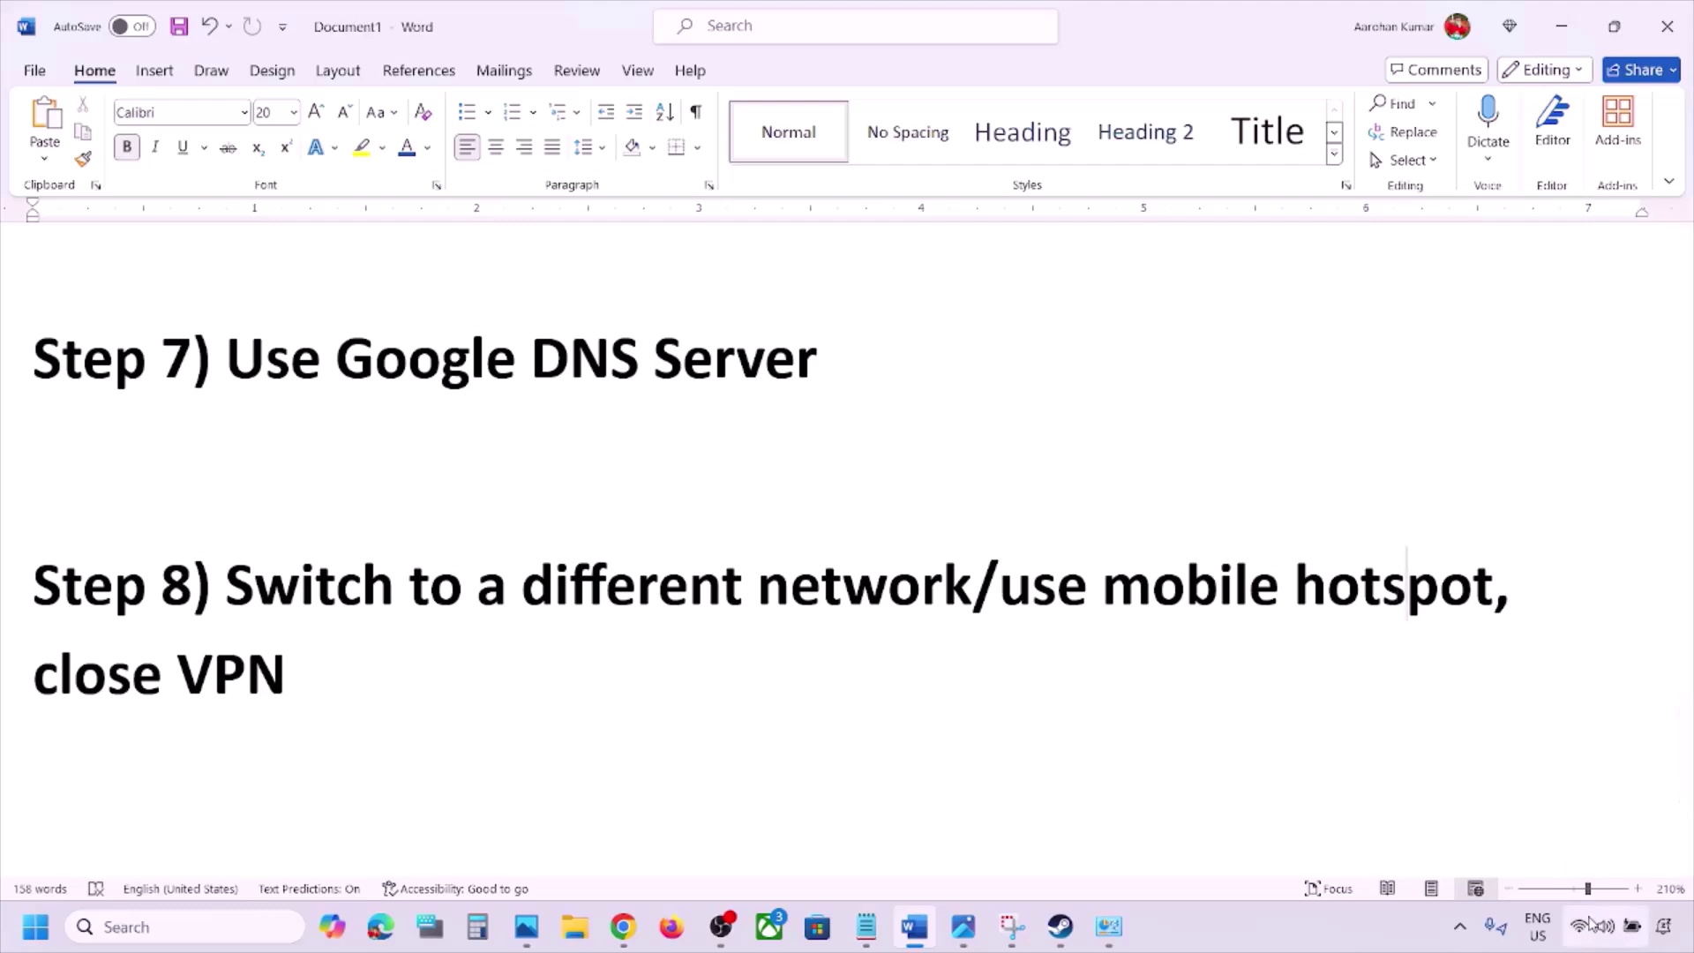
{"action": "left_click", "coordinate": [1593, 927]}
{"action": "left_click", "coordinate": [1392, 519]}
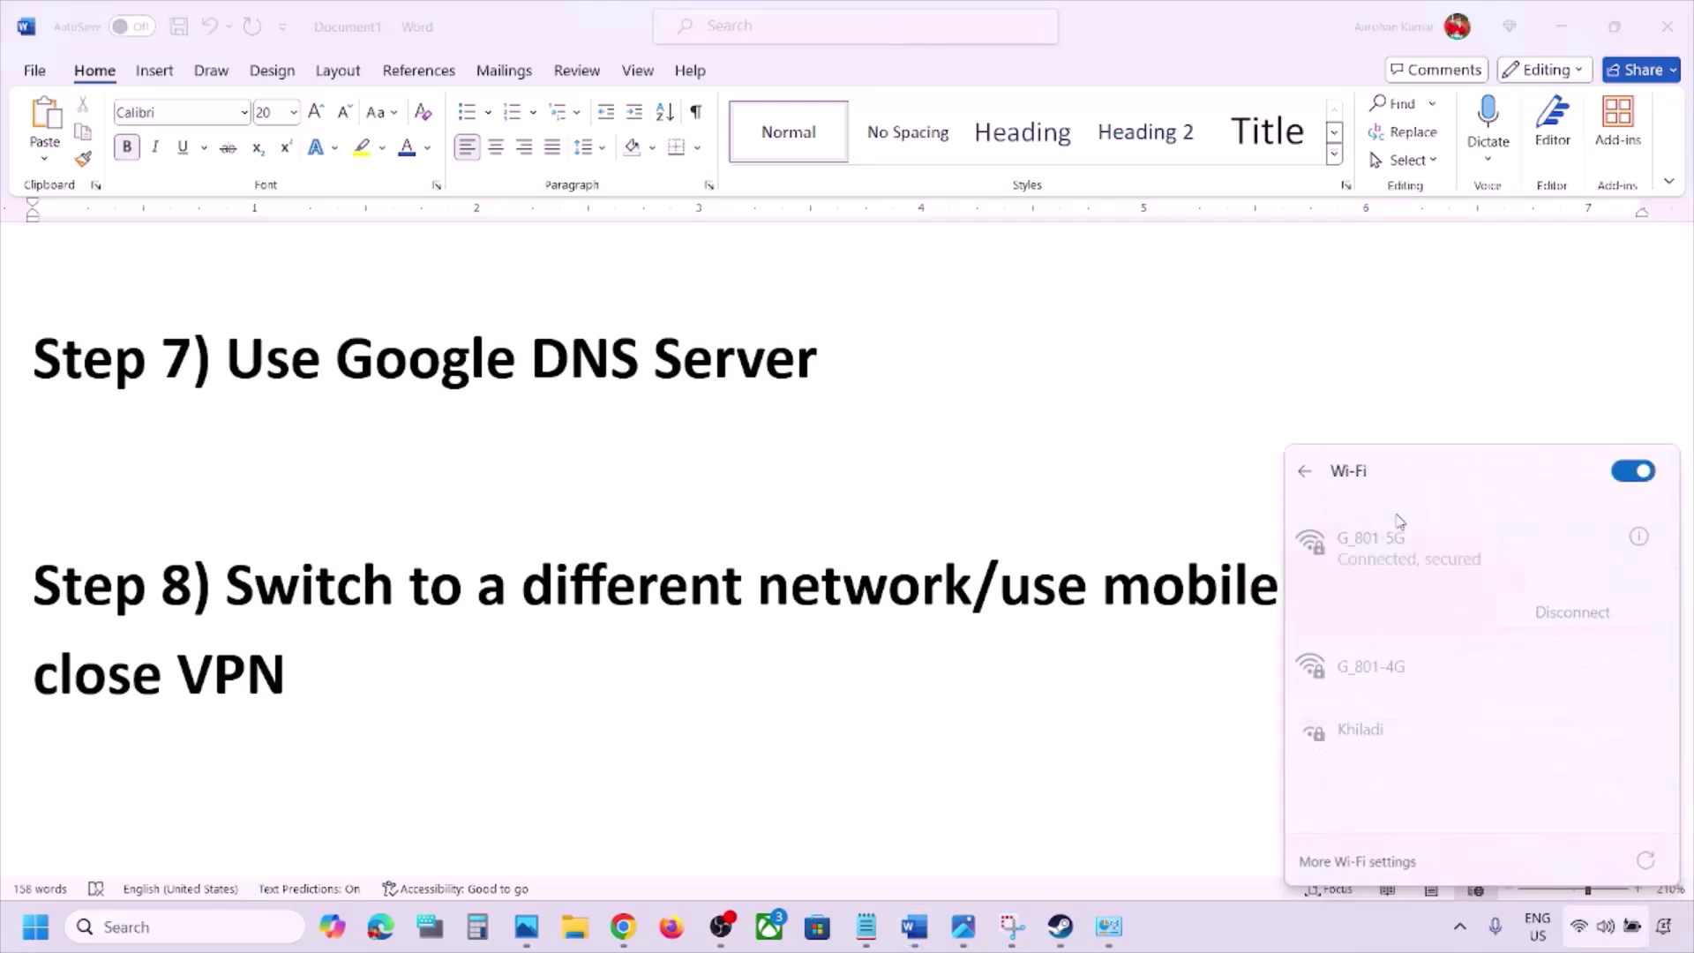
{"action": "left_click", "coordinate": [1100, 592]}
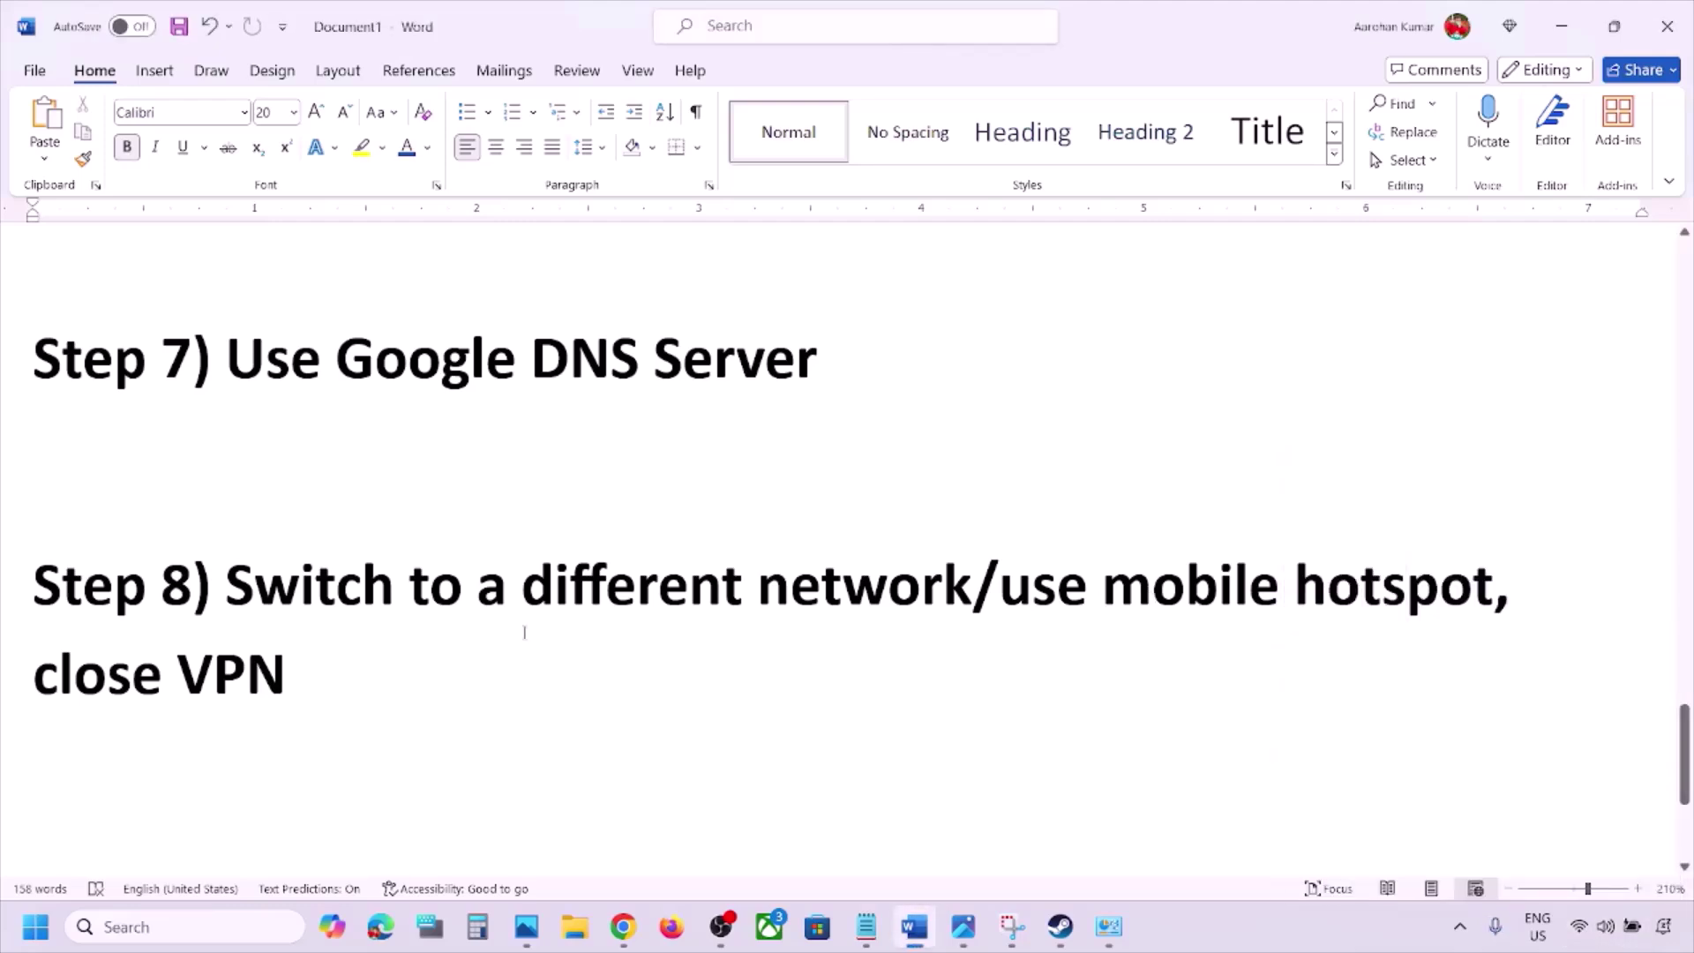
Step: Highlight "close VPN" in Step 8 of the notes, and "Use Ethernet connection" in Step 9
{"action": "left_click_drag", "start_coordinate": [353, 664], "coordinate": [103, 668]}
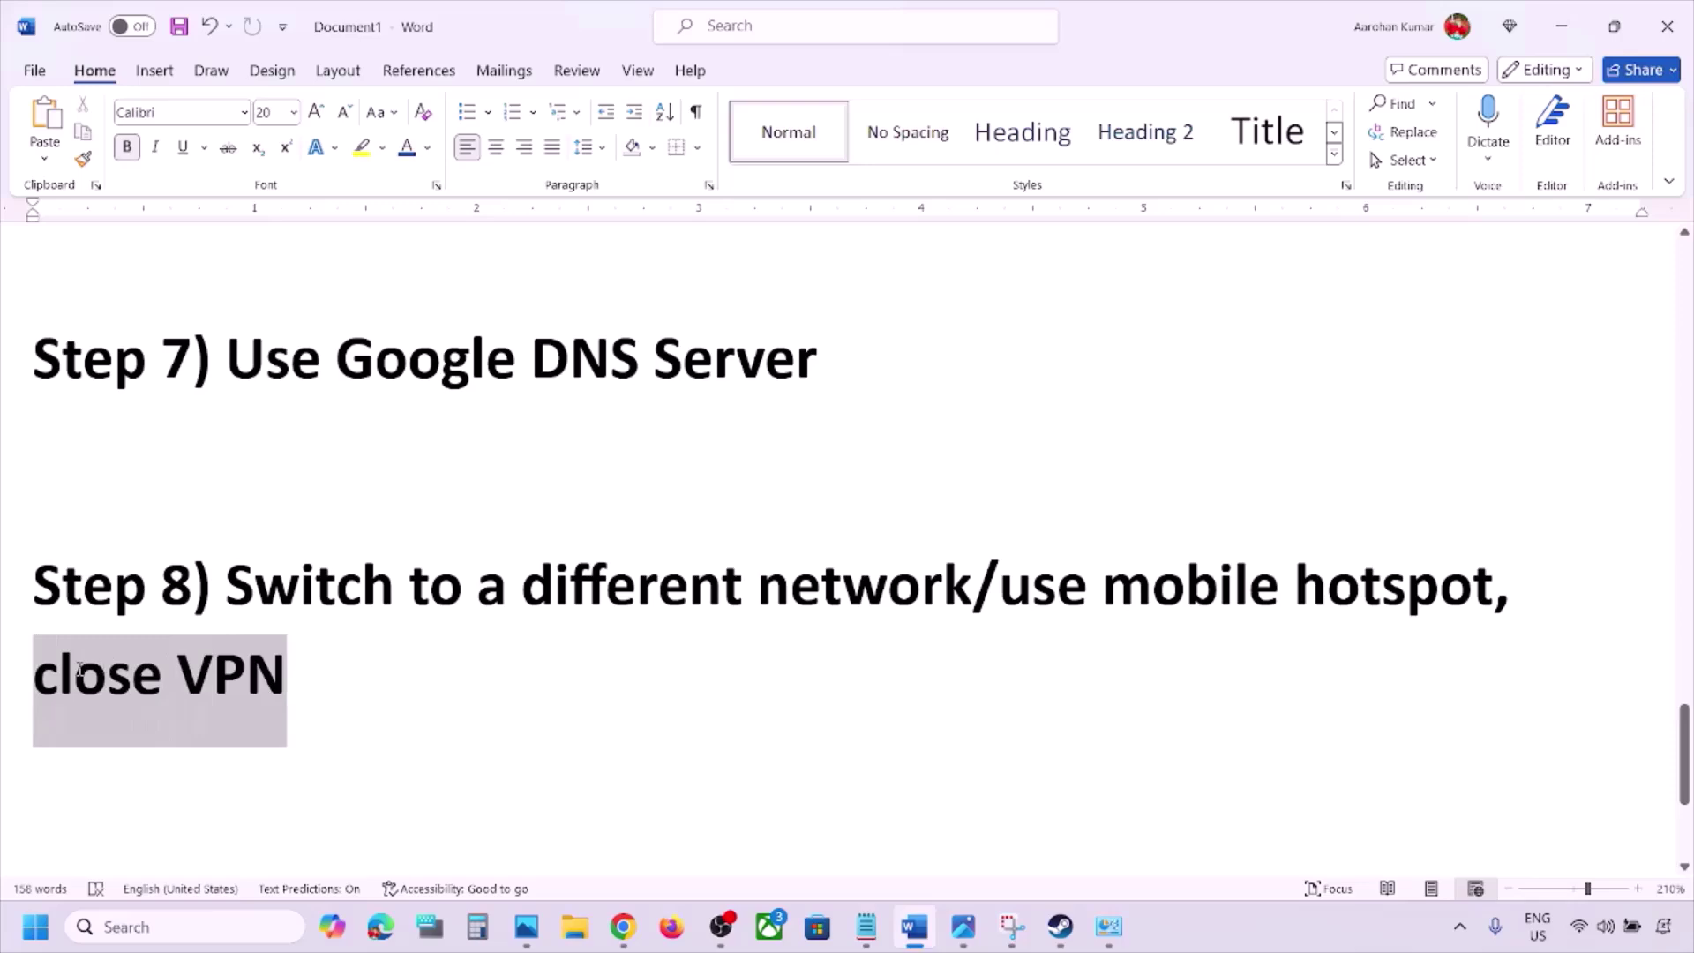
{"action": "left_click", "coordinate": [412, 697]}
{"action": "scroll", "coordinate": [413, 699], "scroll_direction": "down", "scroll_amount": 2}
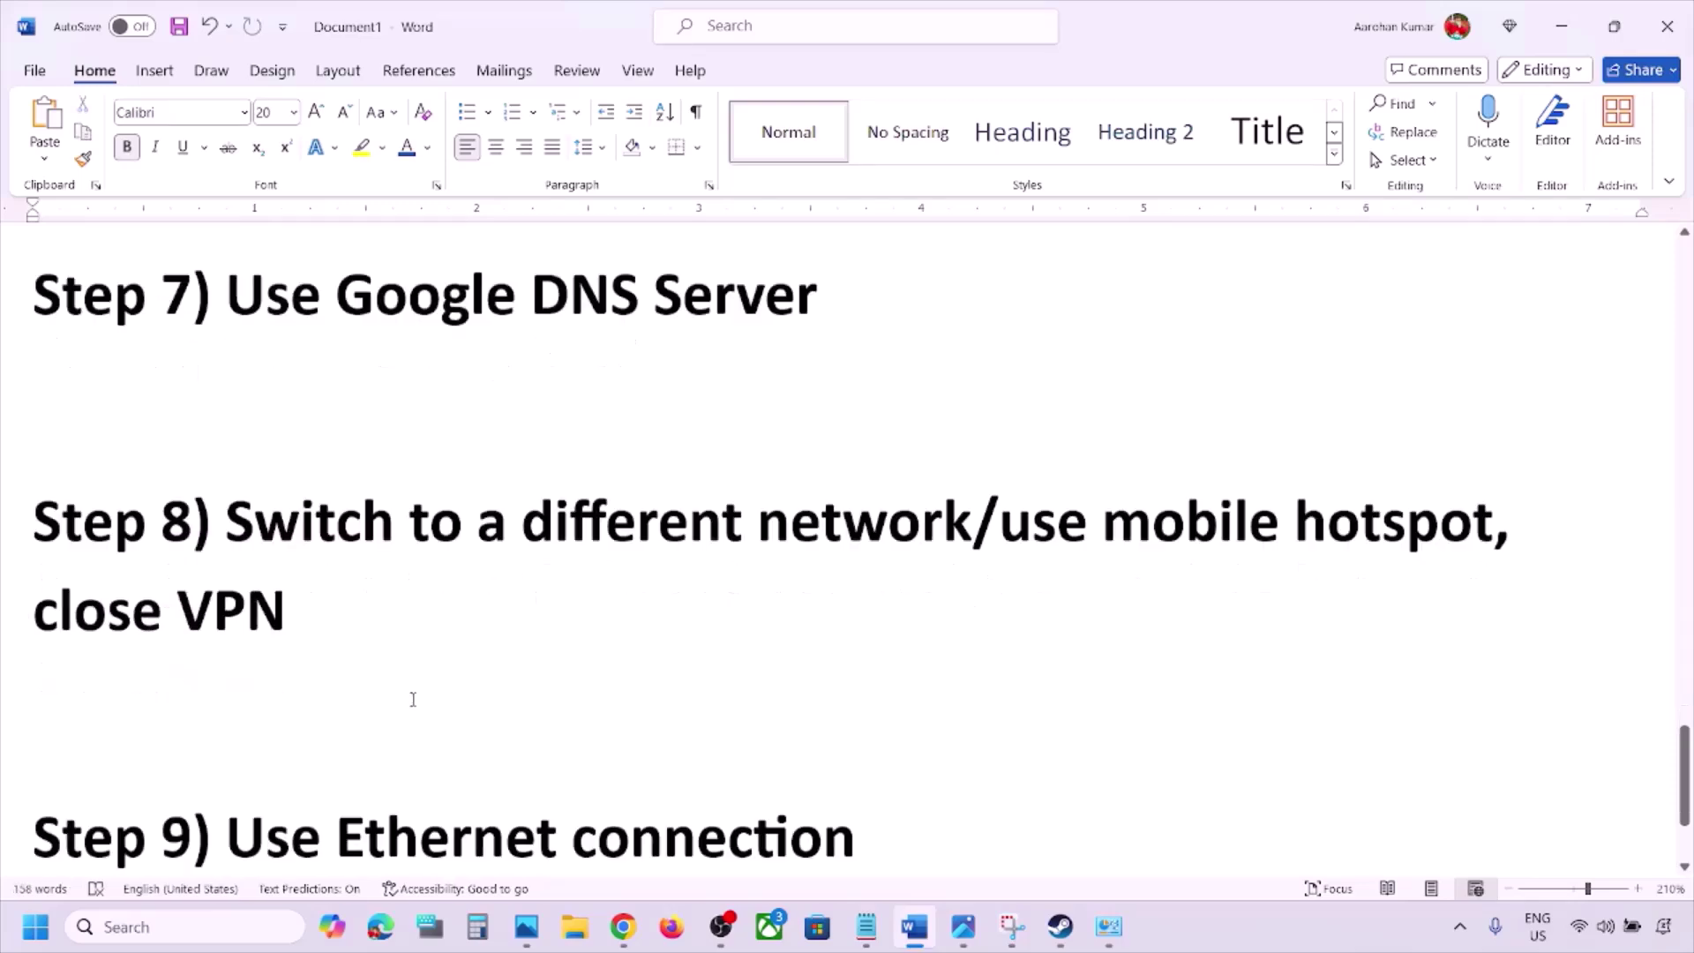
{"action": "scroll", "coordinate": [413, 699], "scroll_direction": "down", "scroll_amount": 2}
{"action": "left_click_drag", "start_coordinate": [228, 632], "coordinate": [845, 625]}
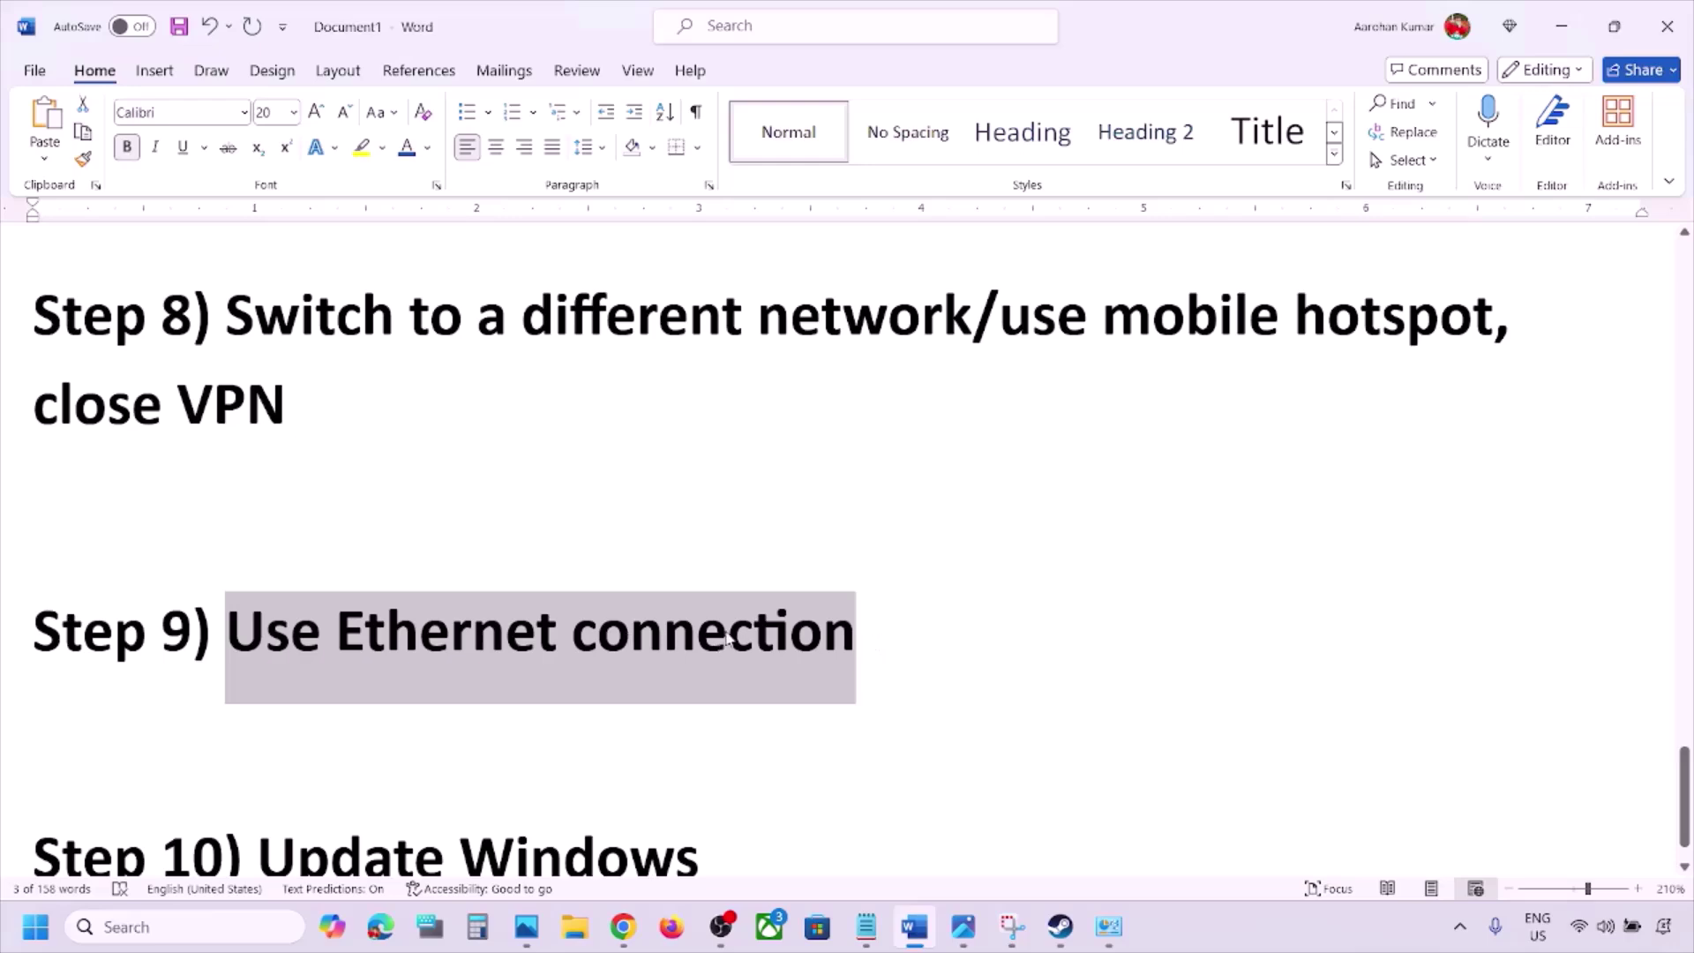
Step: Highlight "Update Windows" in Step 10 of the notes and run a check for updates in Windows Update settings
{"action": "scroll", "coordinate": [768, 635], "scroll_direction": "down", "scroll_amount": 1}
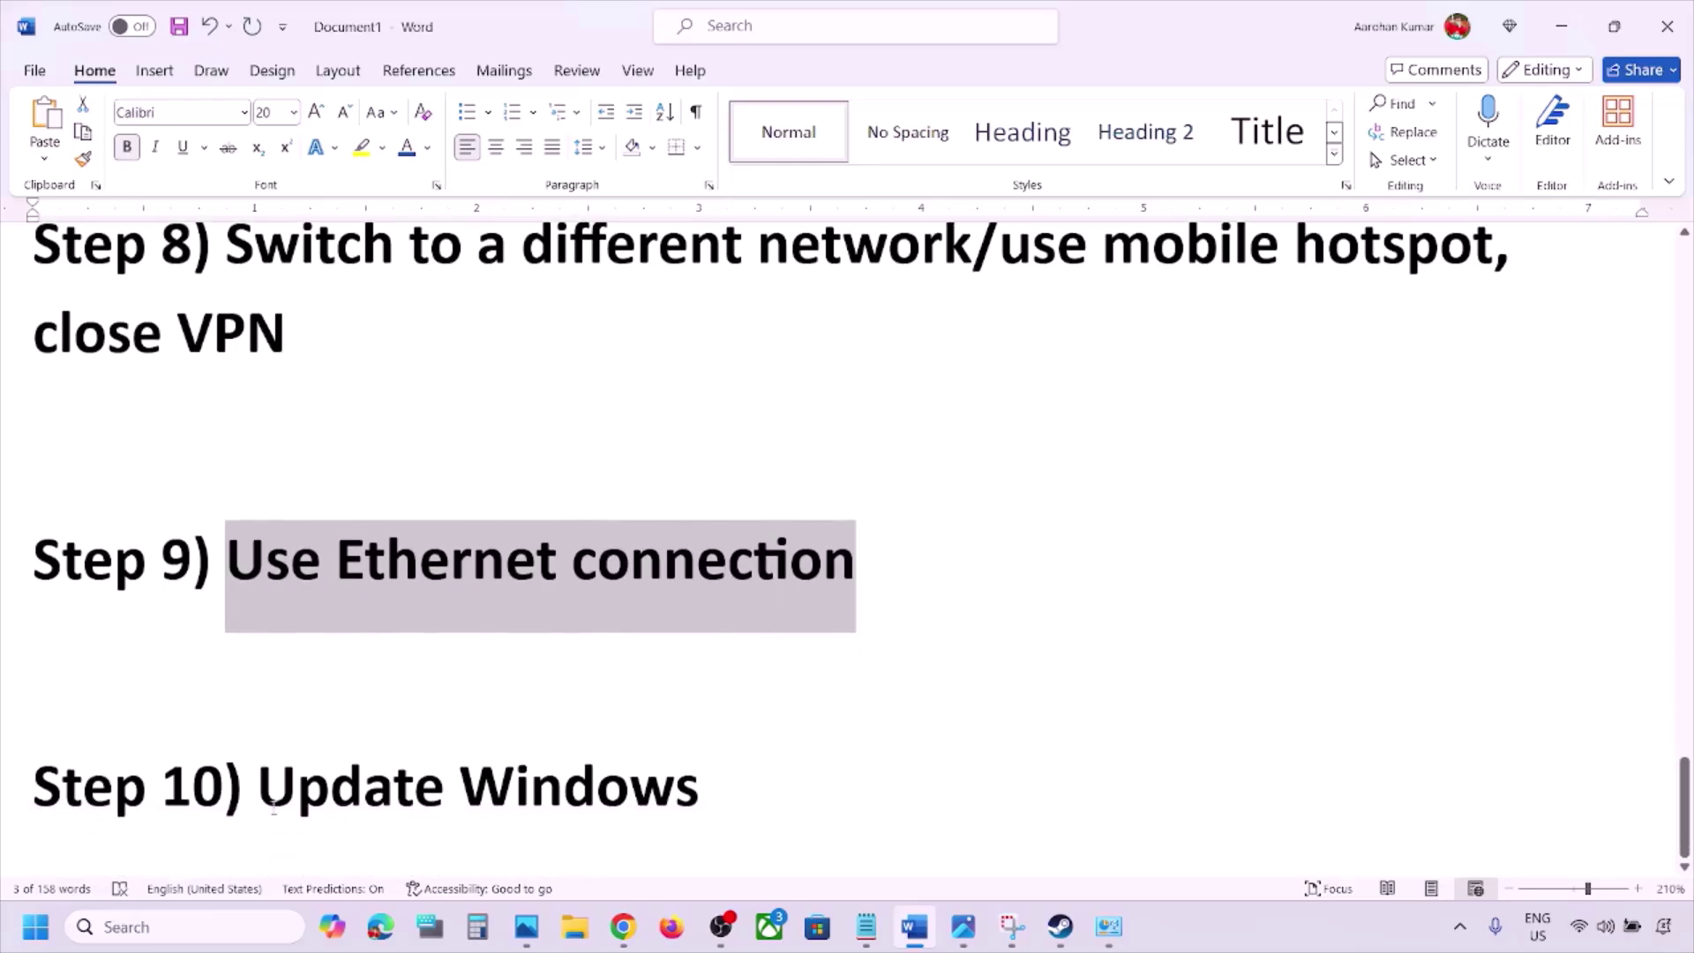
{"action": "left_click_drag", "start_coordinate": [265, 798], "coordinate": [774, 766]}
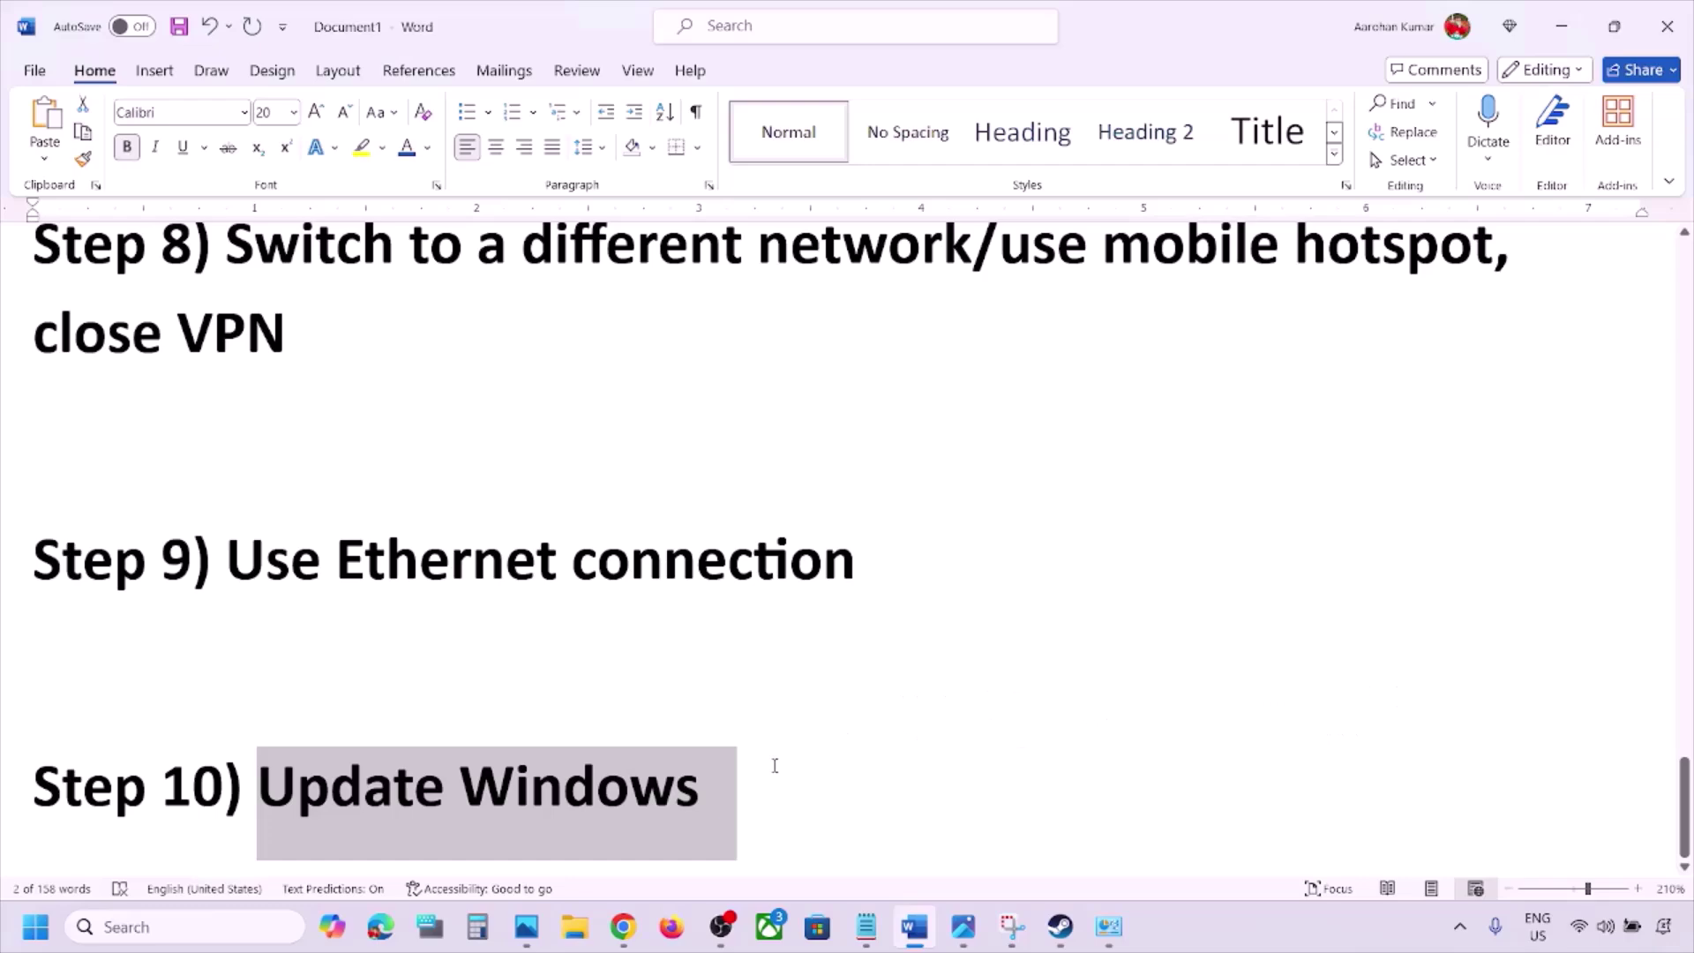
{"action": "key", "text": "super+i"}
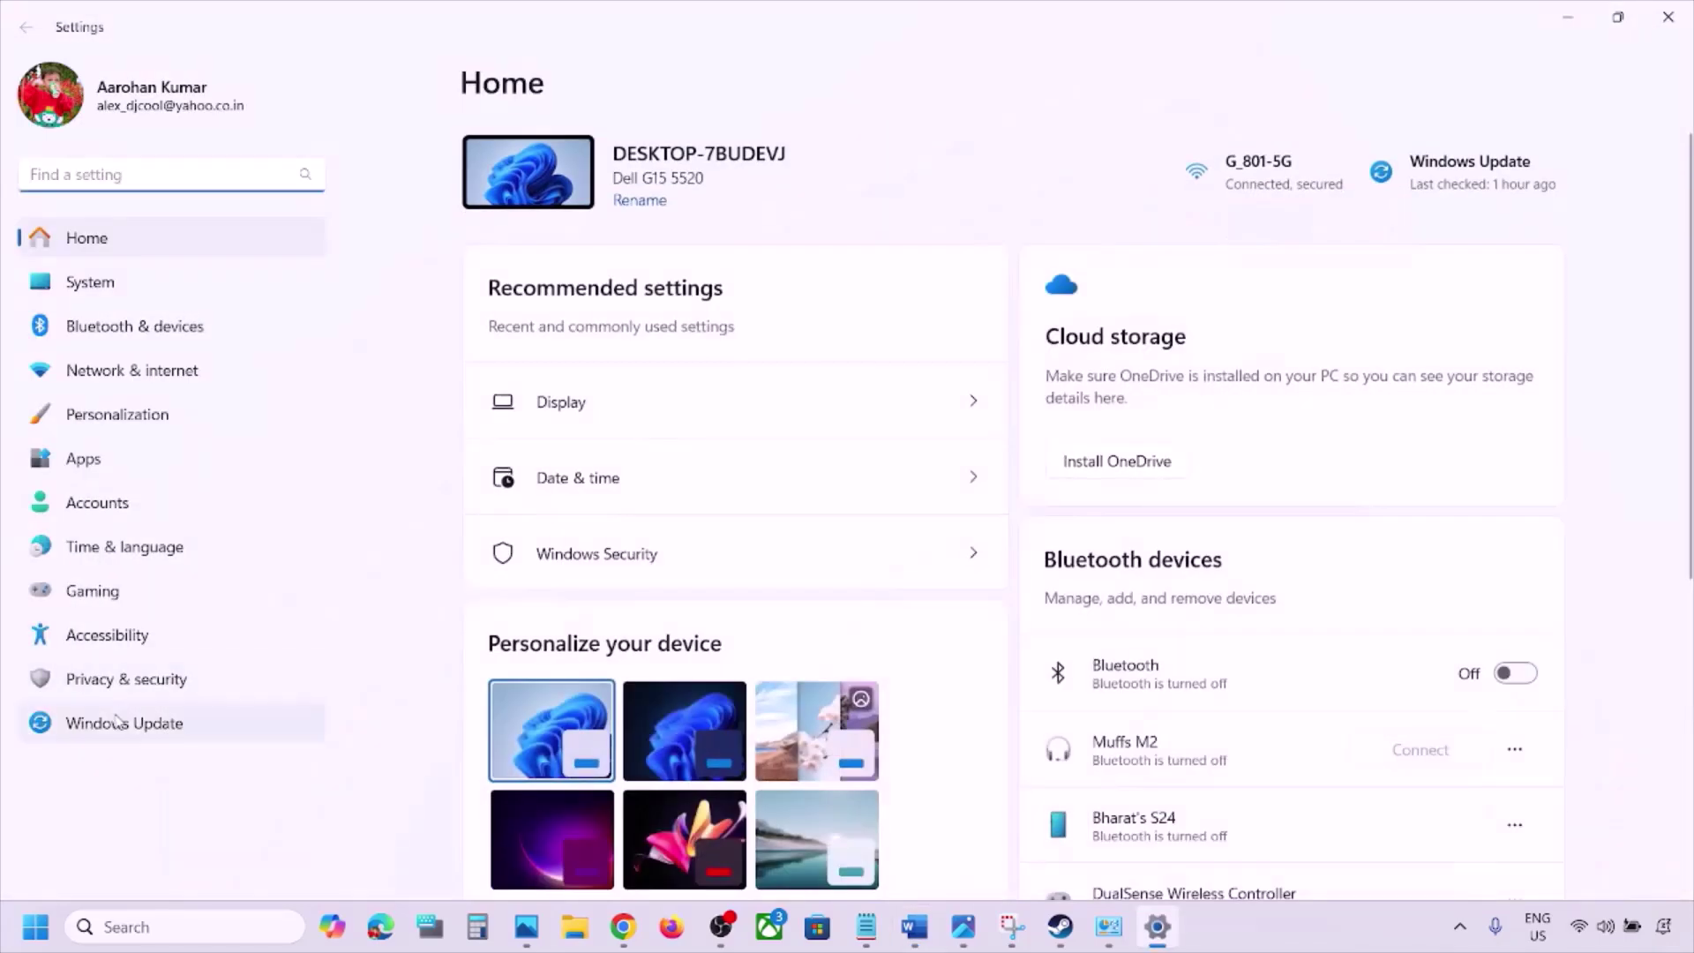
{"action": "left_click", "coordinate": [117, 722]}
{"action": "left_click", "coordinate": [1450, 186]}
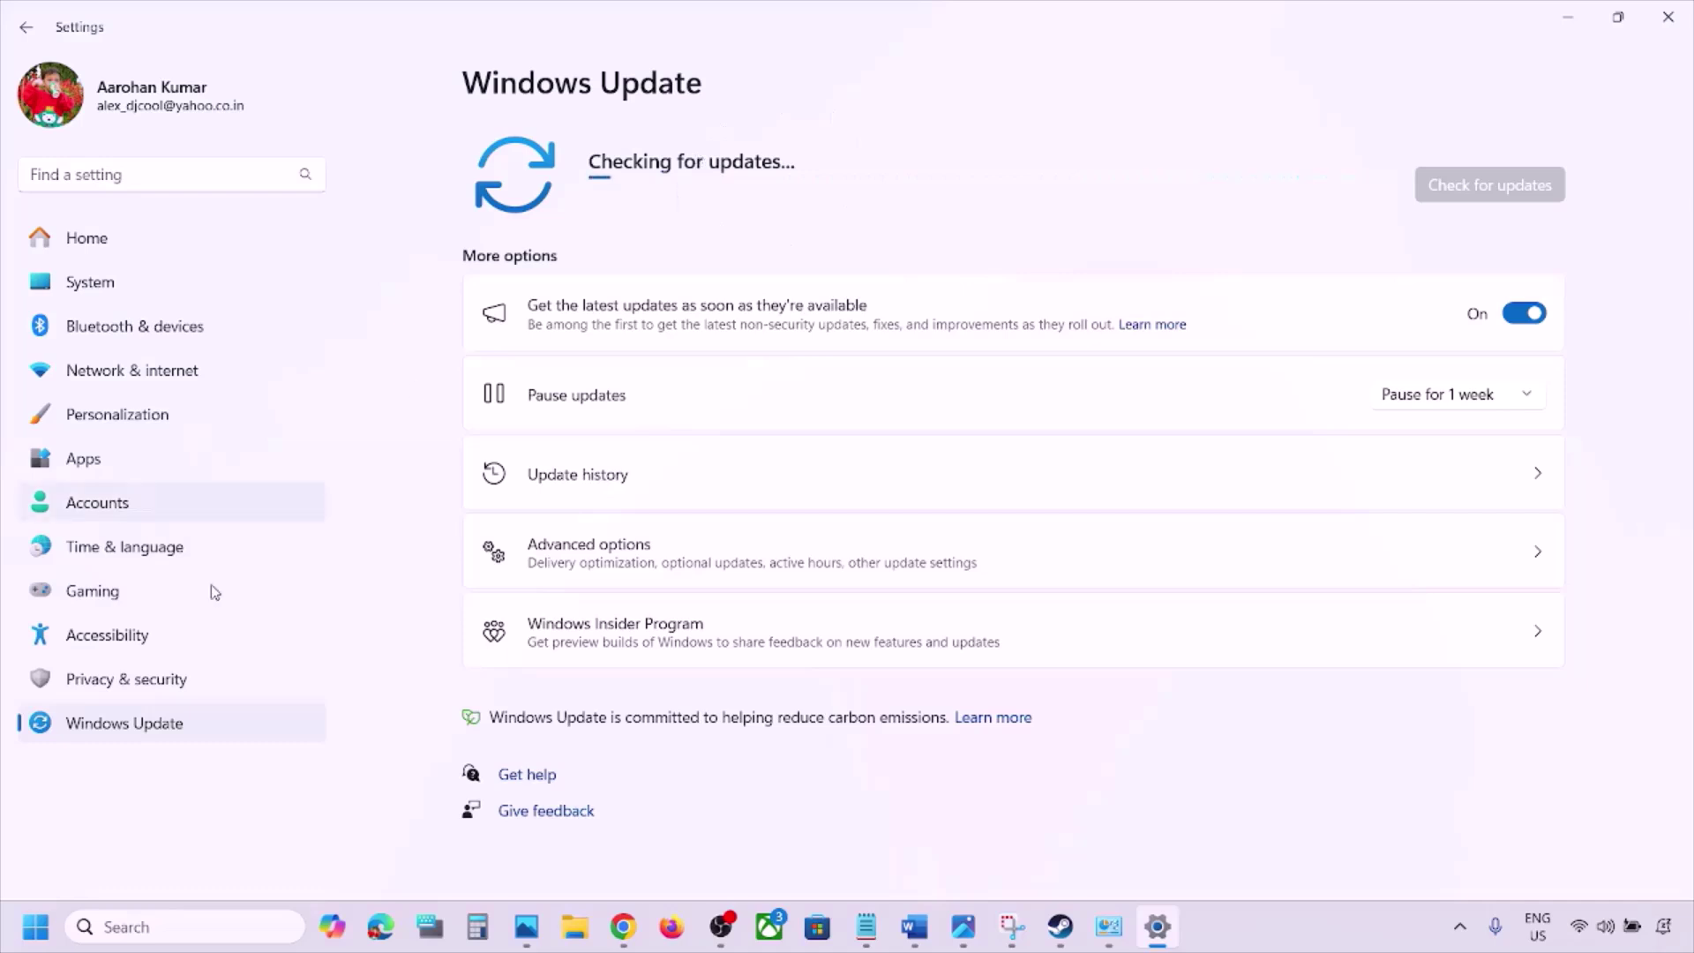
Step: Show the computer's power options and dismiss them, returning to the Windows Update page
{"action": "left_click", "coordinate": [35, 926]}
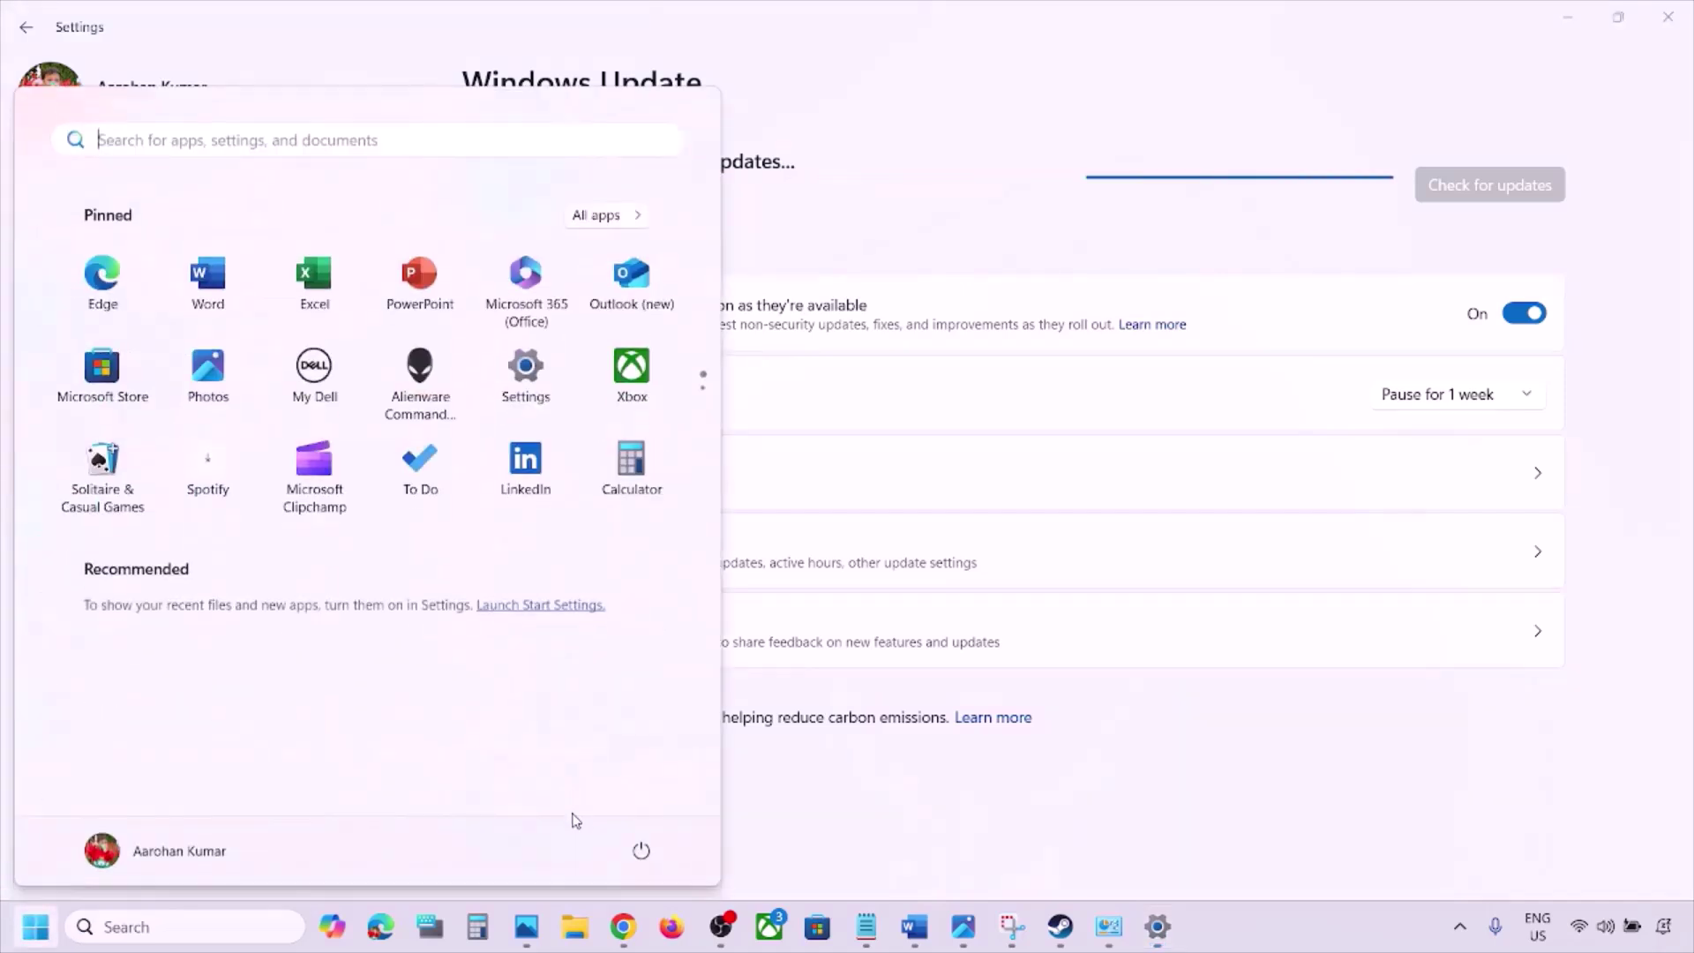
{"action": "left_click", "coordinate": [639, 852]}
{"action": "key", "text": "Escape"}
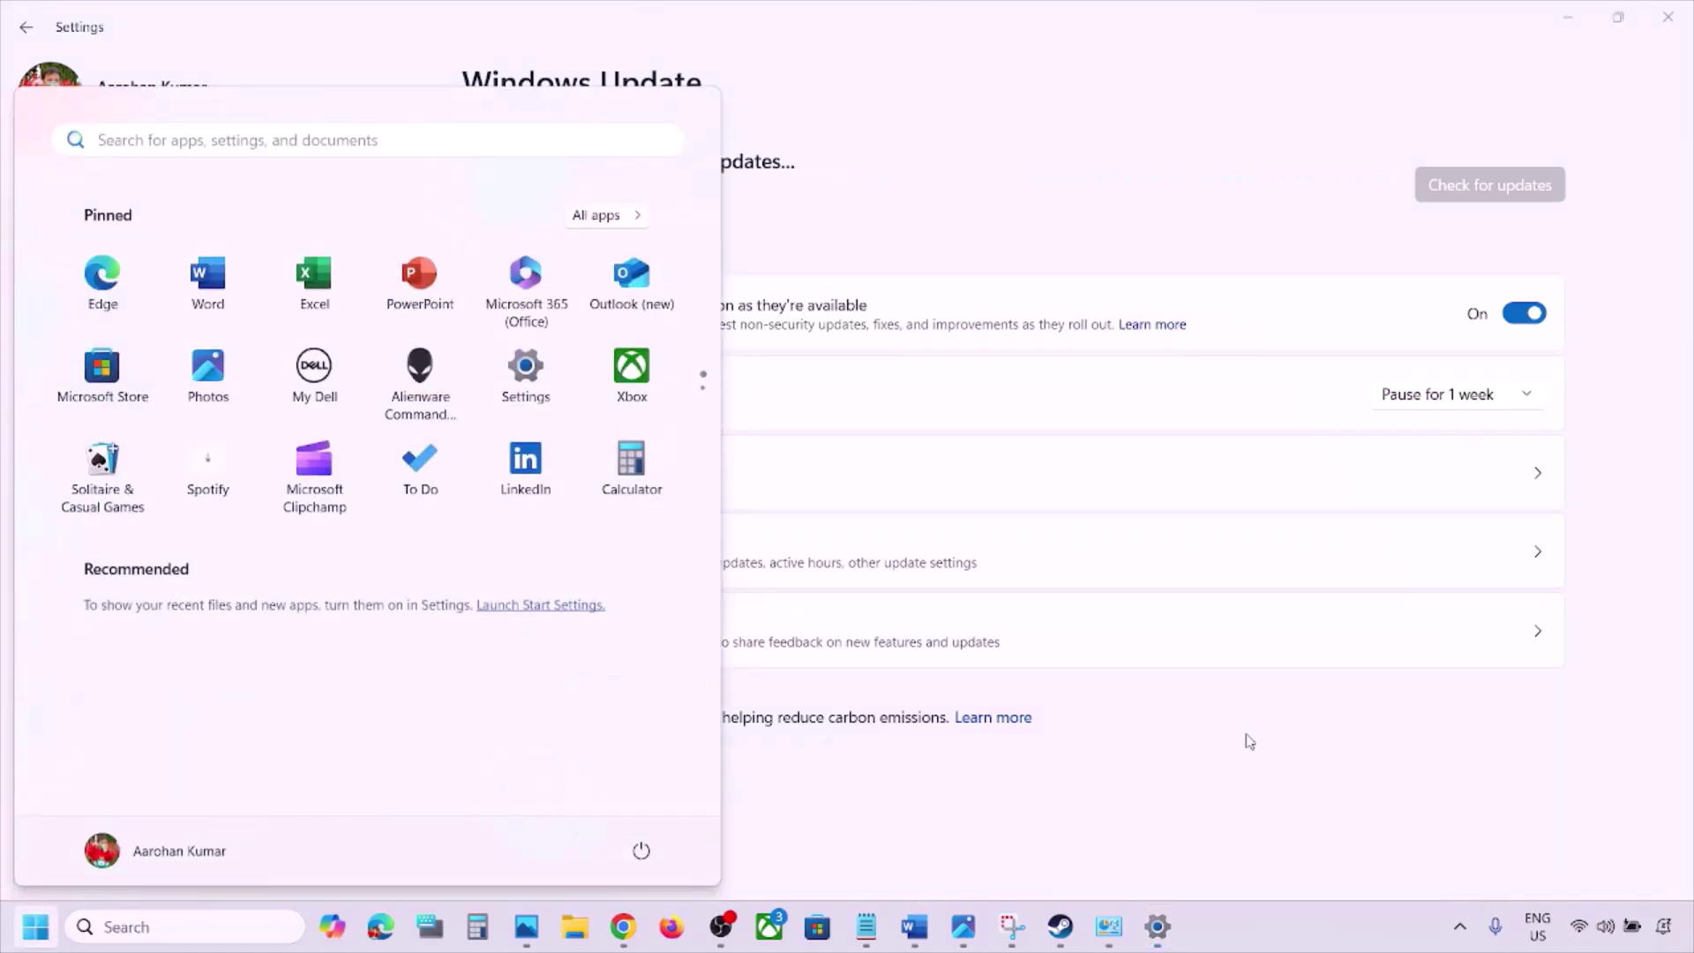
{"action": "left_click", "coordinate": [1250, 741]}
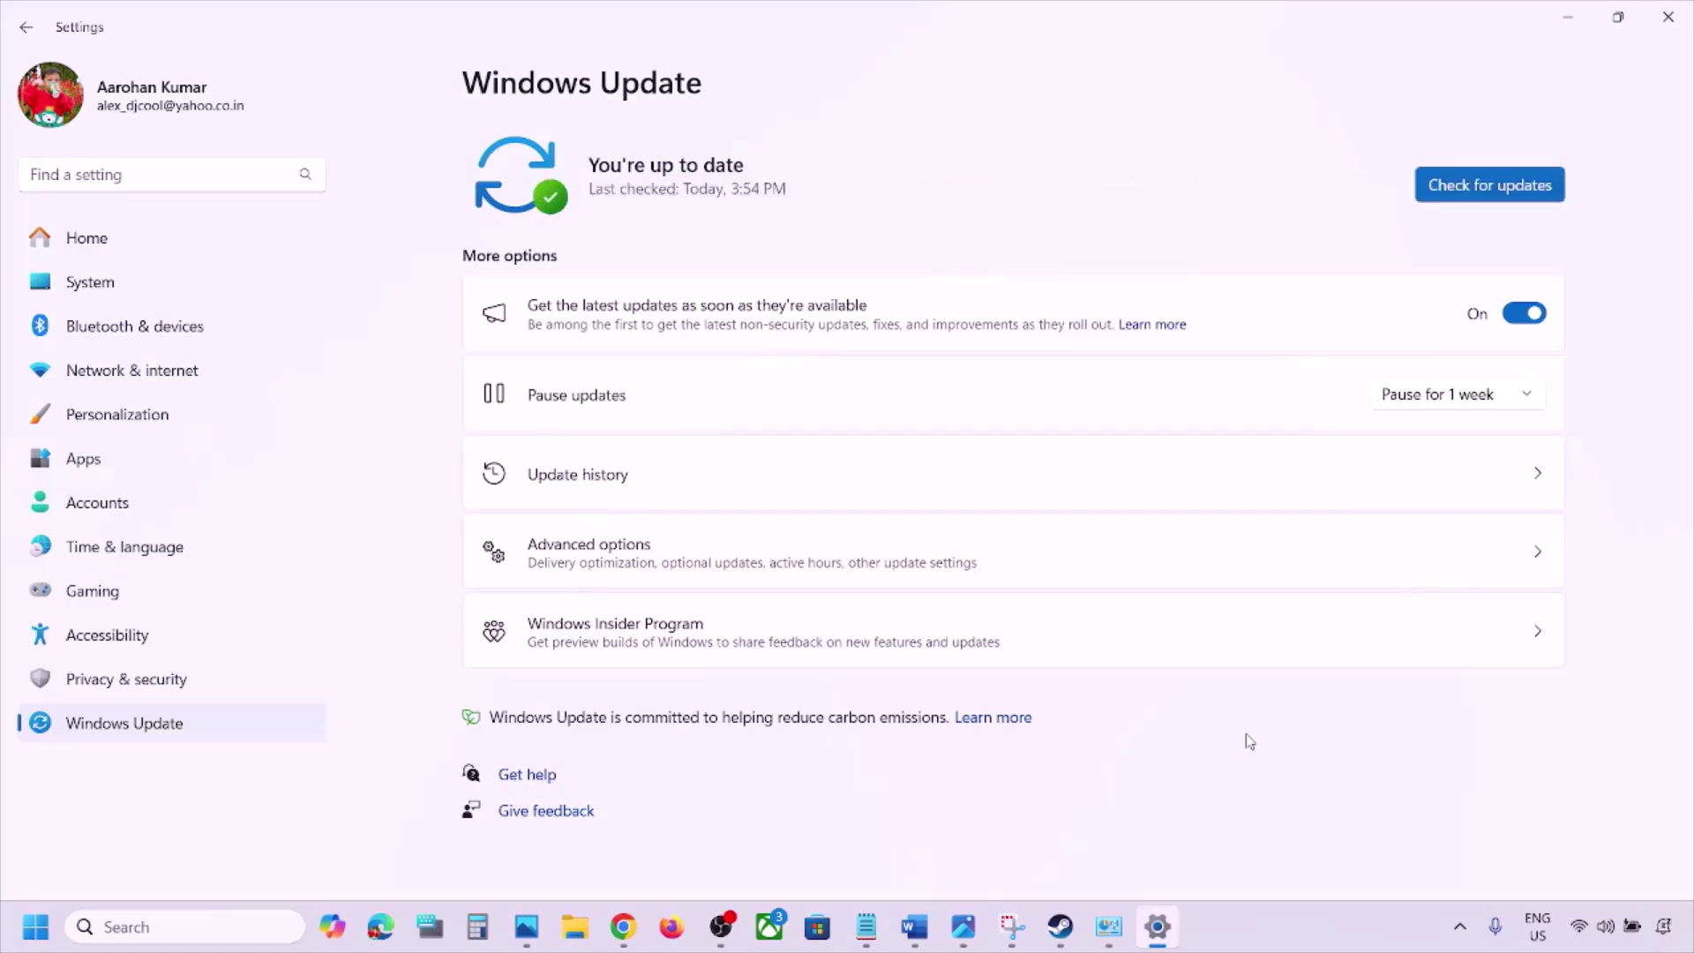
{"action": "left_click", "coordinate": [1255, 932]}
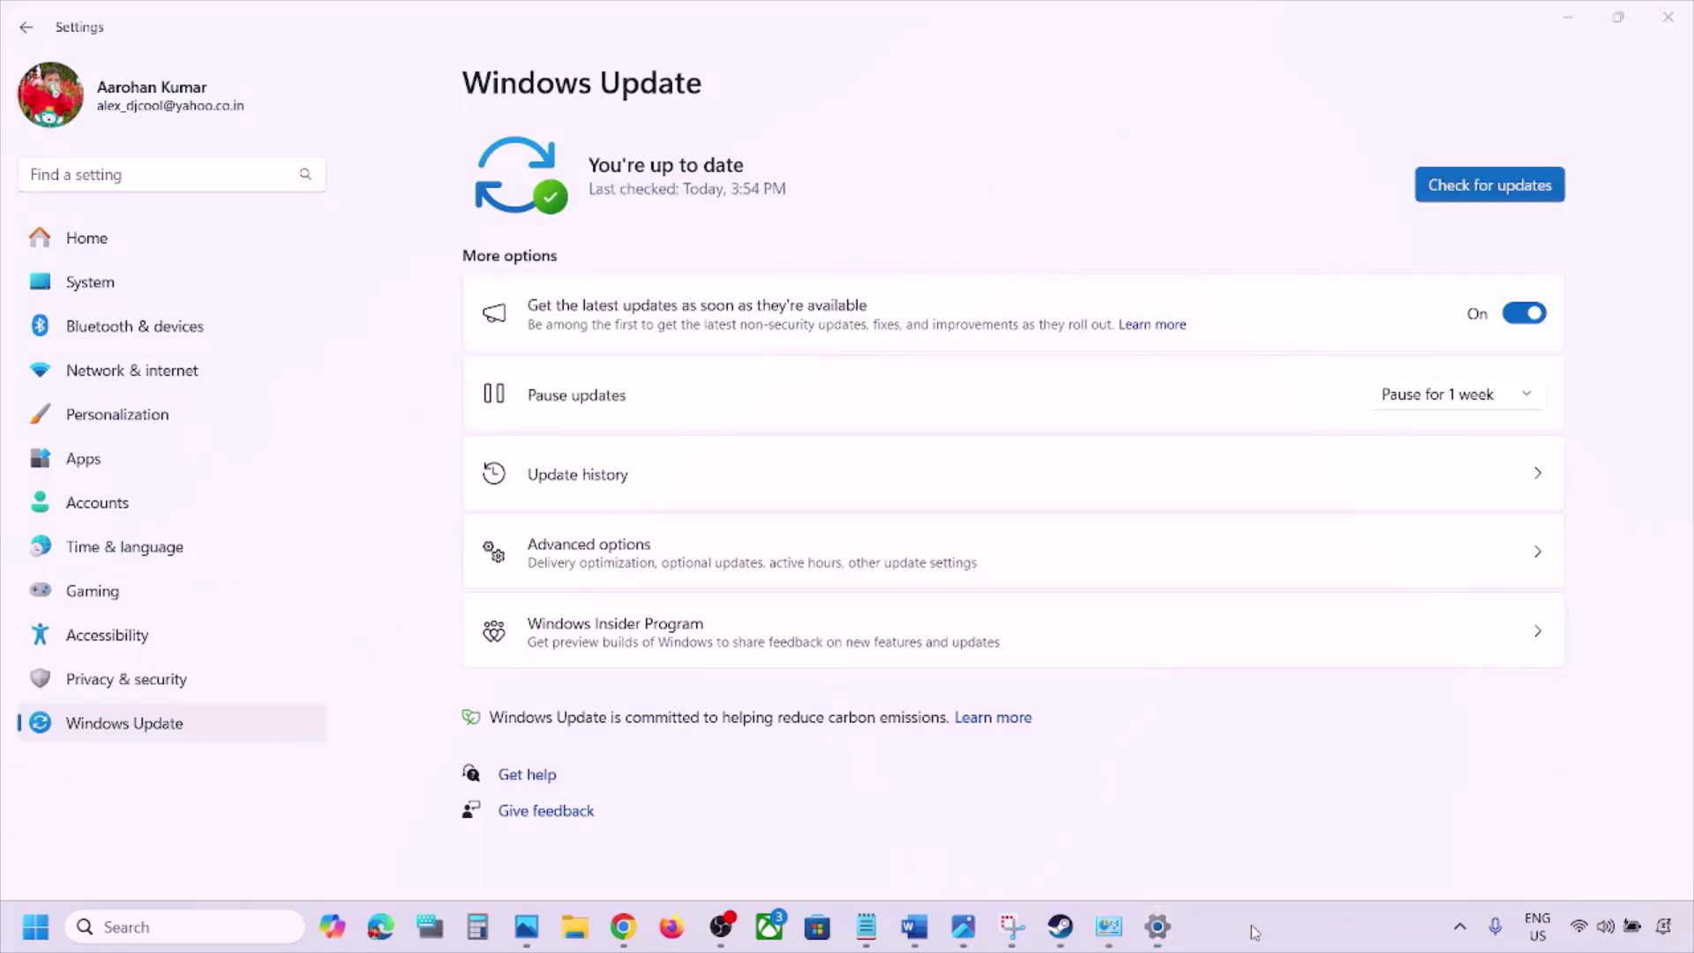